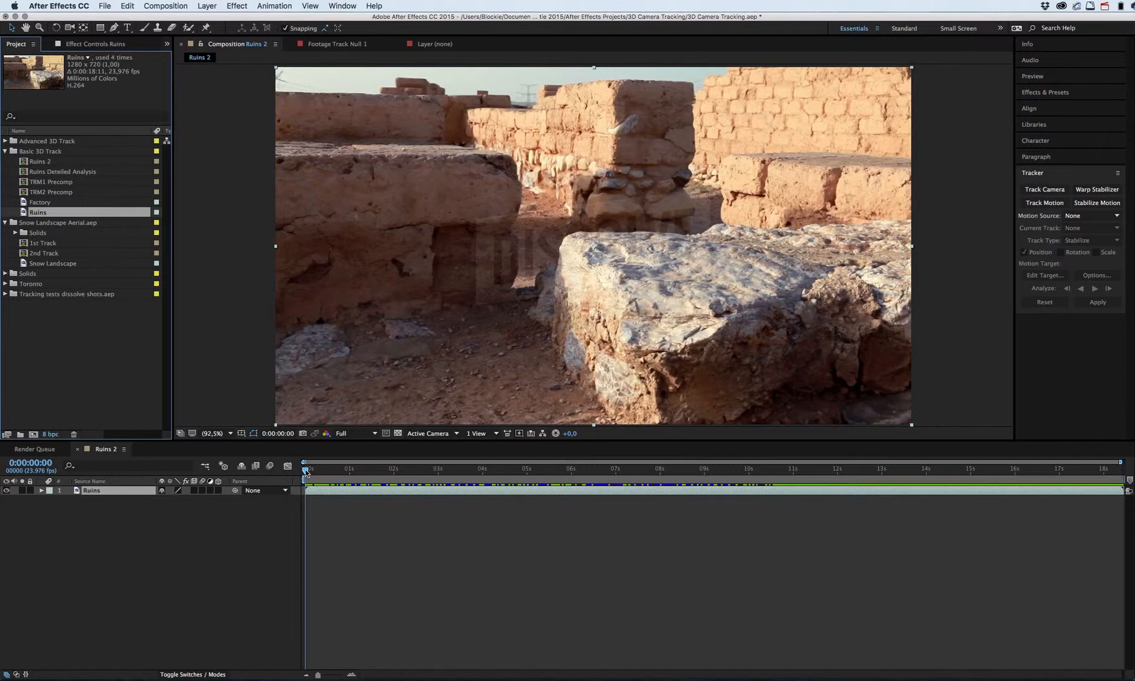
Step: Review the Ruins footage up to about six seconds, select its layer and start 3D camera tracking on it
drag(306, 472, 327, 472)
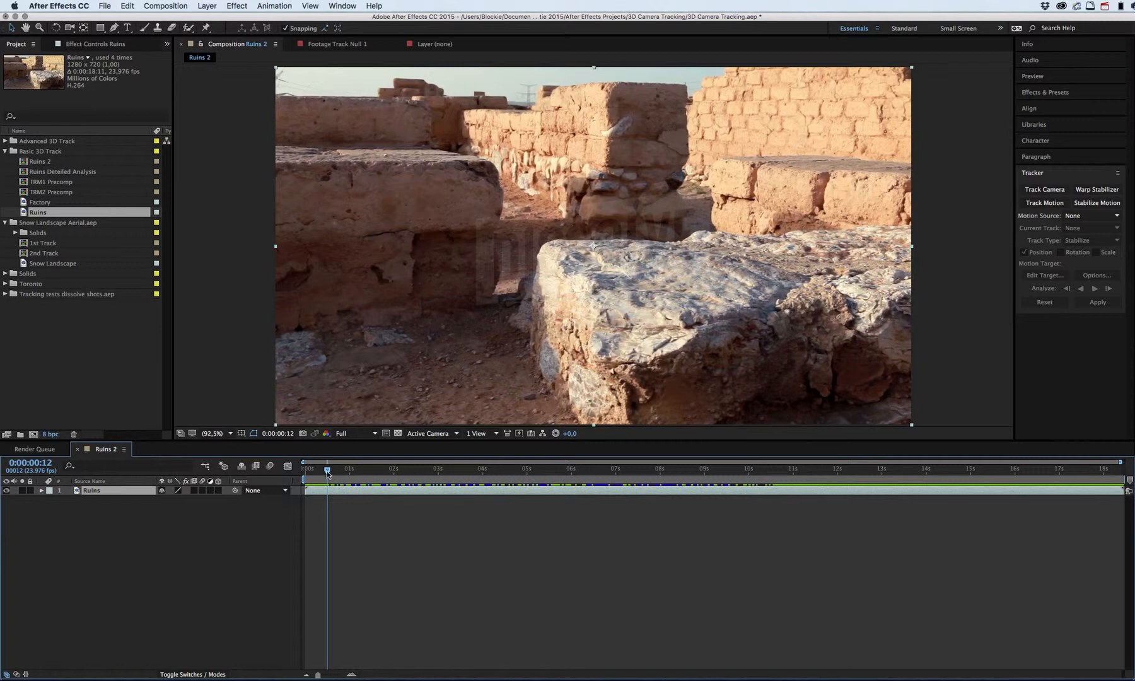
drag(328, 473, 570, 484)
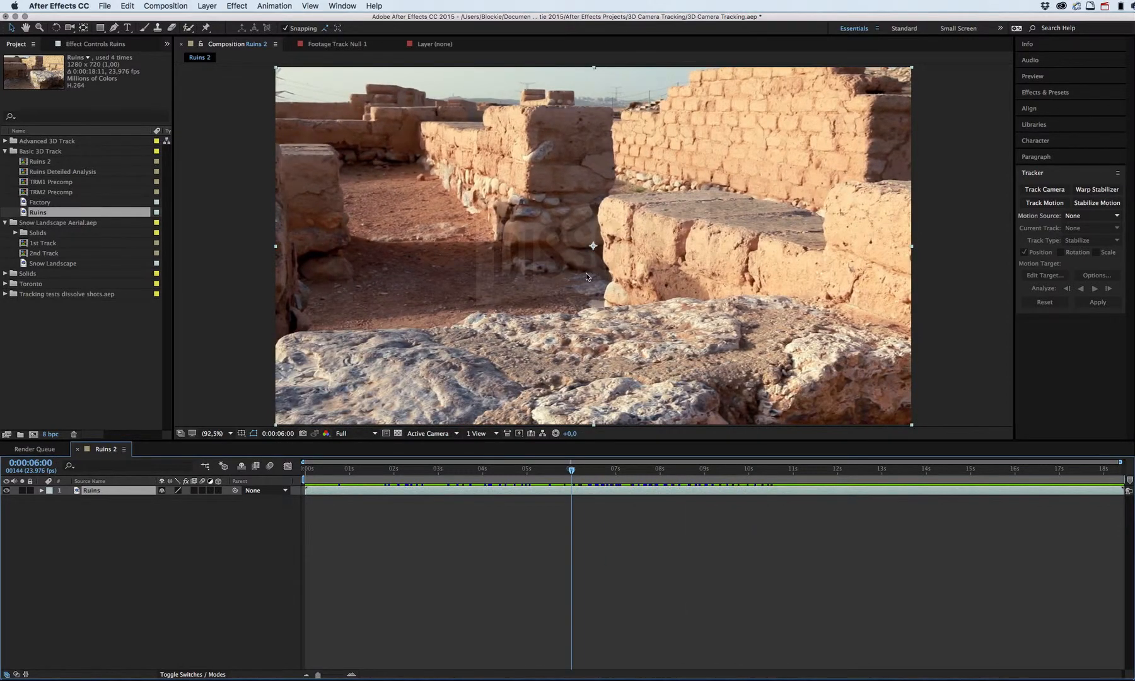
drag(570, 470, 456, 479)
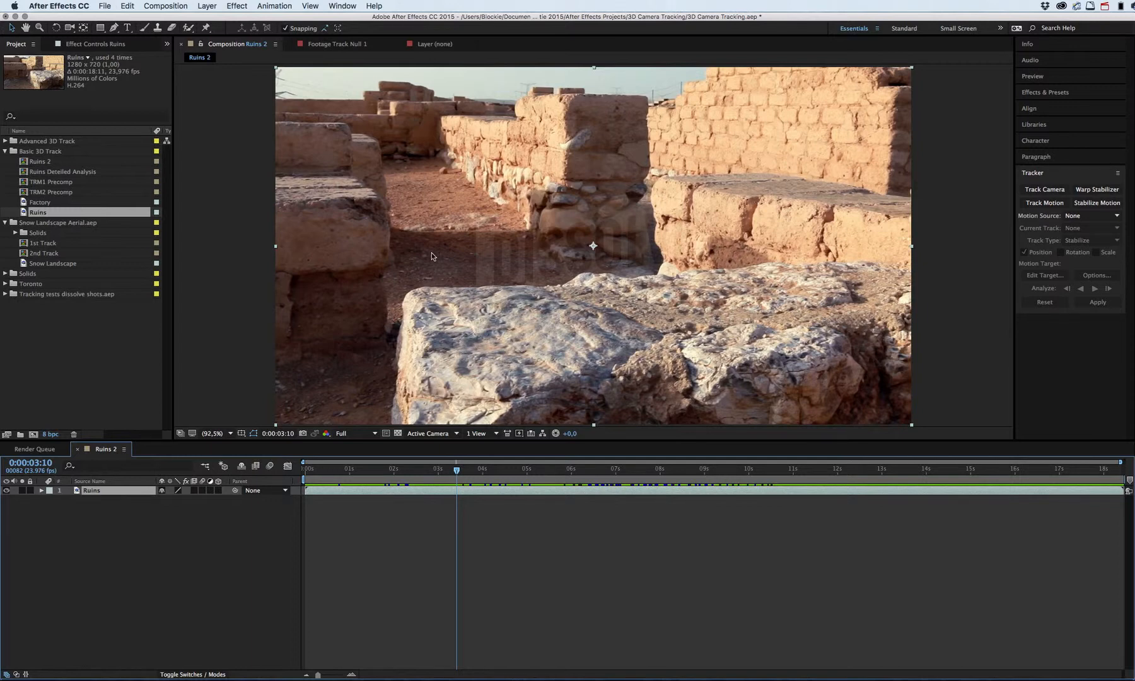
click(96, 506)
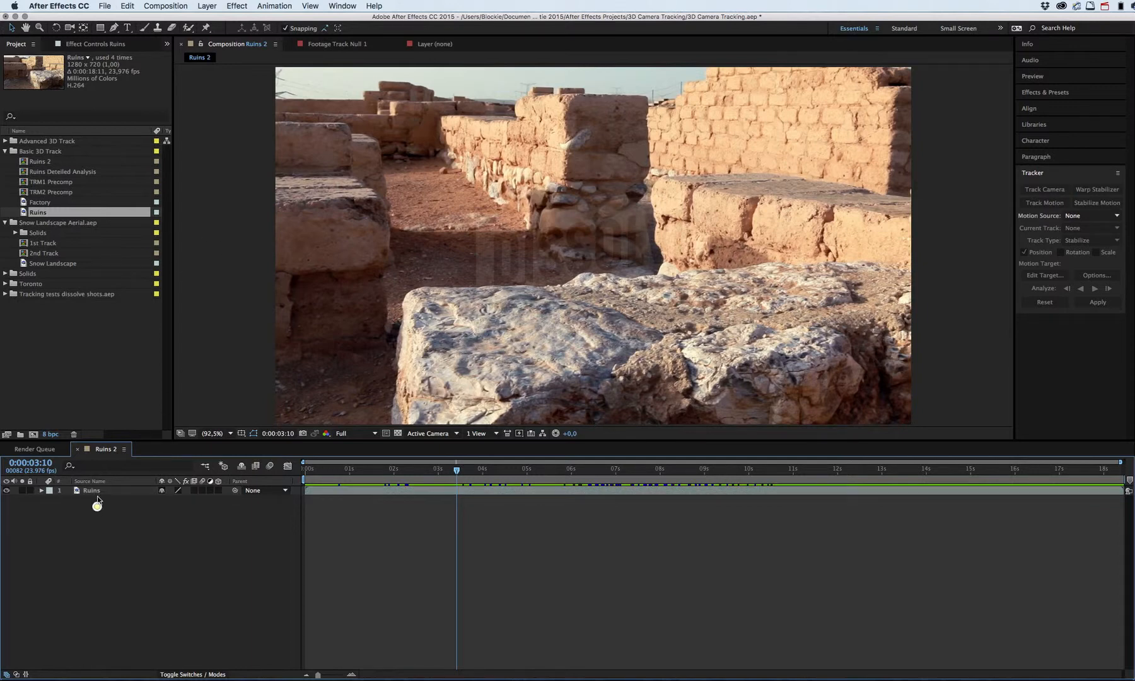
click(95, 490)
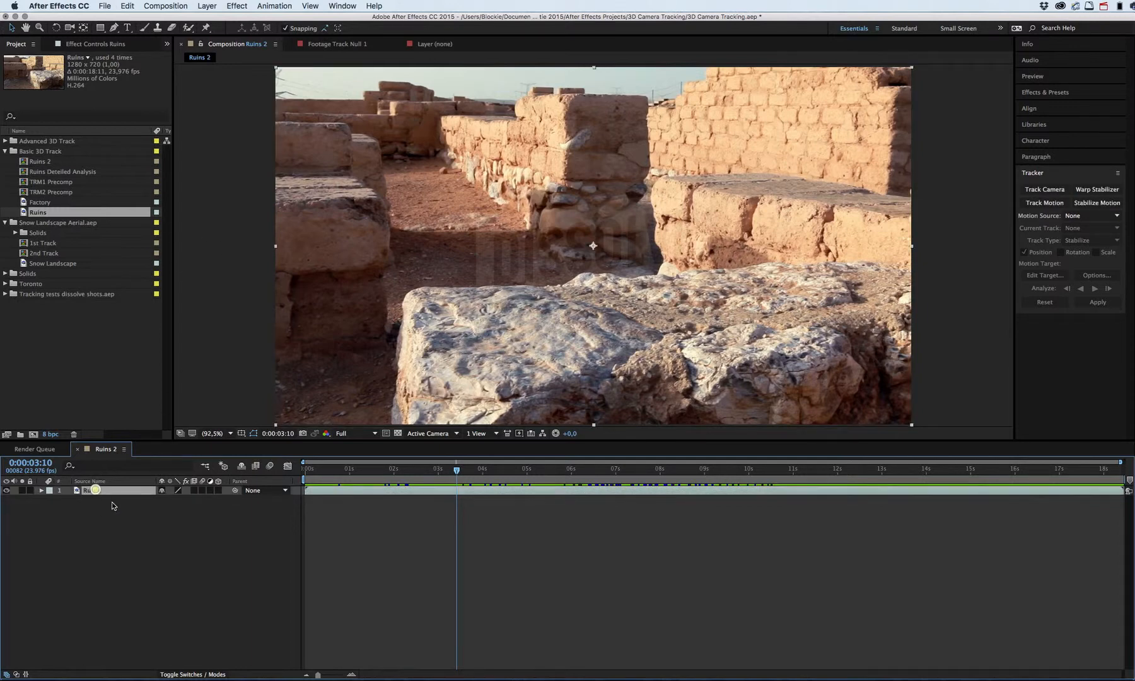
click(340, 6)
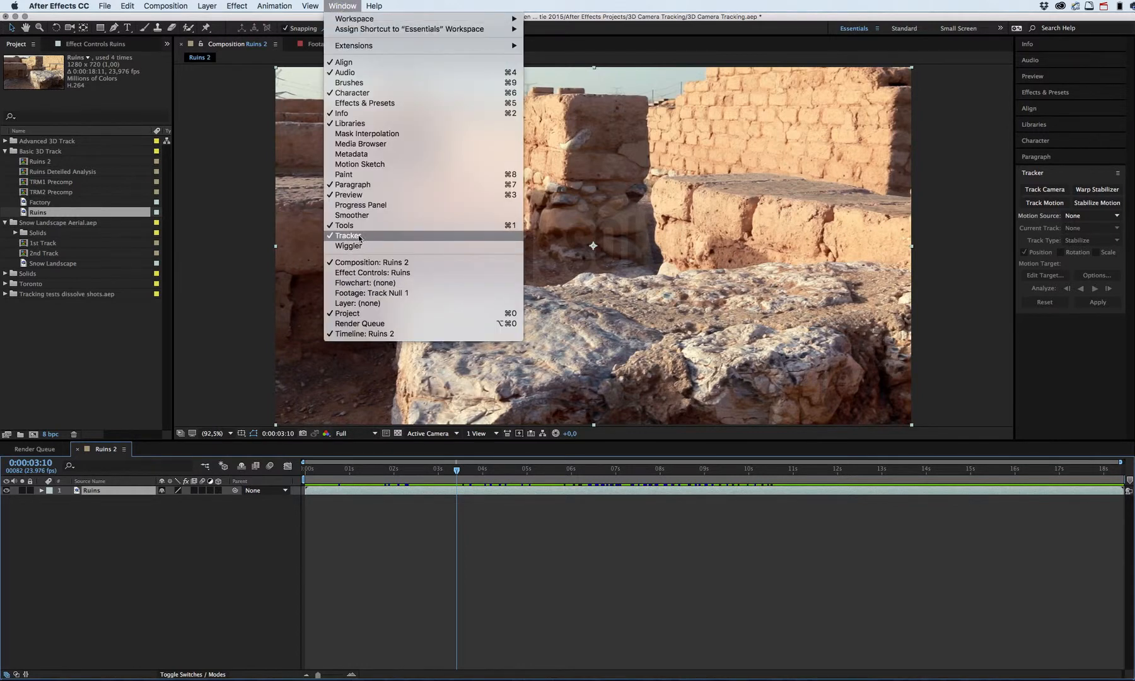
click(1039, 179)
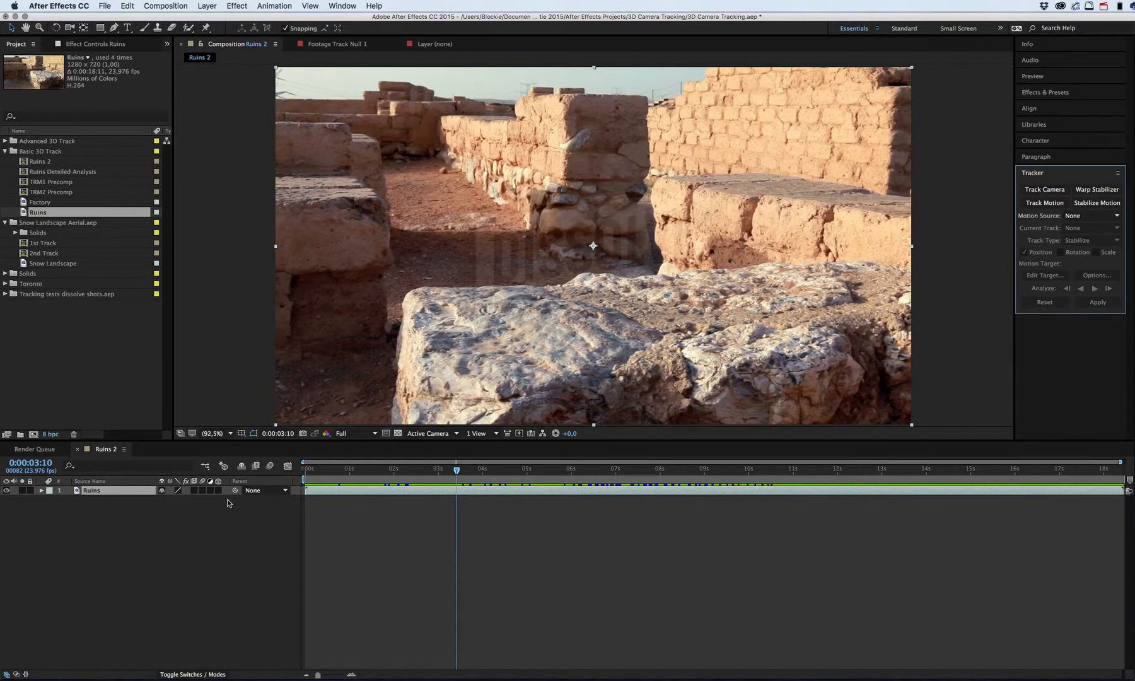
click(1045, 191)
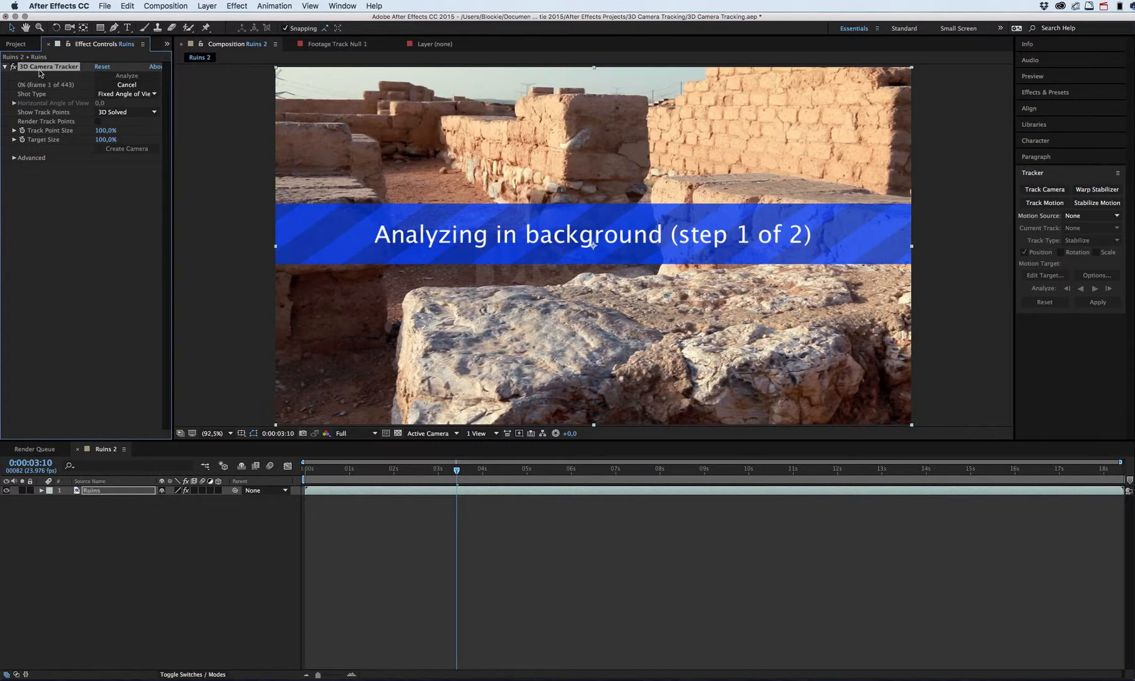
Step: Show the Ruins layer's effect settings and scrub the footage back to the first frame to examine the solved track points
click(18, 43)
click(85, 45)
click(25, 44)
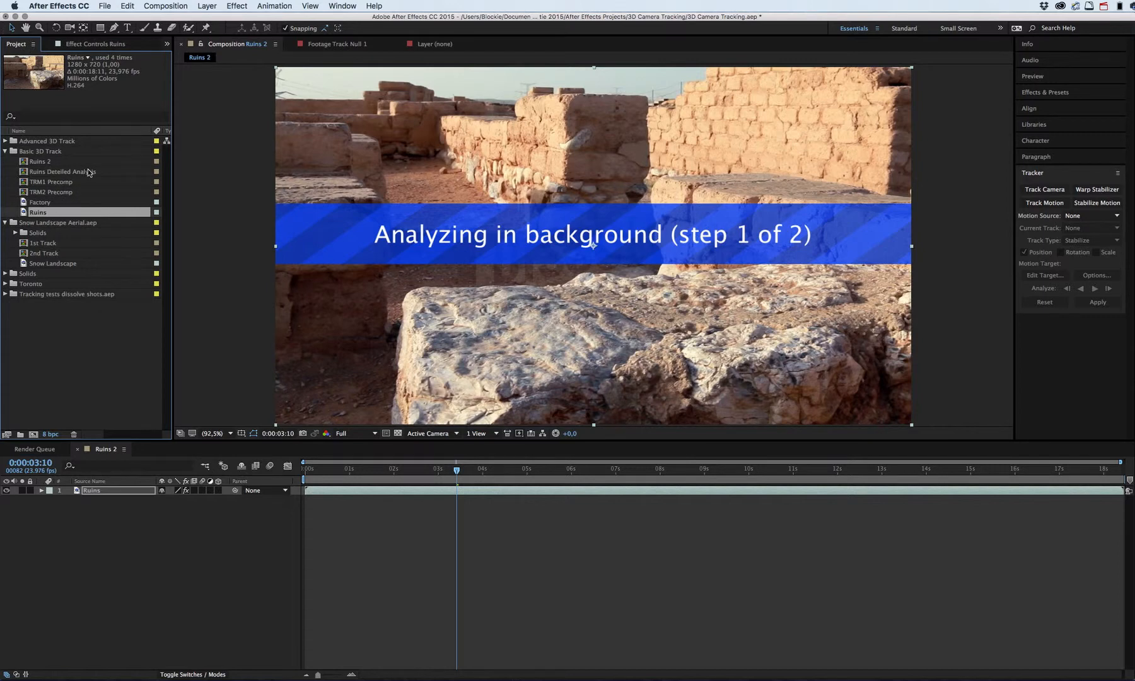
click(87, 45)
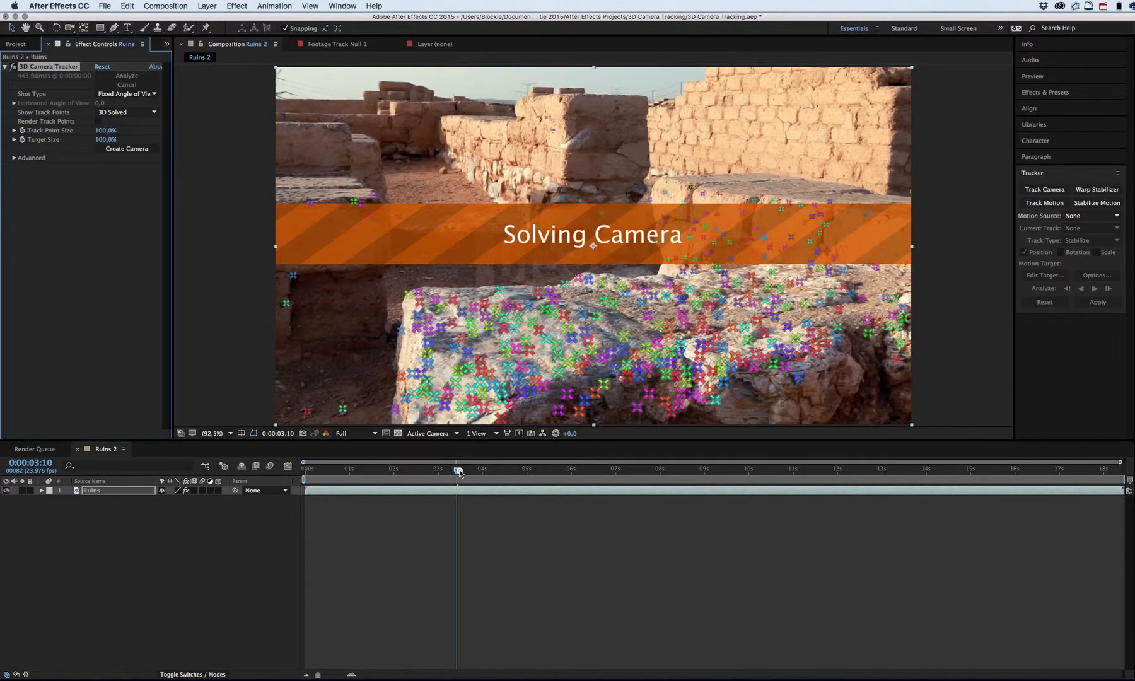
drag(458, 467, 598, 470)
drag(499, 483, 300, 477)
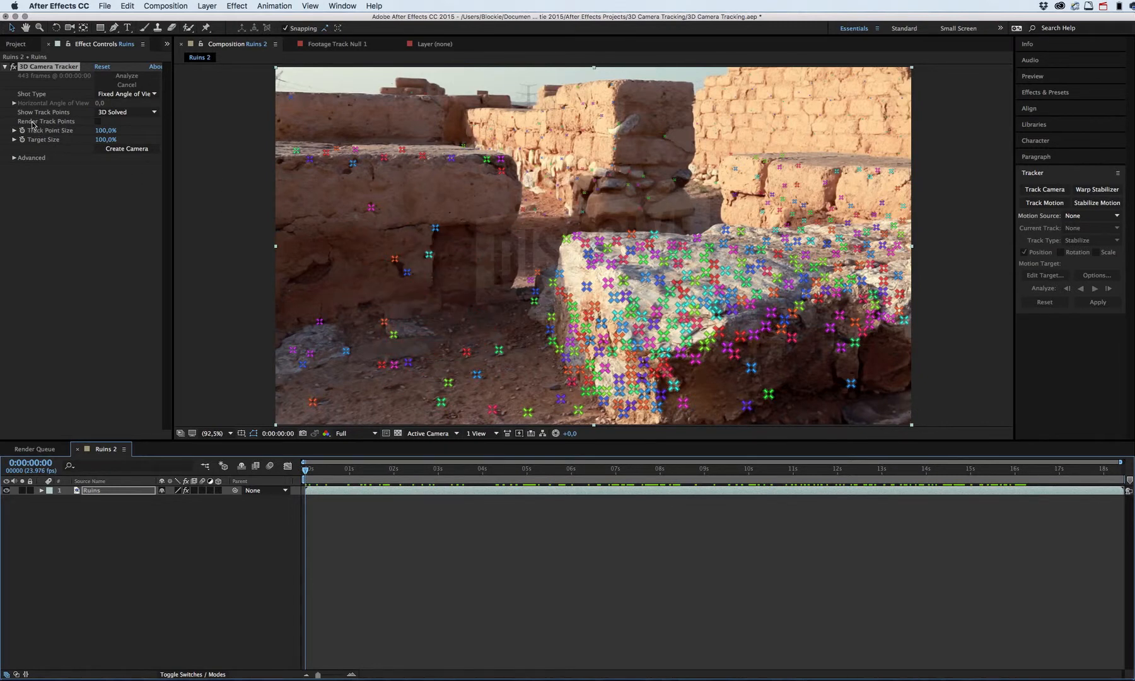
Step: Turn on Render Track Points and play a preview of the tracked footage from the first frame
click(98, 122)
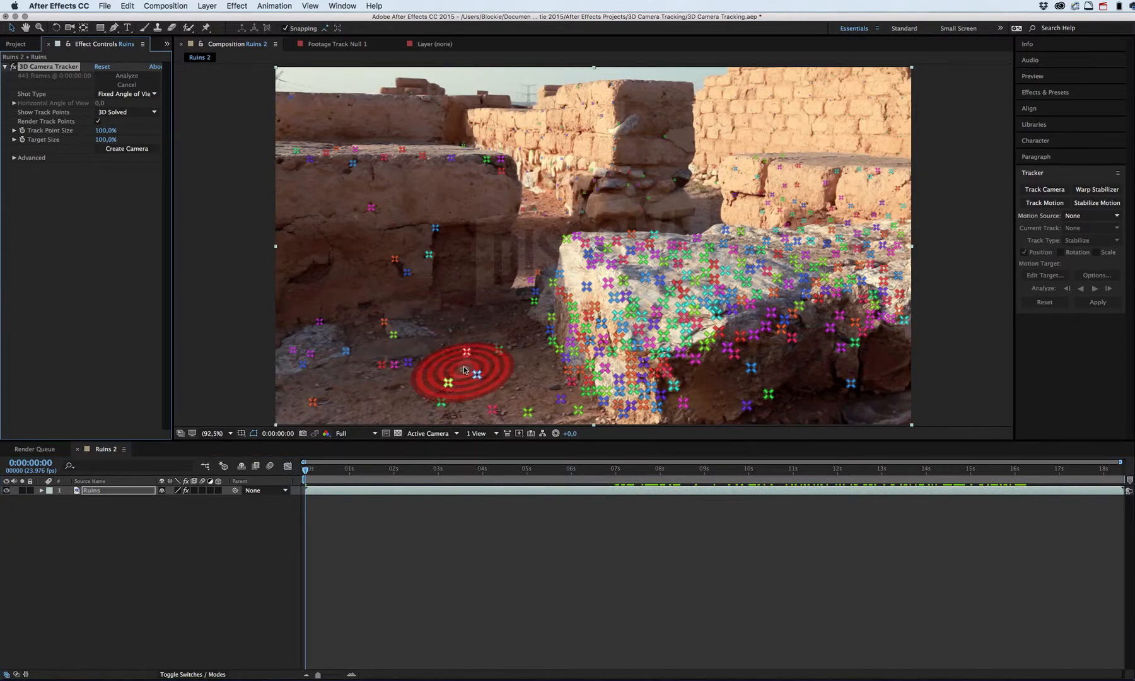
key(space)
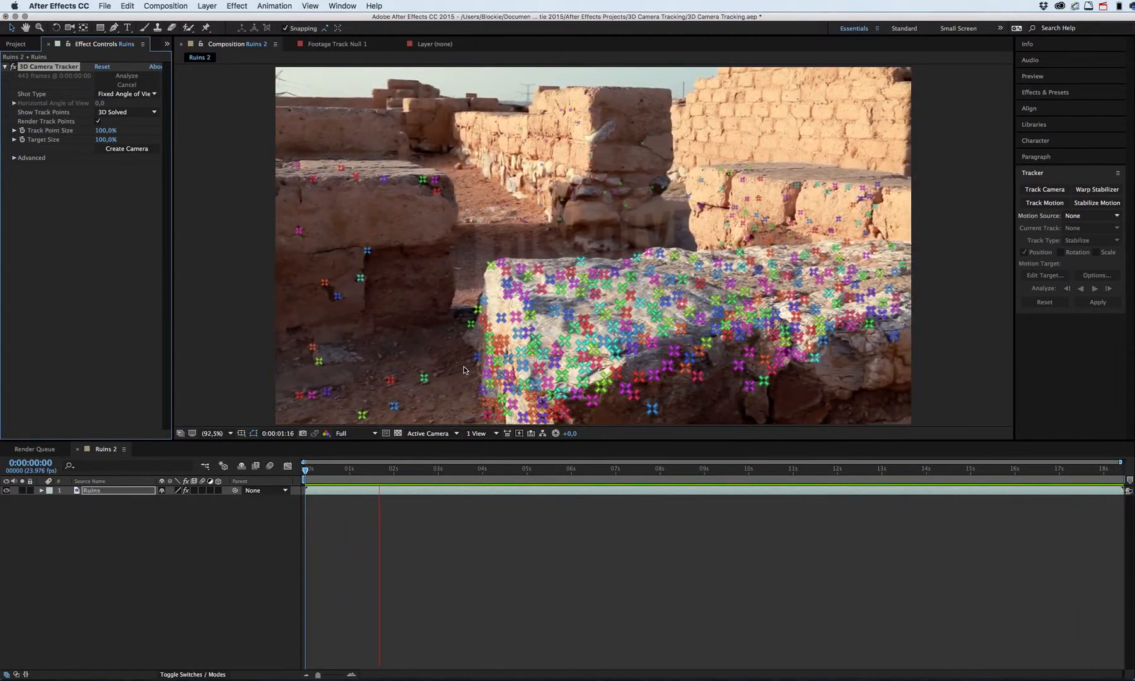
key(space)
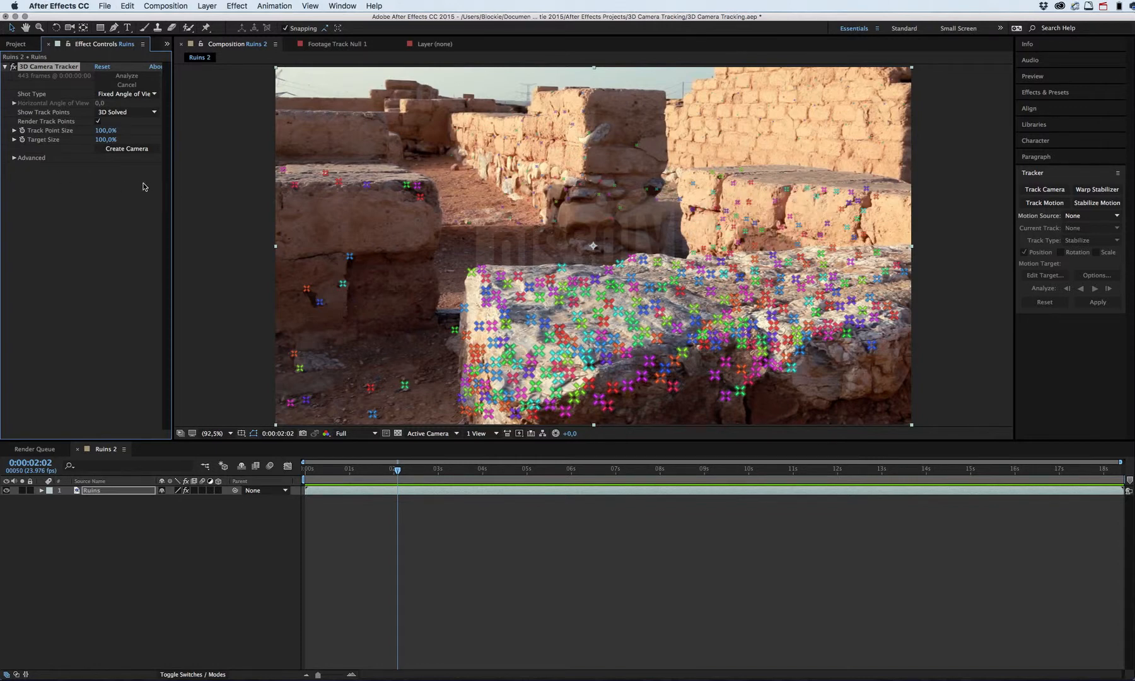
Step: Enable Detailed Analysis in the 3D Camera Tracker's advanced settings to analyze the Ruins footage again
click(14, 158)
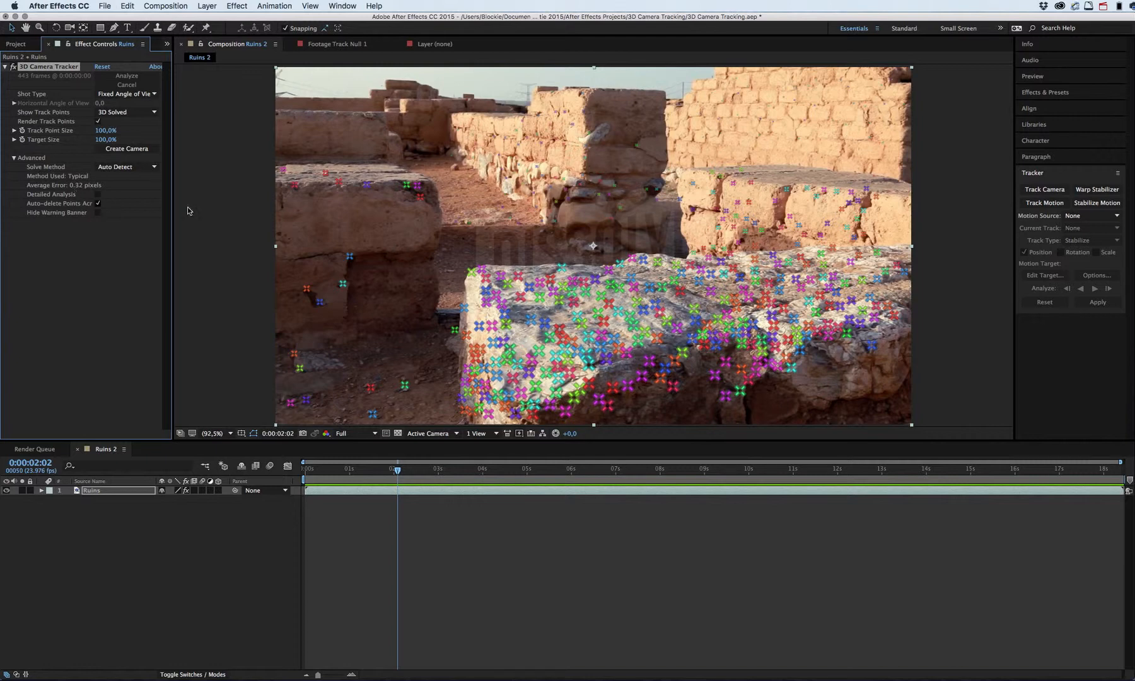
click(381, 89)
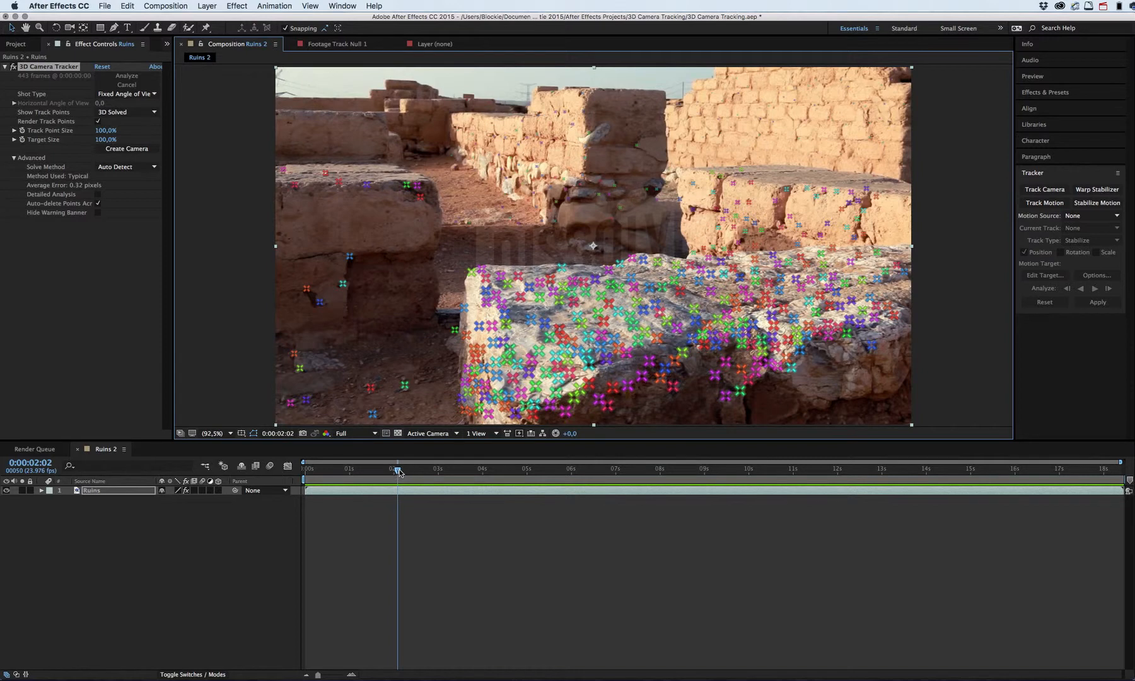
drag(398, 471, 519, 470)
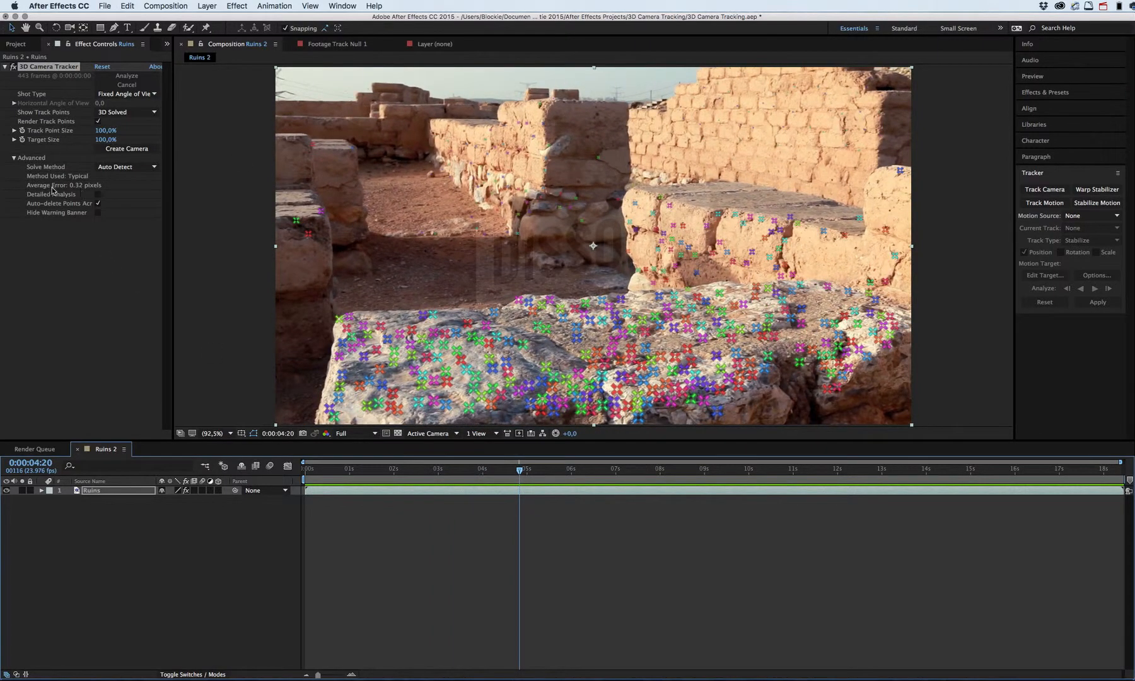
click(98, 203)
click(97, 194)
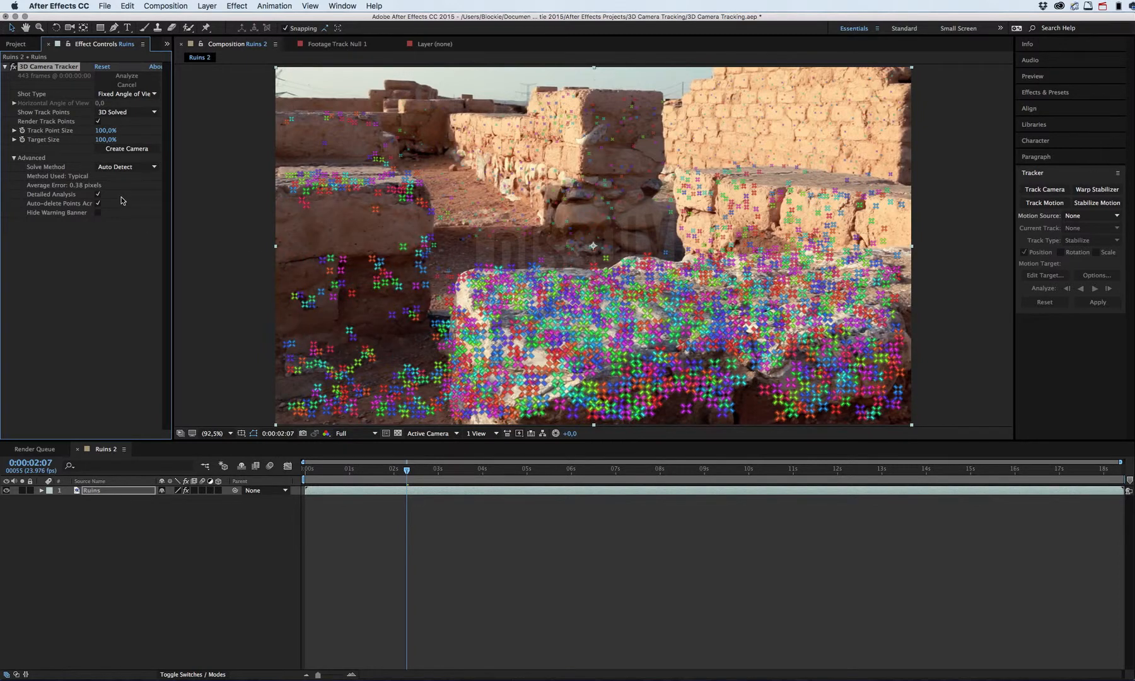
Step: Turn off Render Track Points and inspect the denser track points by previewing the footage and moving to 0:00:05:01
click(123, 150)
drag(407, 474, 603, 468)
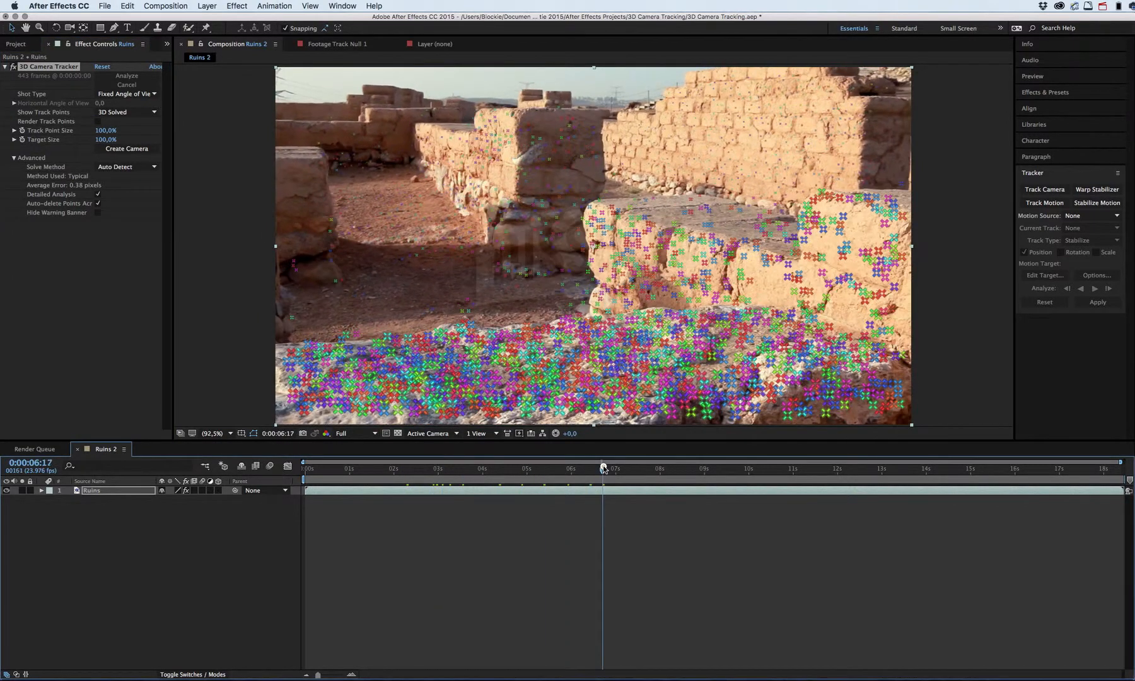
key(space)
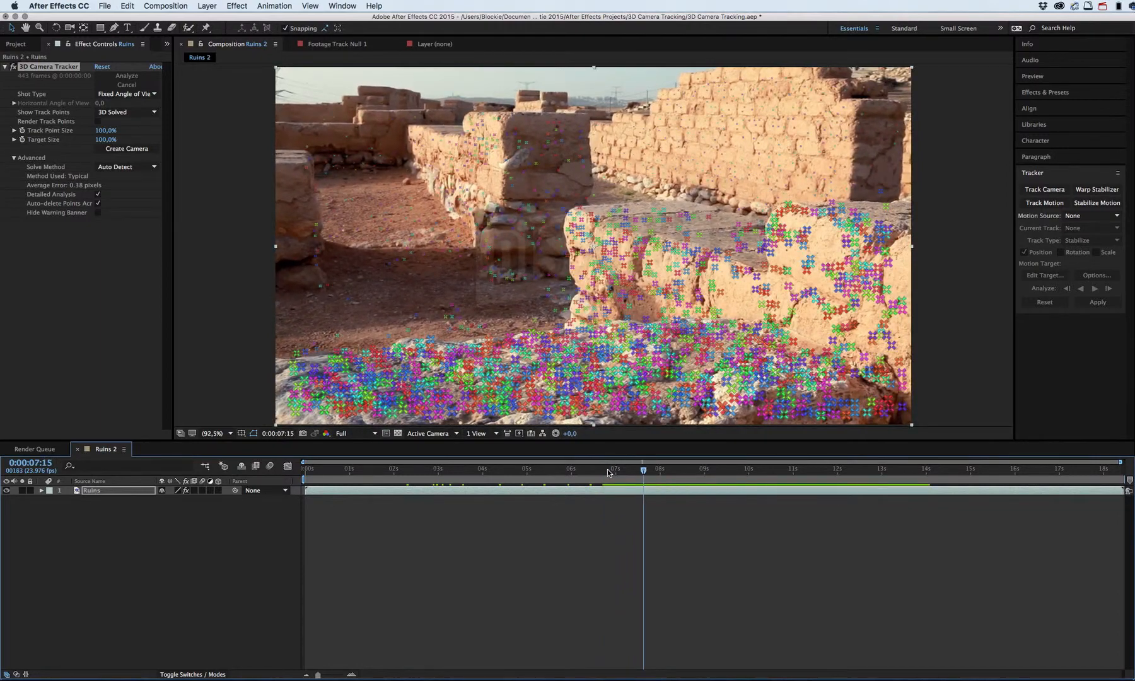
drag(619, 470, 529, 469)
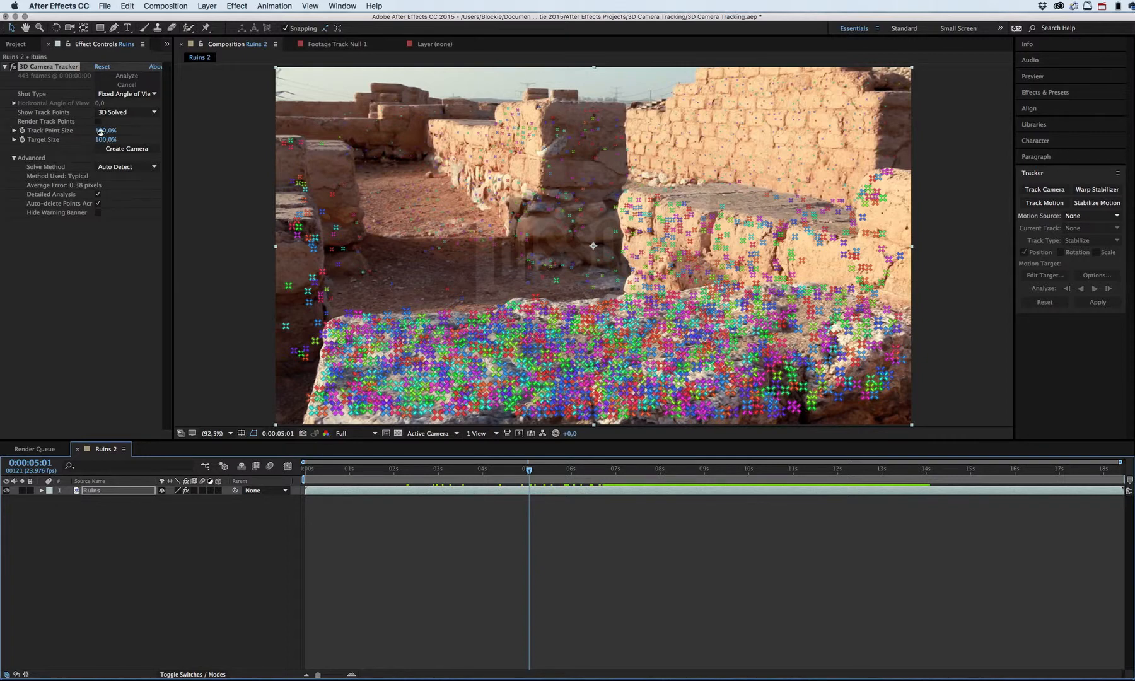
Step: Try Track Point Sizes of 201% and 417%, and reduce the size to 90%
drag(99, 131, 154, 133)
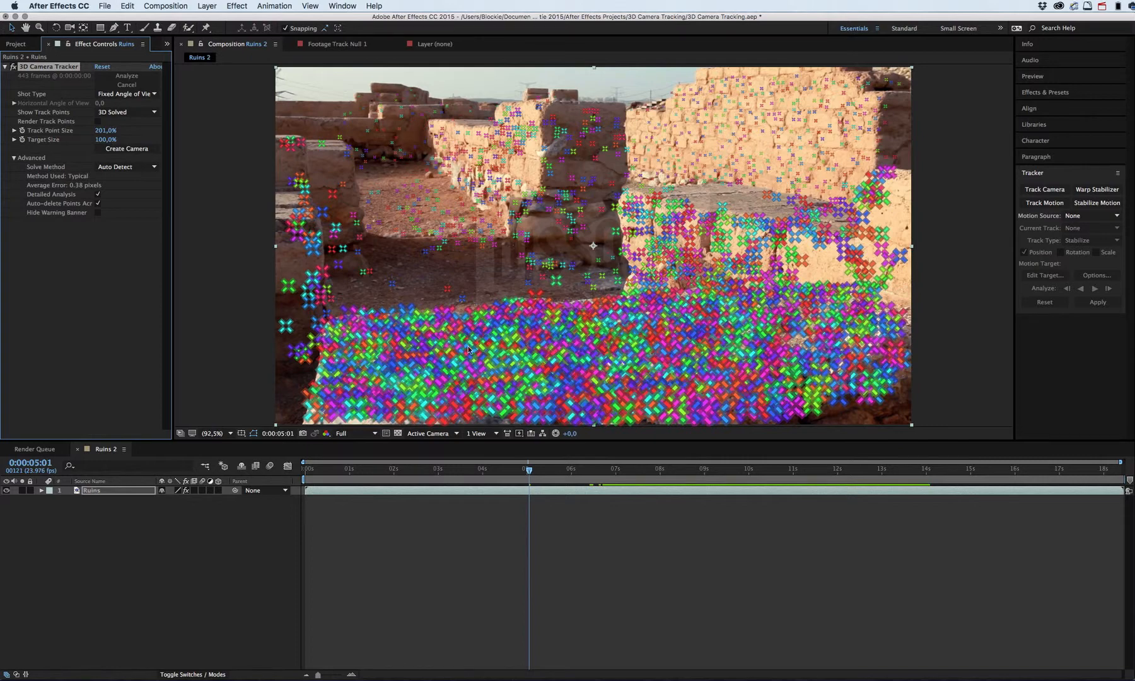
drag(118, 133, 220, 136)
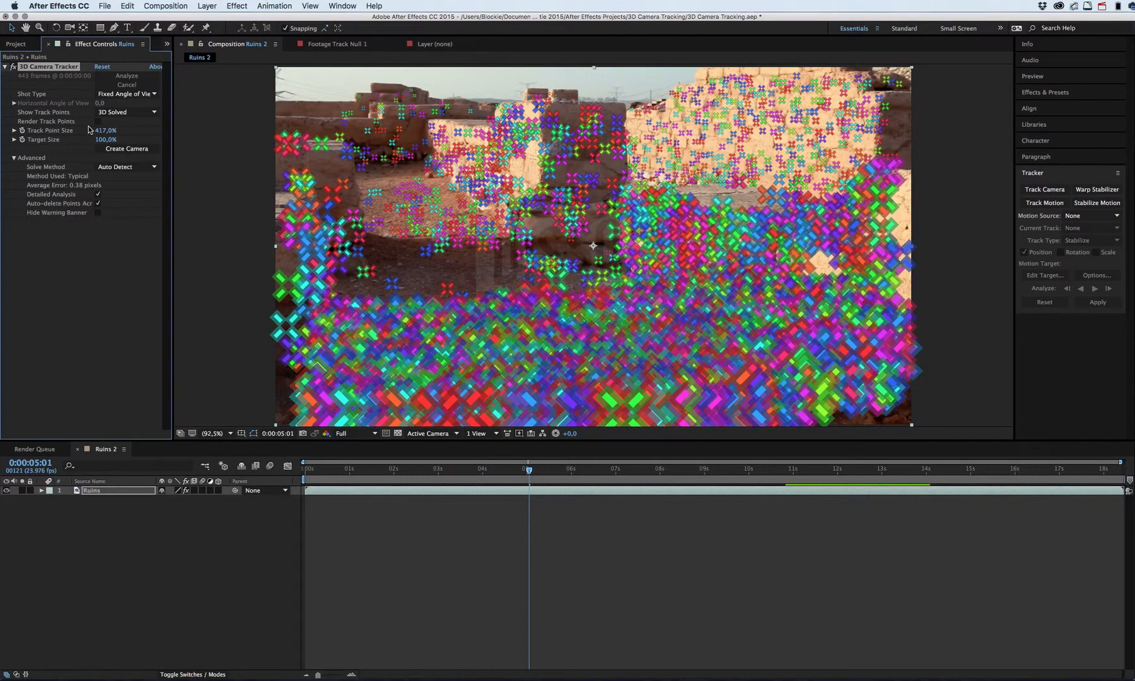
drag(108, 135, 5, 133)
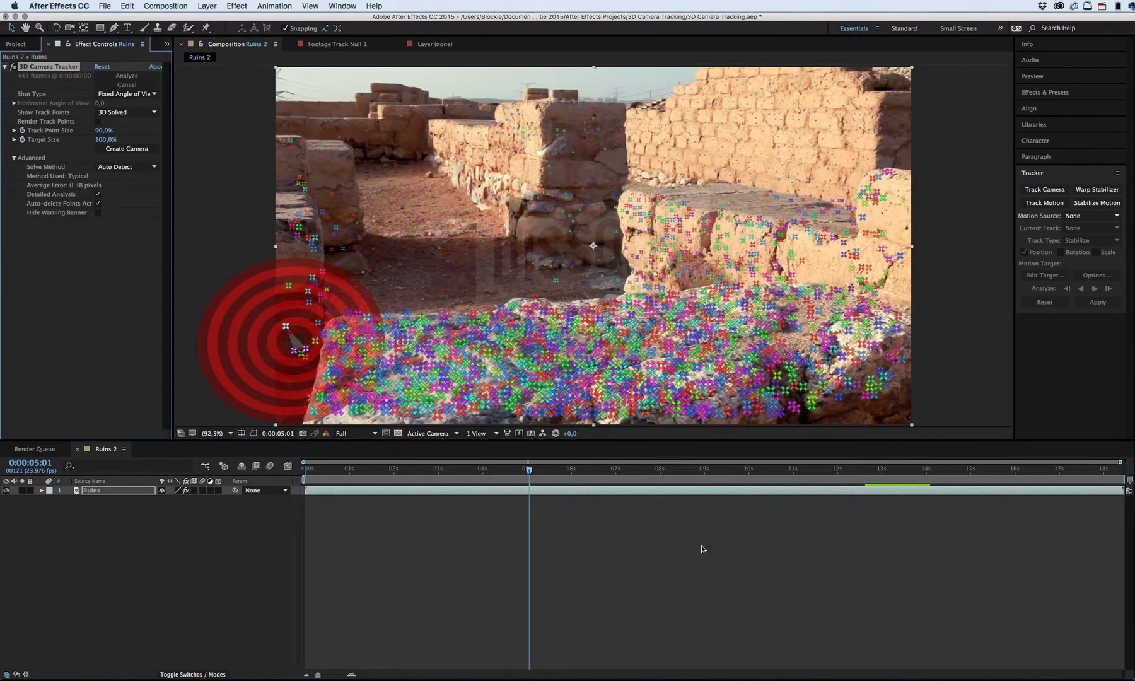
Step: Move the playhead to 0:00:16:11 and examine the track points around the end of the large brick wall
drag(529, 471, 1035, 489)
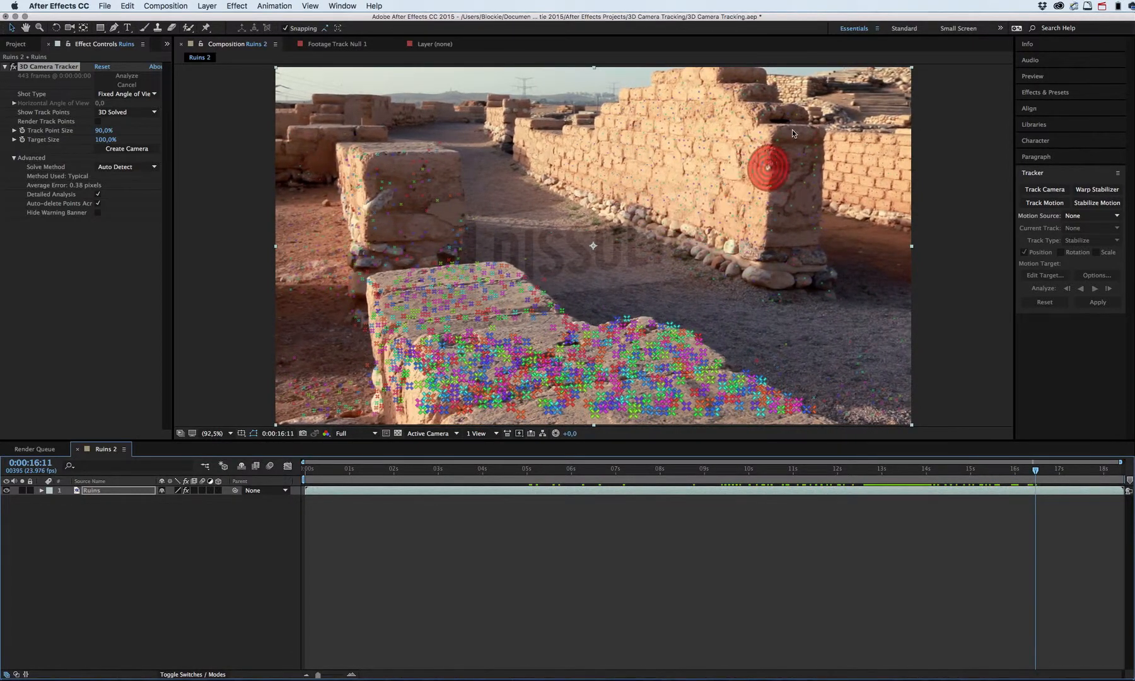
mouse_move(808, 88)
mouse_down()
mouse_move(782, 87)
mouse_move(814, 107)
mouse_move(829, 98)
mouse_move(812, 87)
mouse_up()
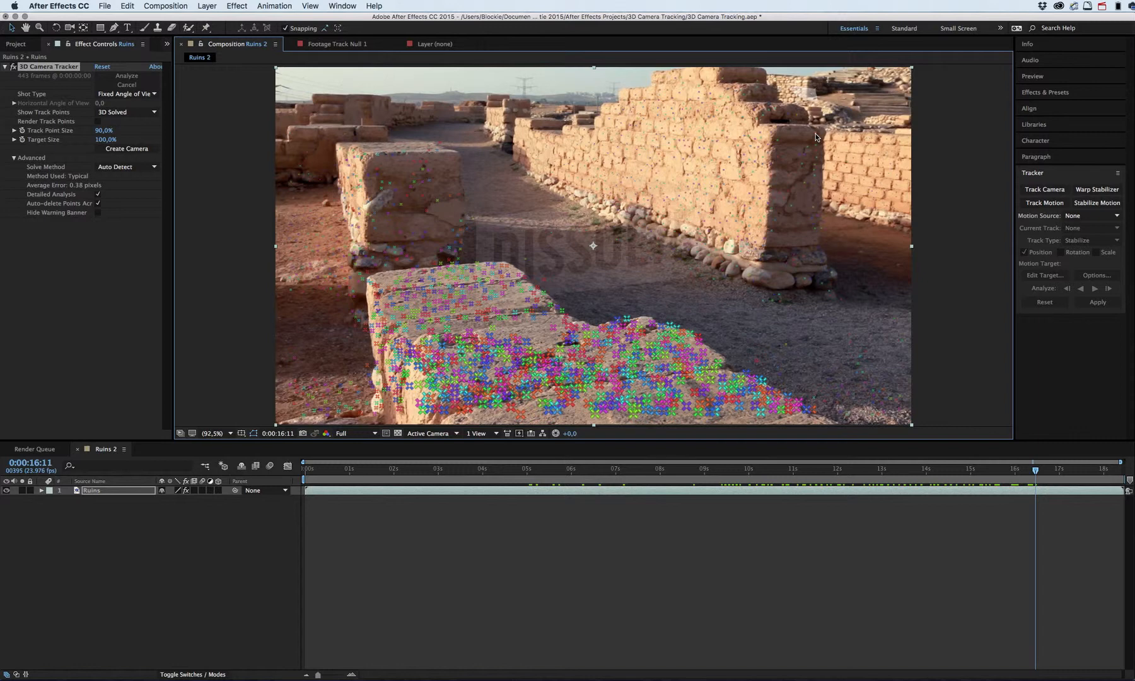
click(791, 177)
Step: Reselect the 3D Camera Tracker effect on the Ruins layer and set its Track Point Size to 205%
click(34, 68)
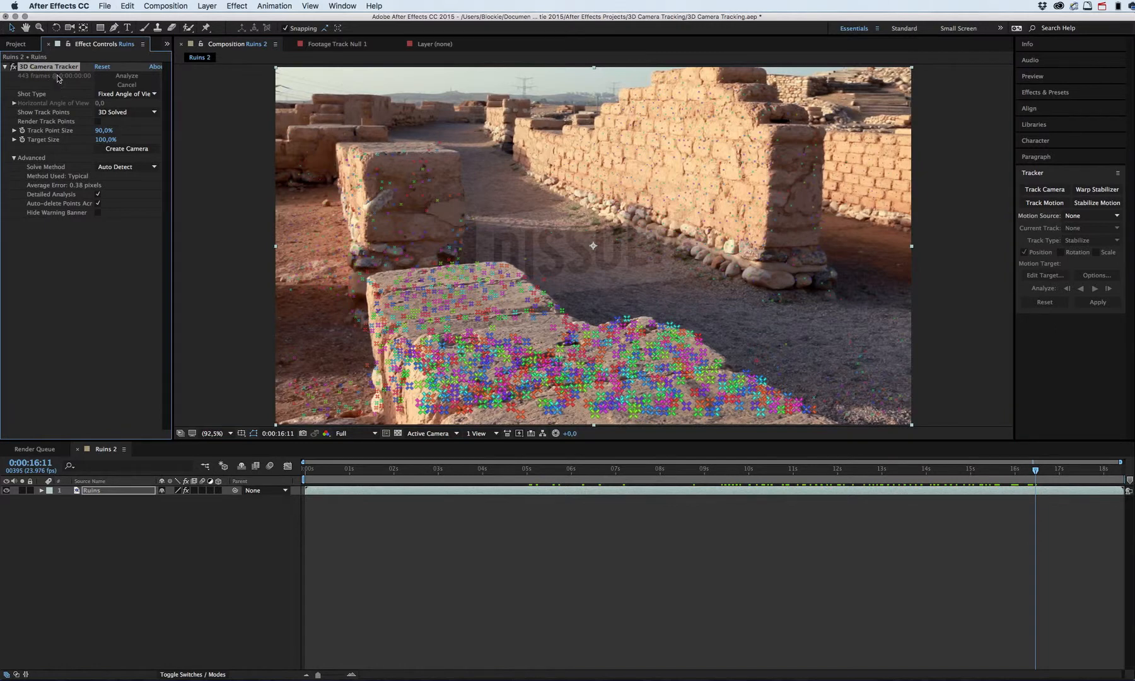
click(92, 492)
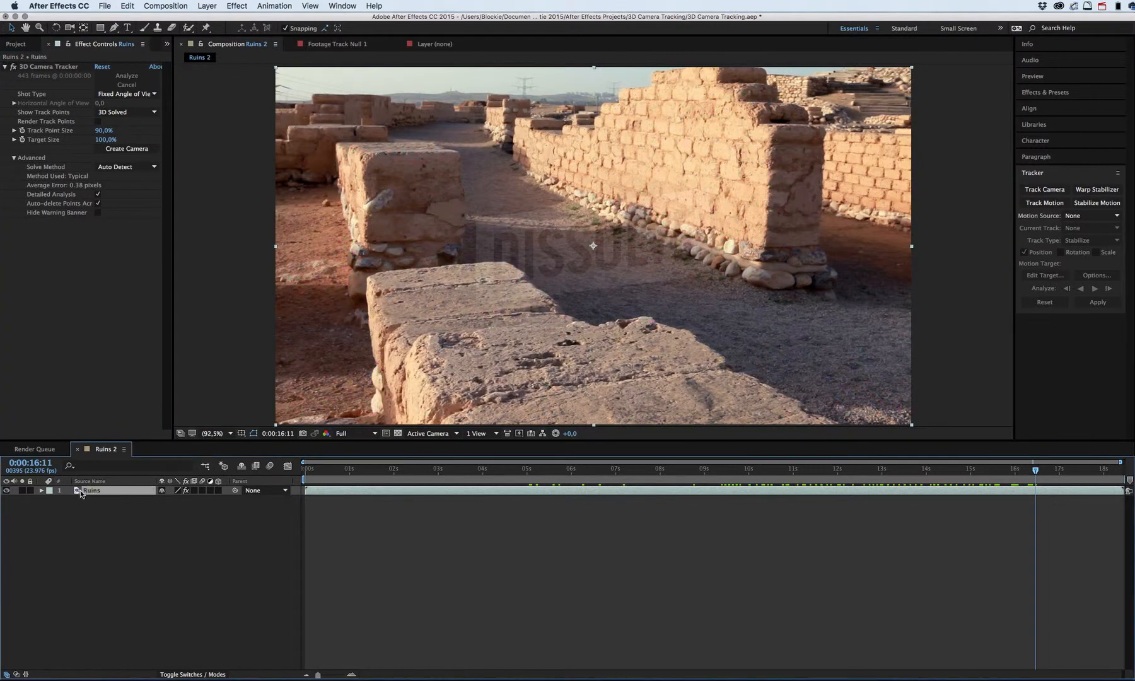
click(120, 541)
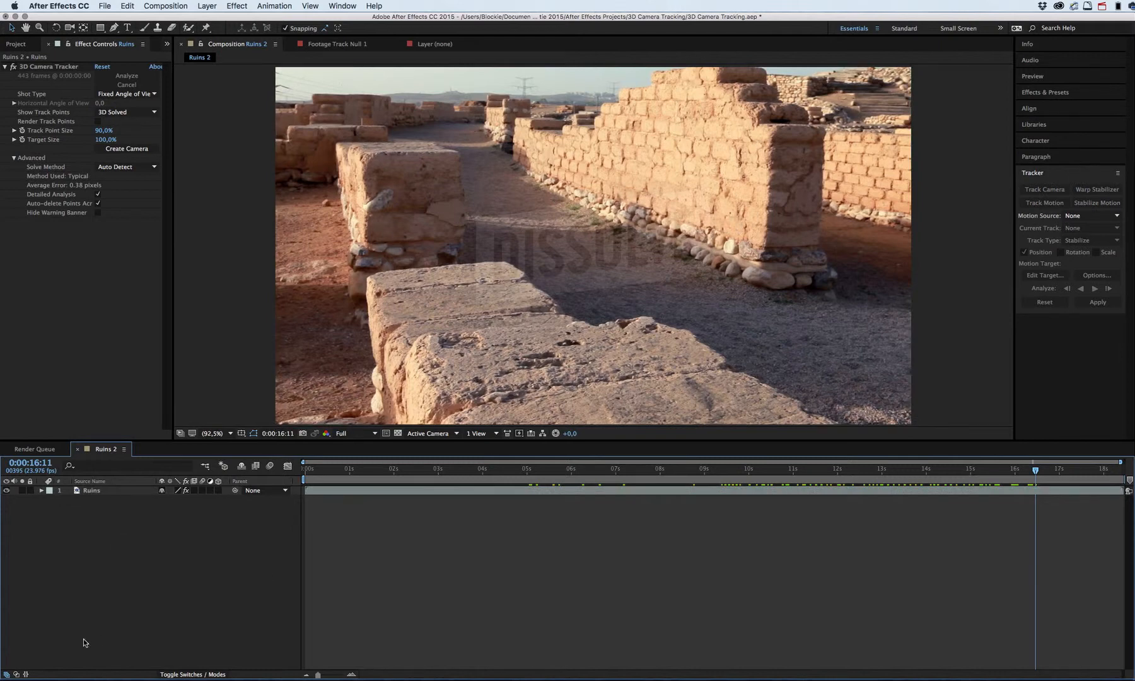
click(95, 490)
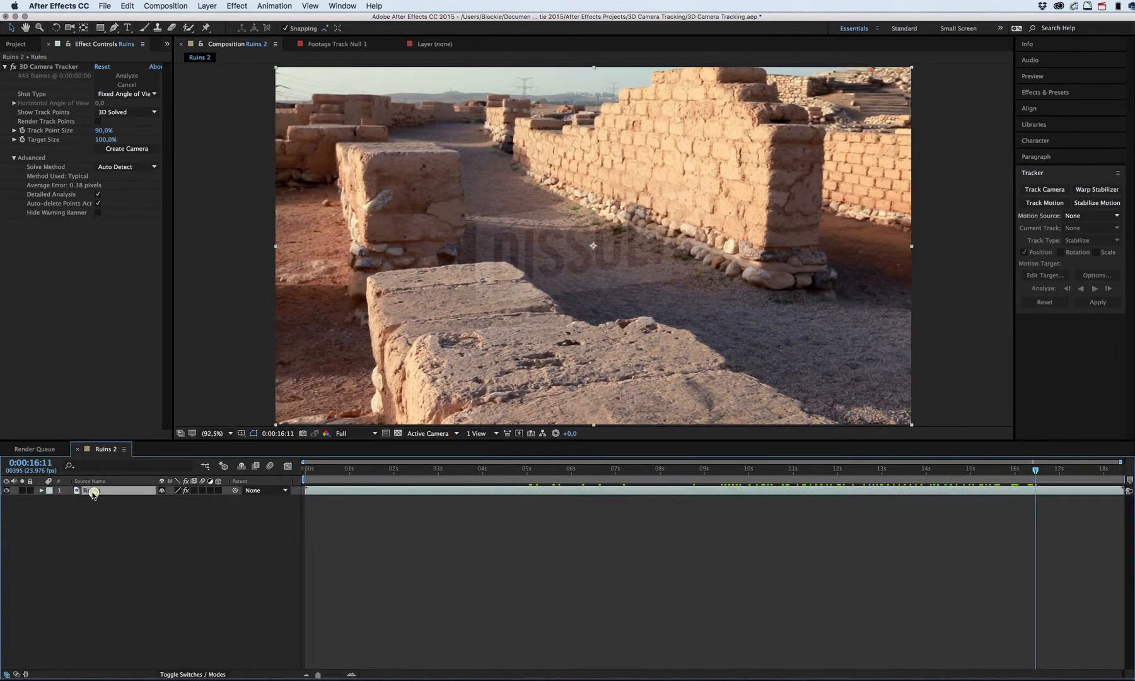
click(55, 68)
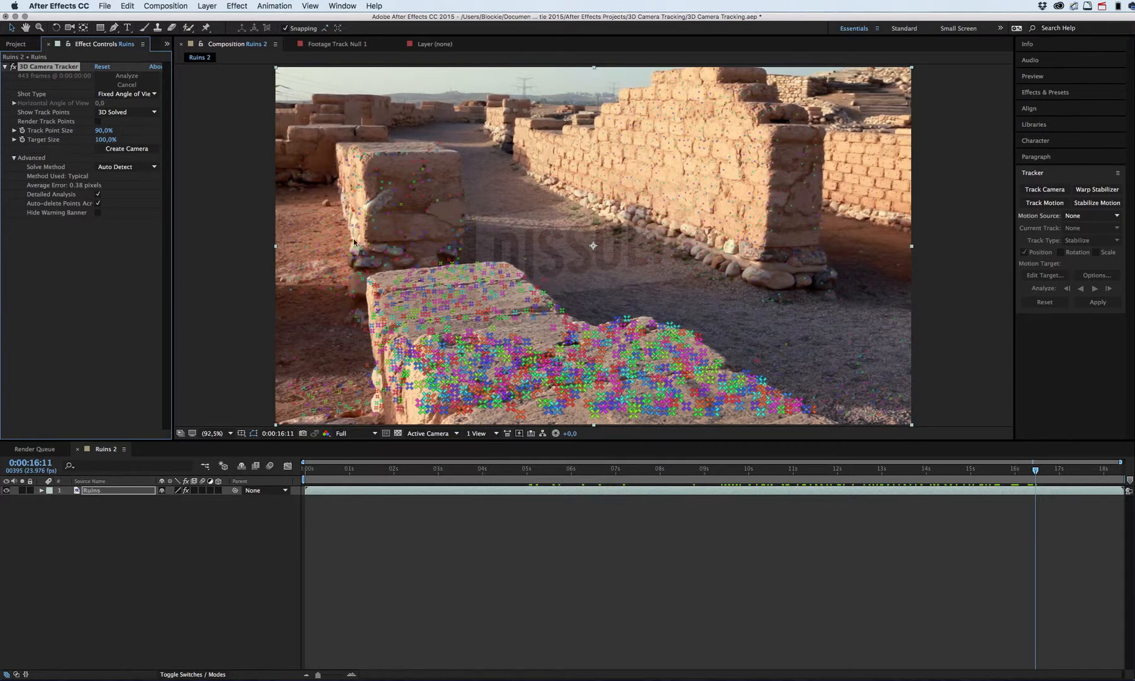
drag(105, 131, 162, 132)
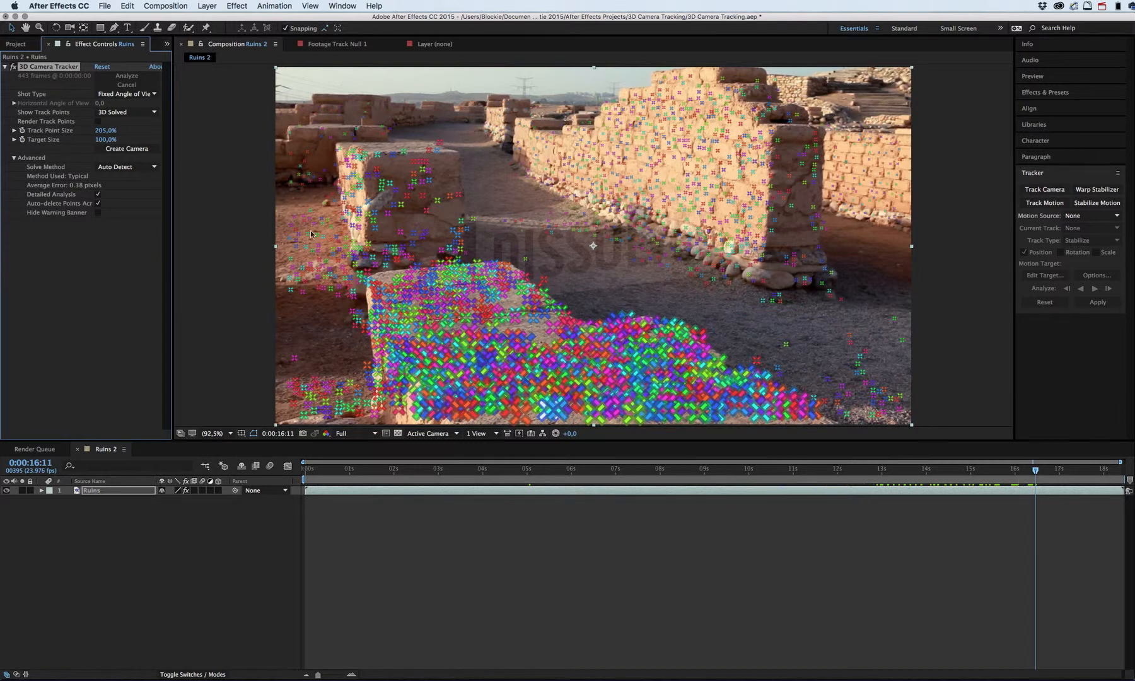
Step: Deselect the Ruins layer and scrub the footage, stopping at 0:00:10:12
click(223, 597)
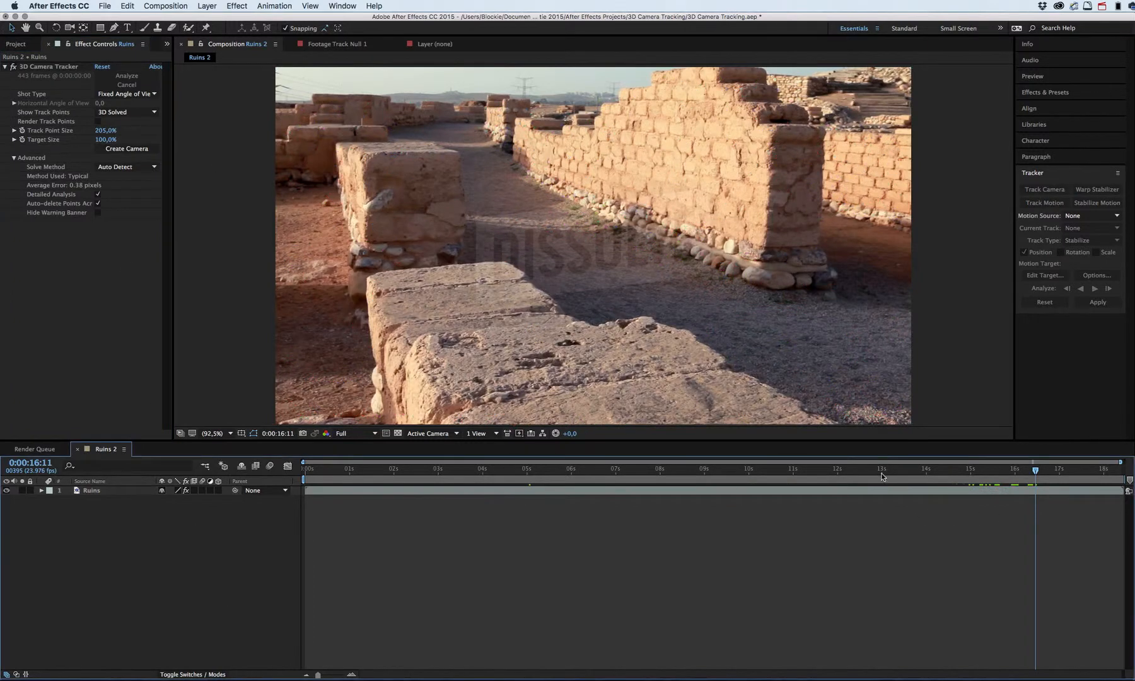
drag(1036, 473, 474, 516)
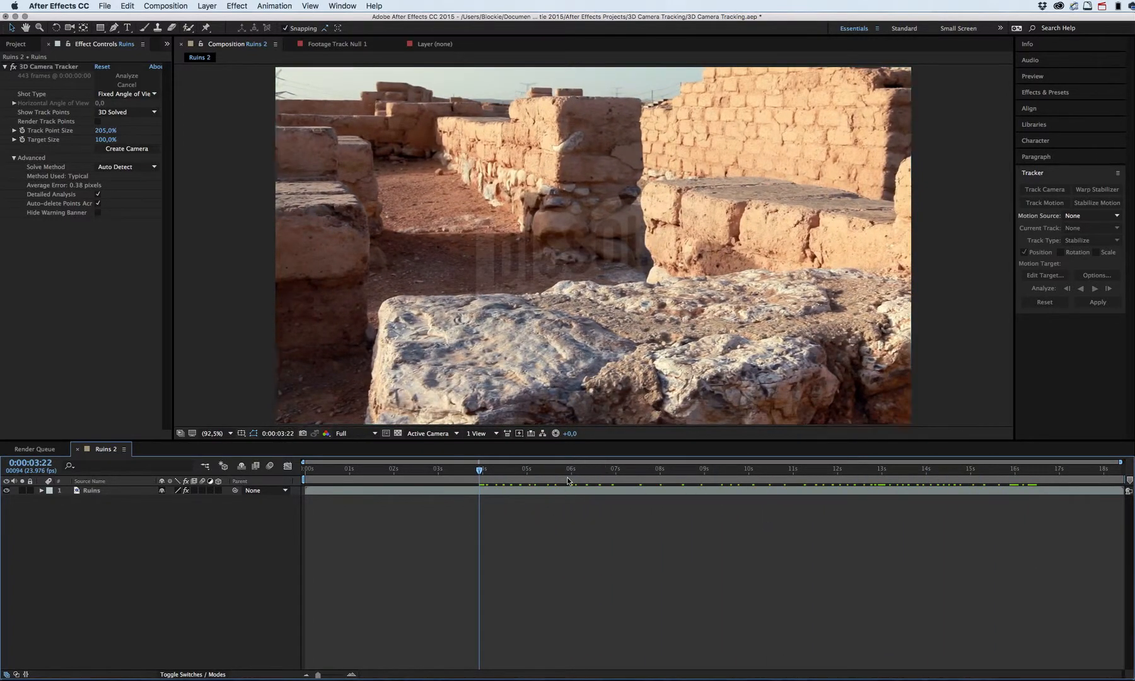
drag(481, 474, 770, 473)
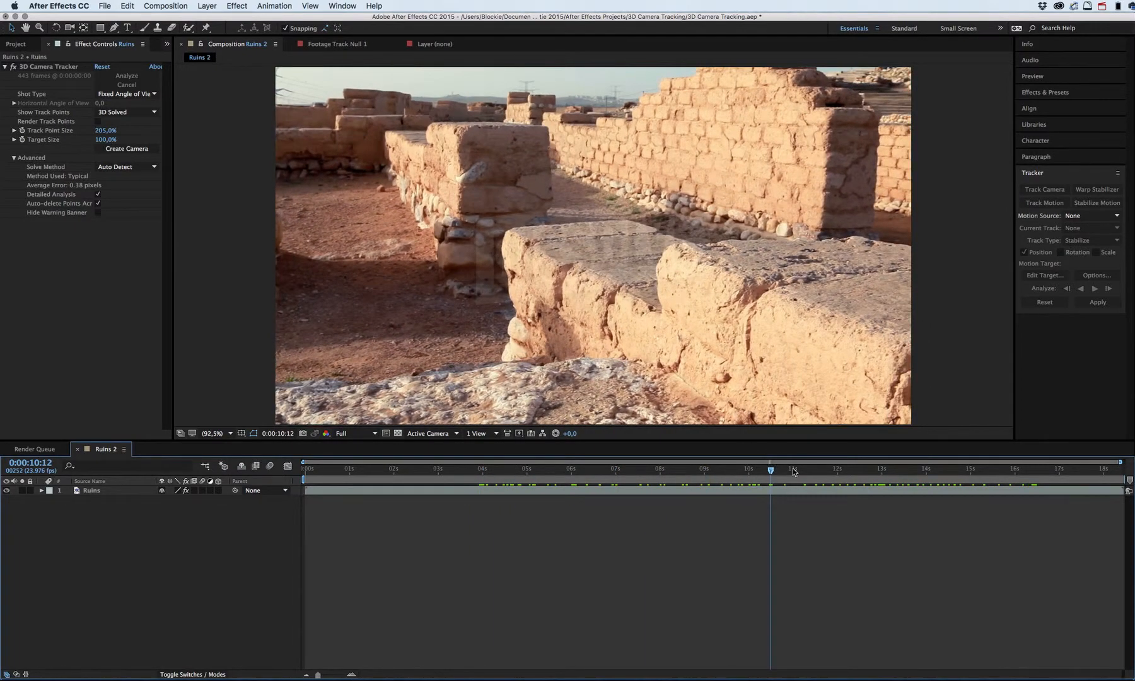
Step: Scrub the footage to its end and back, stopping at 0:00:17:19
drag(772, 473, 1117, 476)
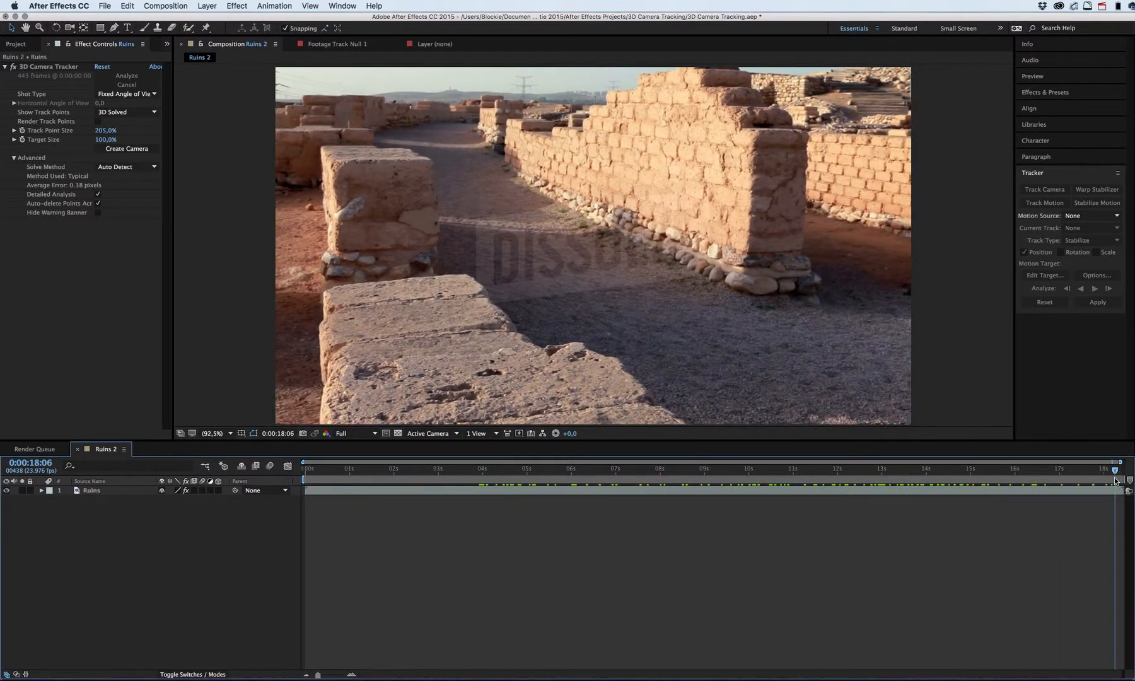
mouse_move(1114, 473)
mouse_down()
mouse_move(1065, 472)
mouse_move(1112, 469)
mouse_move(1094, 471)
mouse_up()
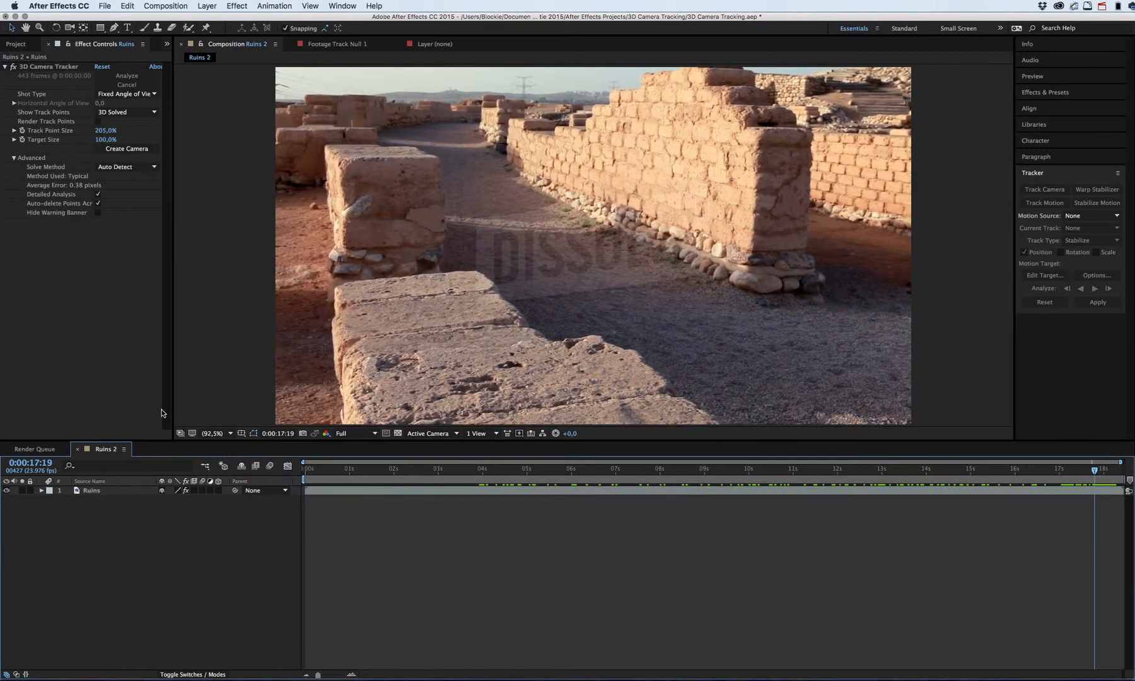
Step: Try creating a camera from the 3D Camera Tracker solution, and delete the resulting camera layer
click(129, 151)
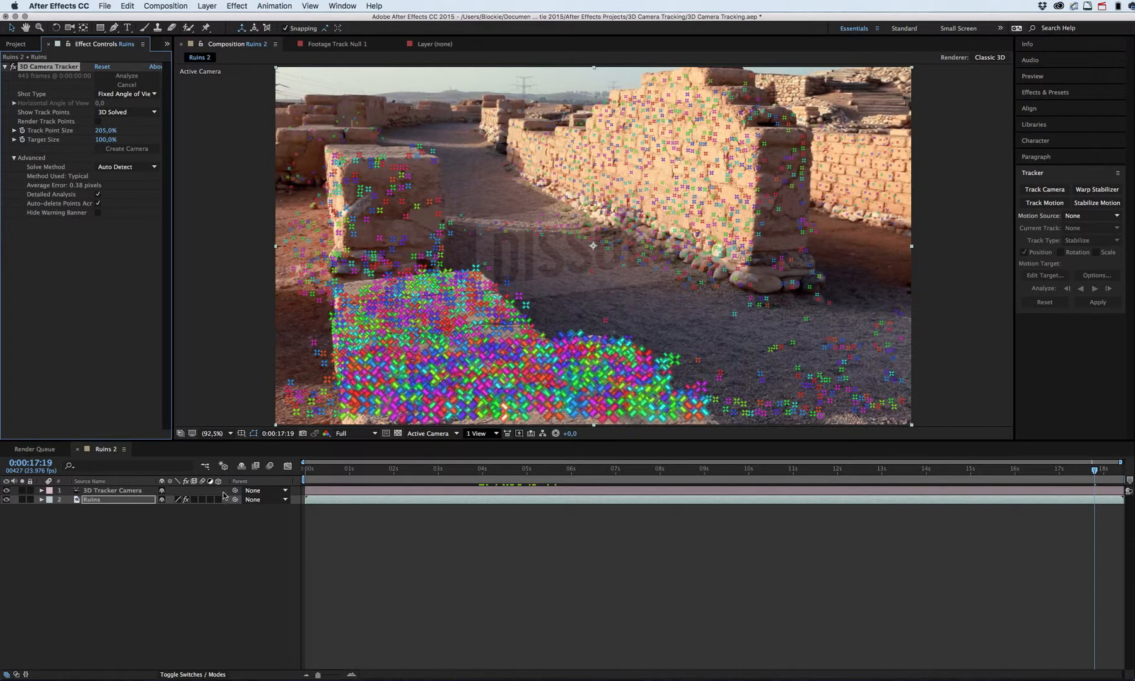
click(113, 491)
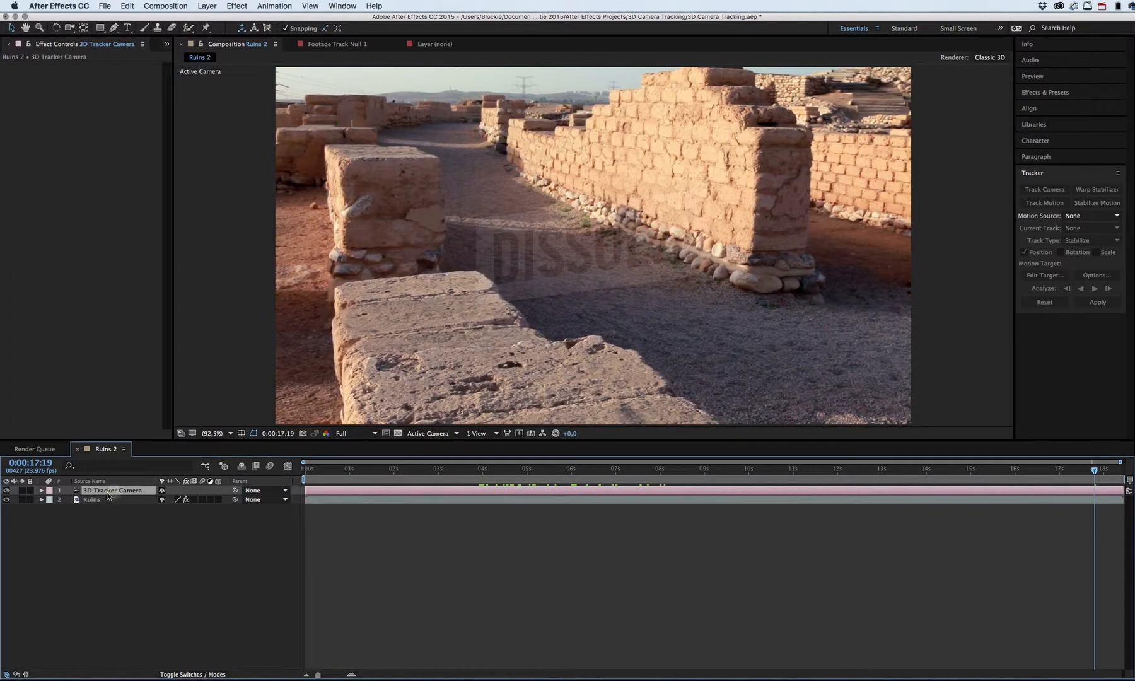
click(119, 540)
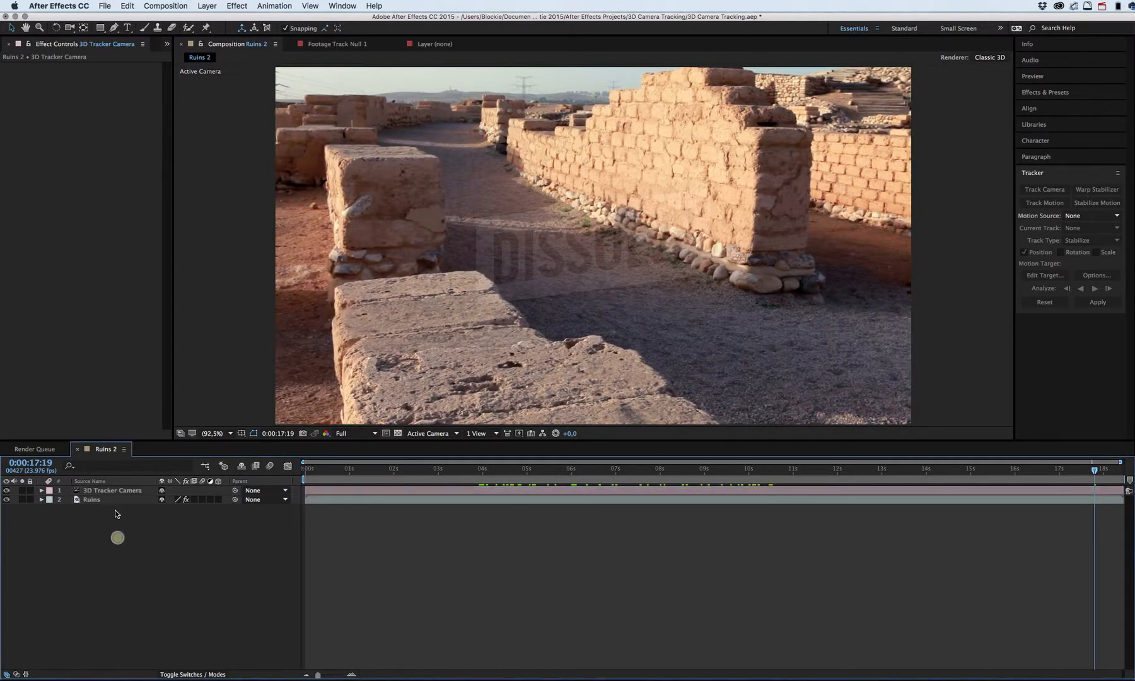
click(125, 491)
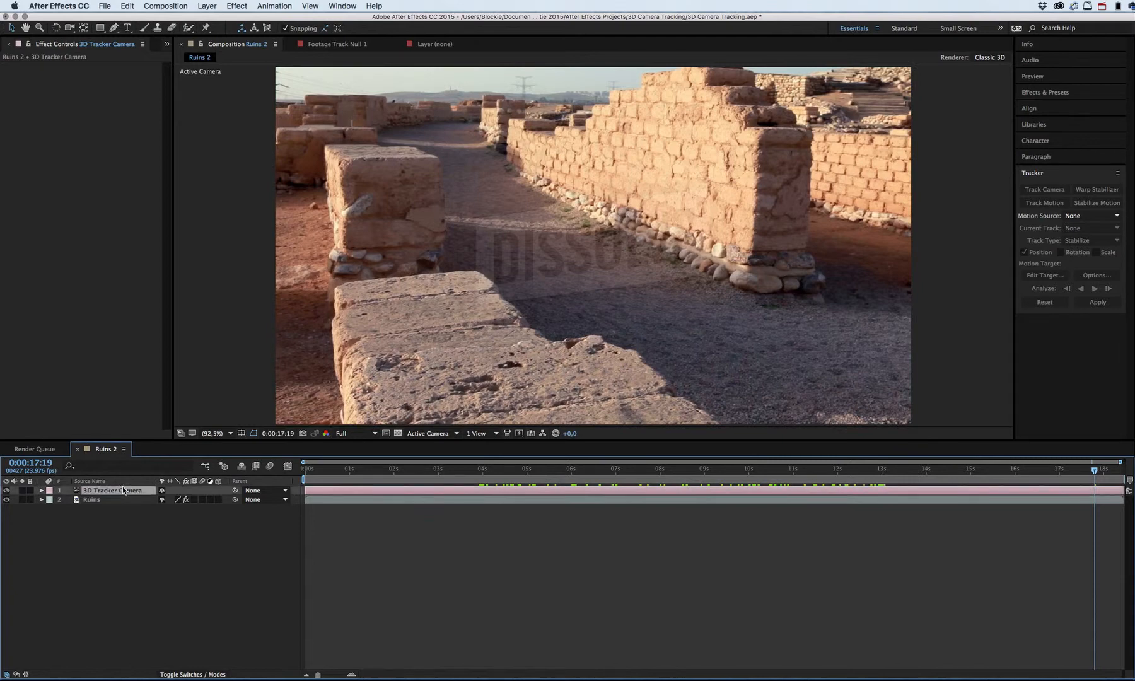
key(BackSpace)
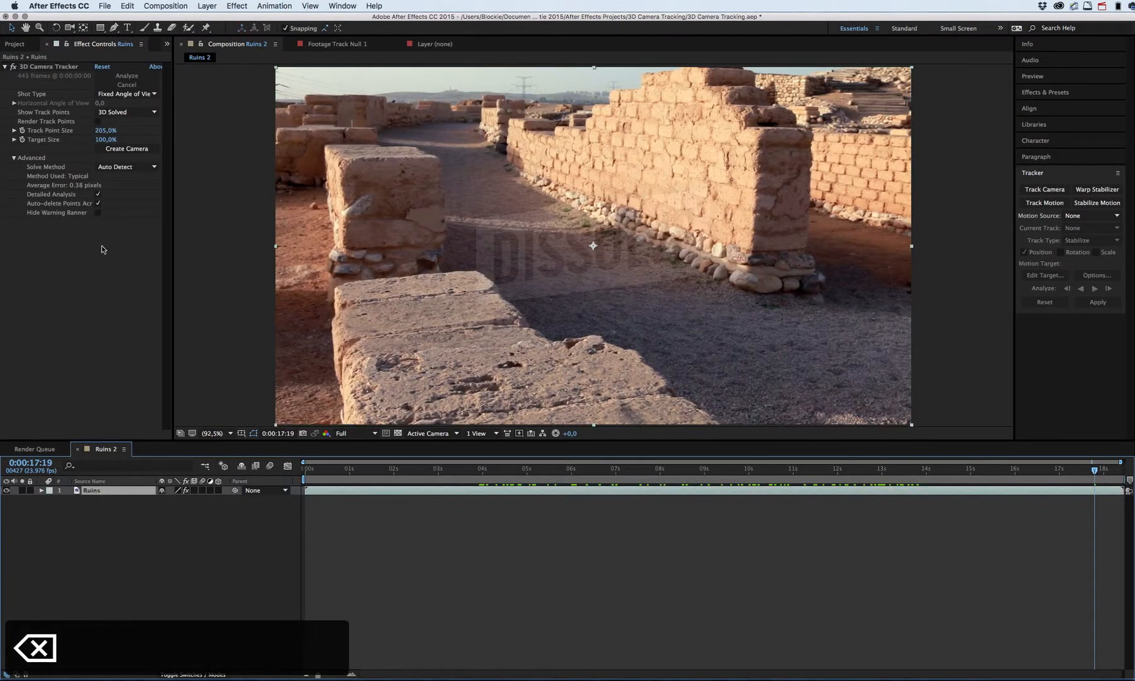
Step: Reselect the 3D Camera Tracker effect, select three track points on the ground path, and move their target along that plane
click(56, 67)
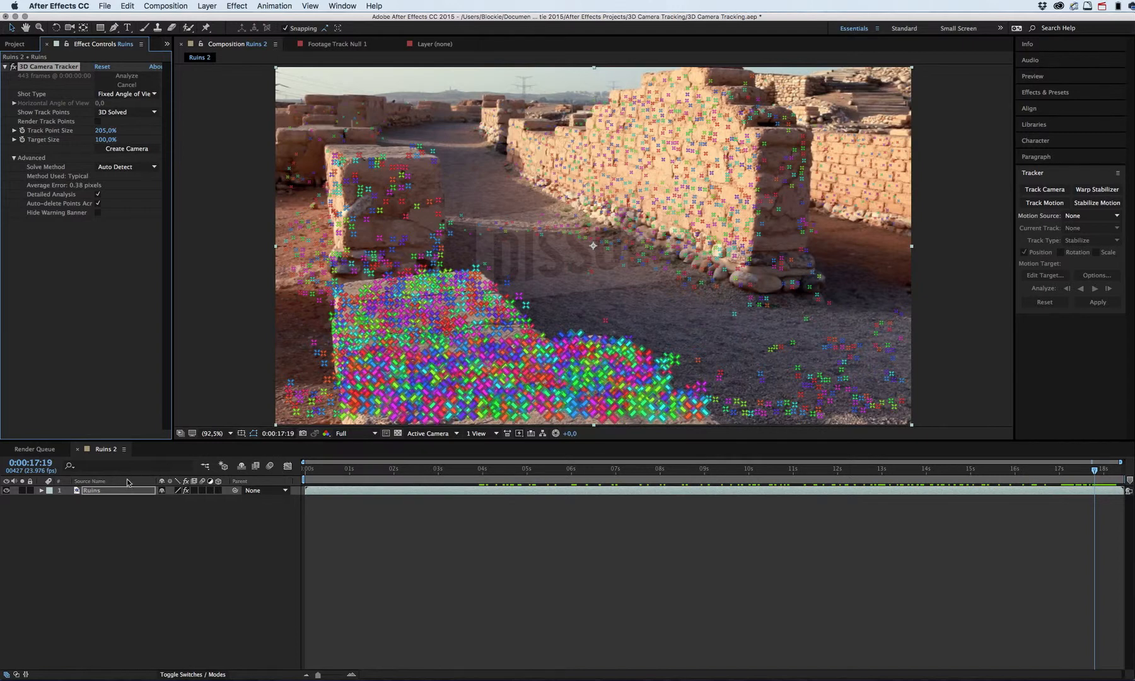
click(508, 182)
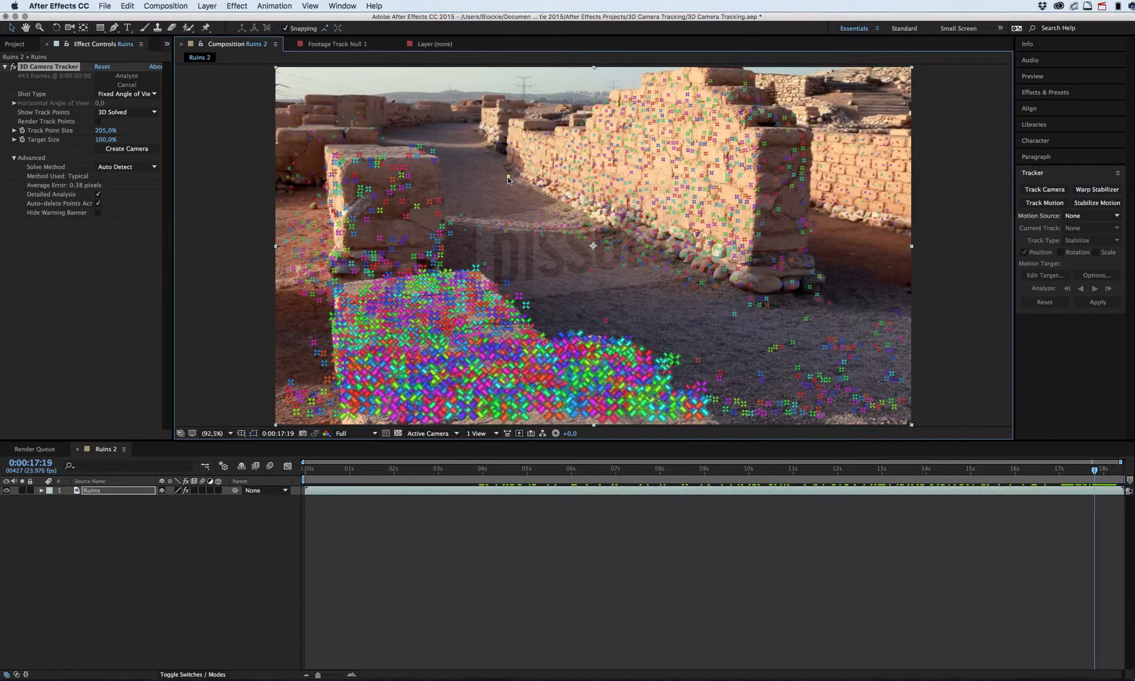
shift+click(735, 316)
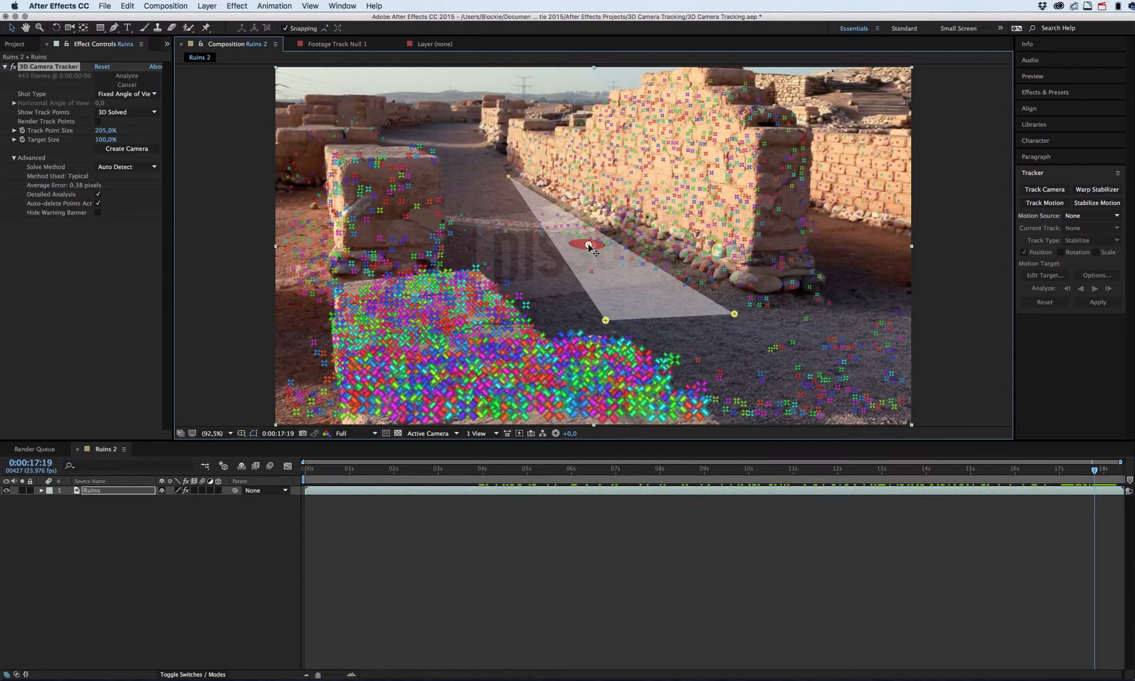
drag(587, 243, 607, 277)
Step: Try a target on the lassoed track points of the large brick wall, moving it across the wall's surface
click(652, 159)
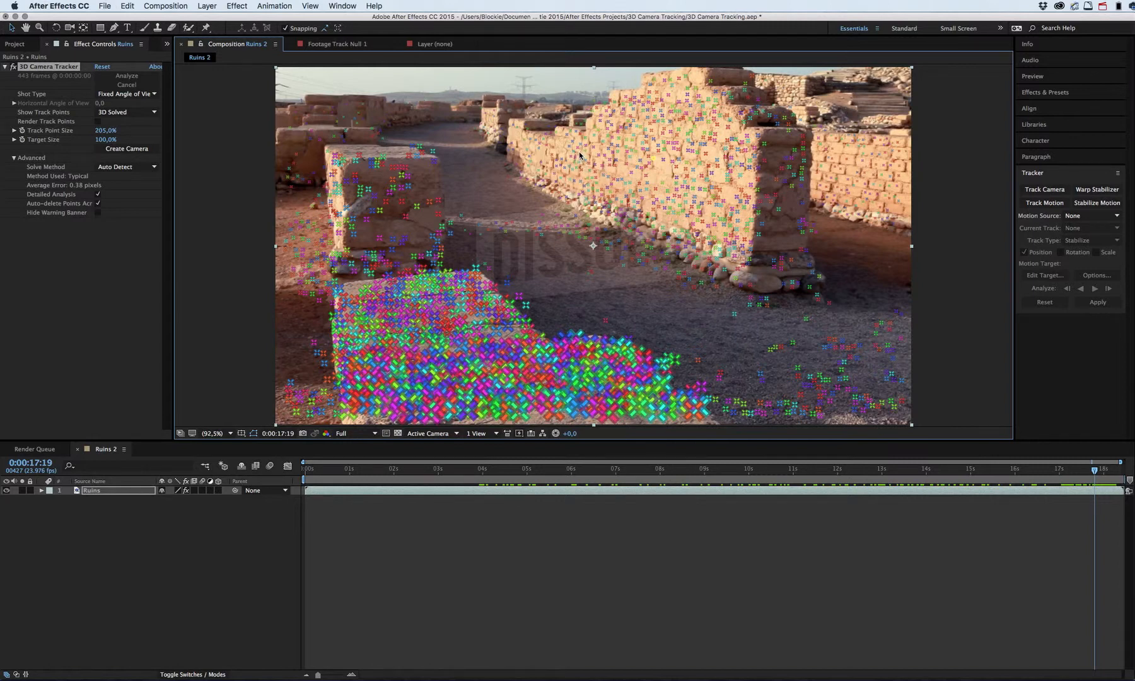
mouse_move(579, 155)
mouse_down()
mouse_move(669, 214)
mouse_move(715, 222)
mouse_move(731, 211)
mouse_move(733, 144)
mouse_move(703, 106)
mouse_move(646, 104)
mouse_move(590, 137)
mouse_up()
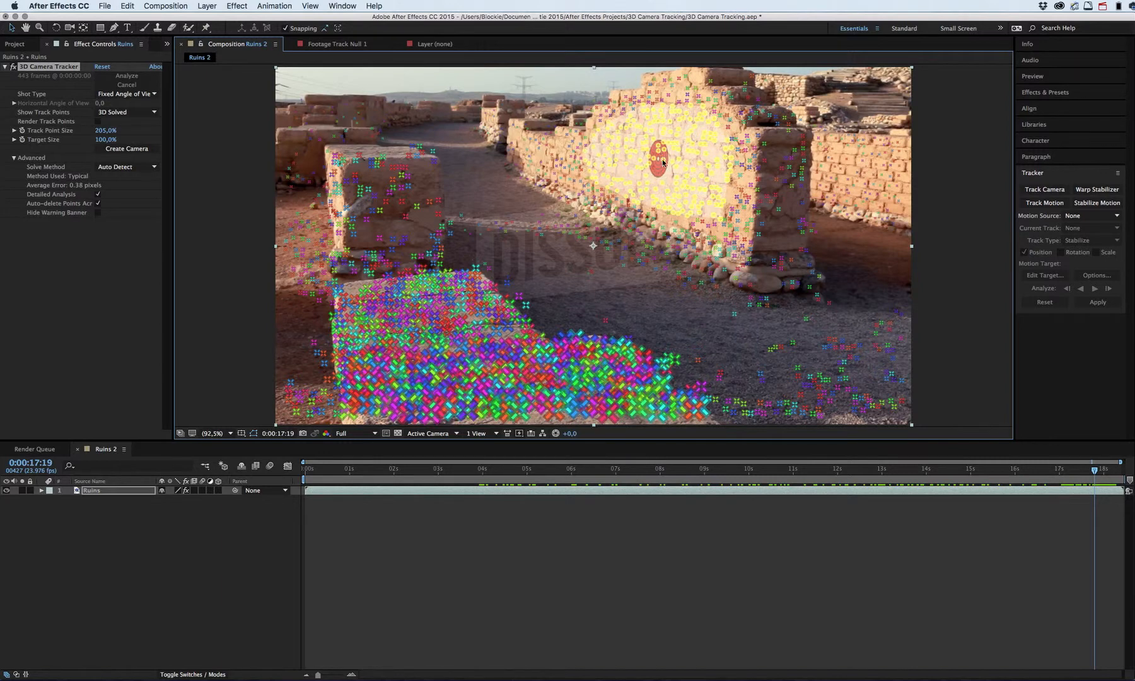
drag(658, 162, 584, 148)
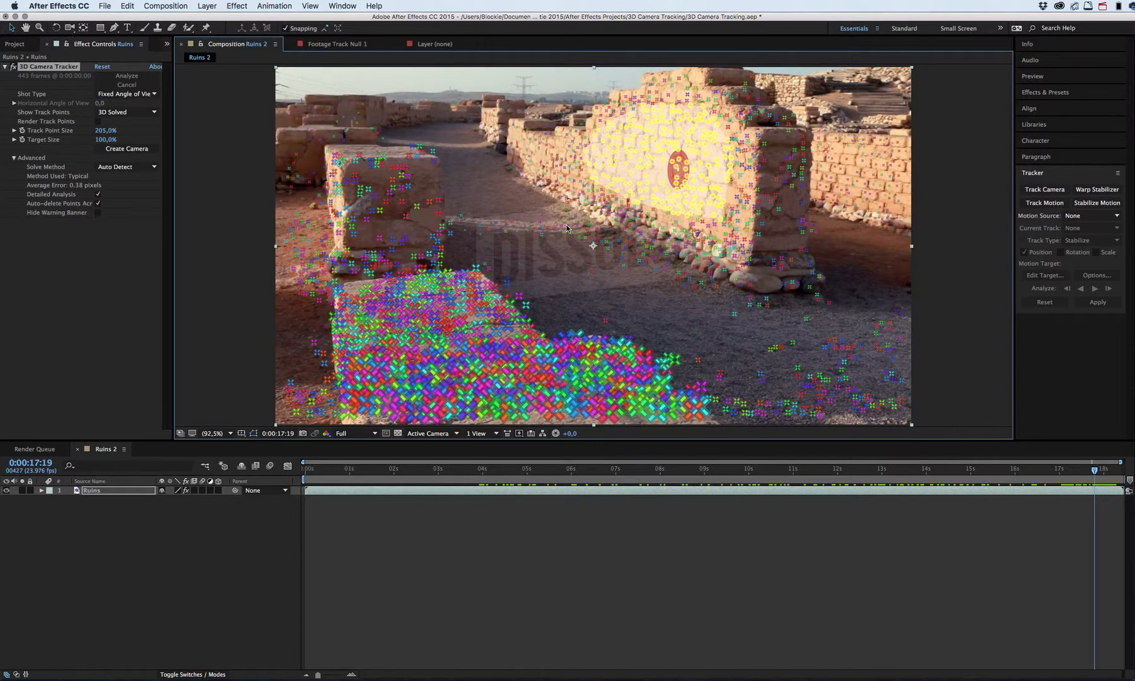
Step: Select four track points on the ground path beside the large wall, leaving out the extra point near the path's middle
click(508, 179)
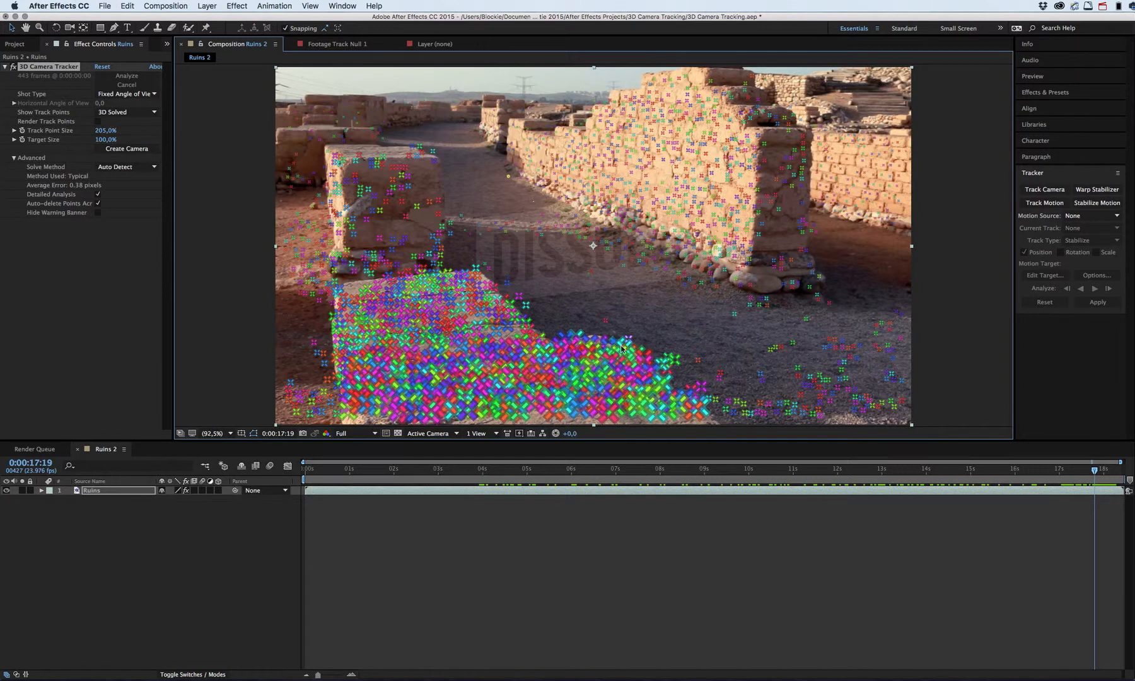
shift+click(605, 322)
shift+click(735, 314)
shift+click(592, 272)
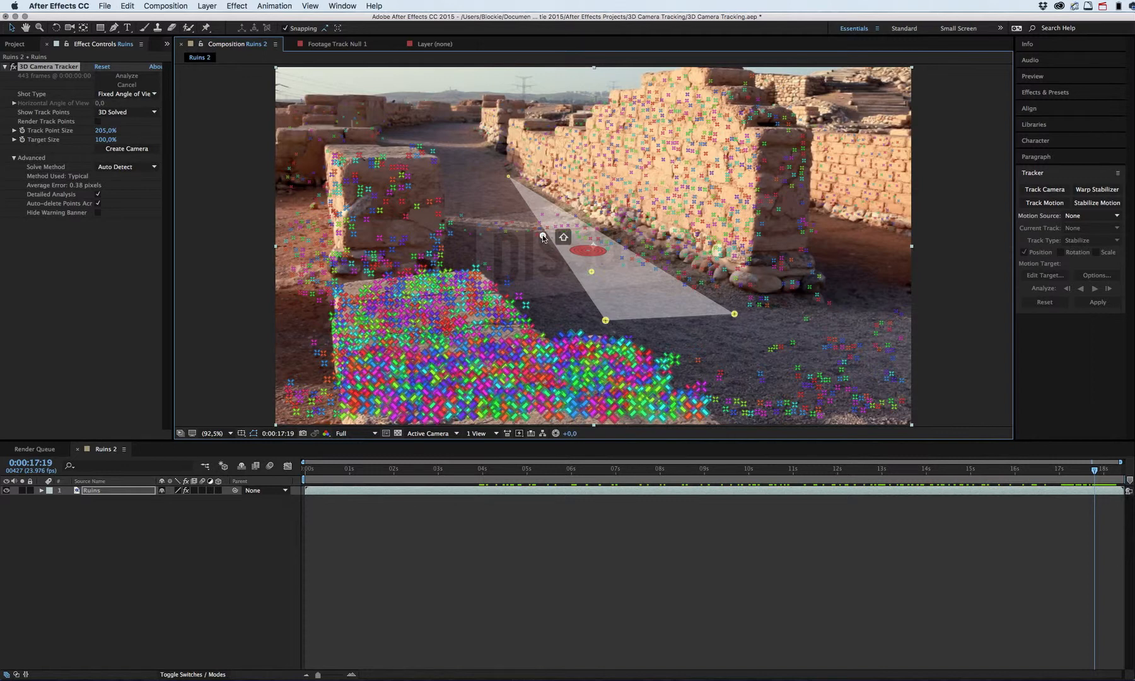
shift+click(542, 236)
shift+click(542, 237)
shift+click(538, 237)
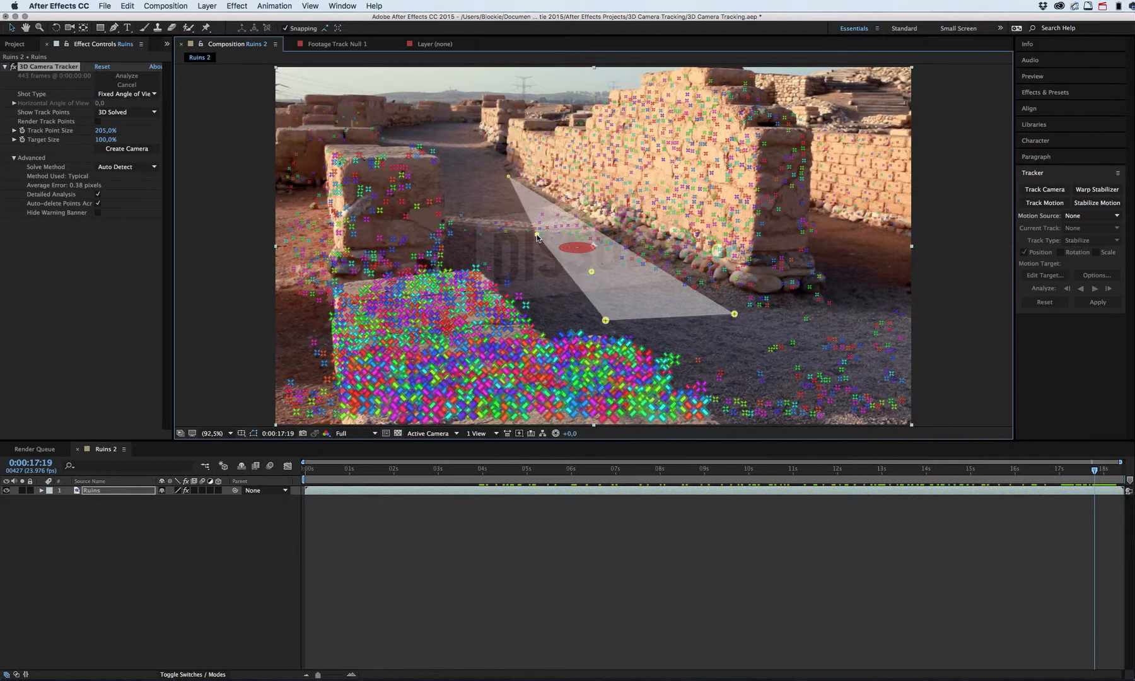
shift+click(537, 237)
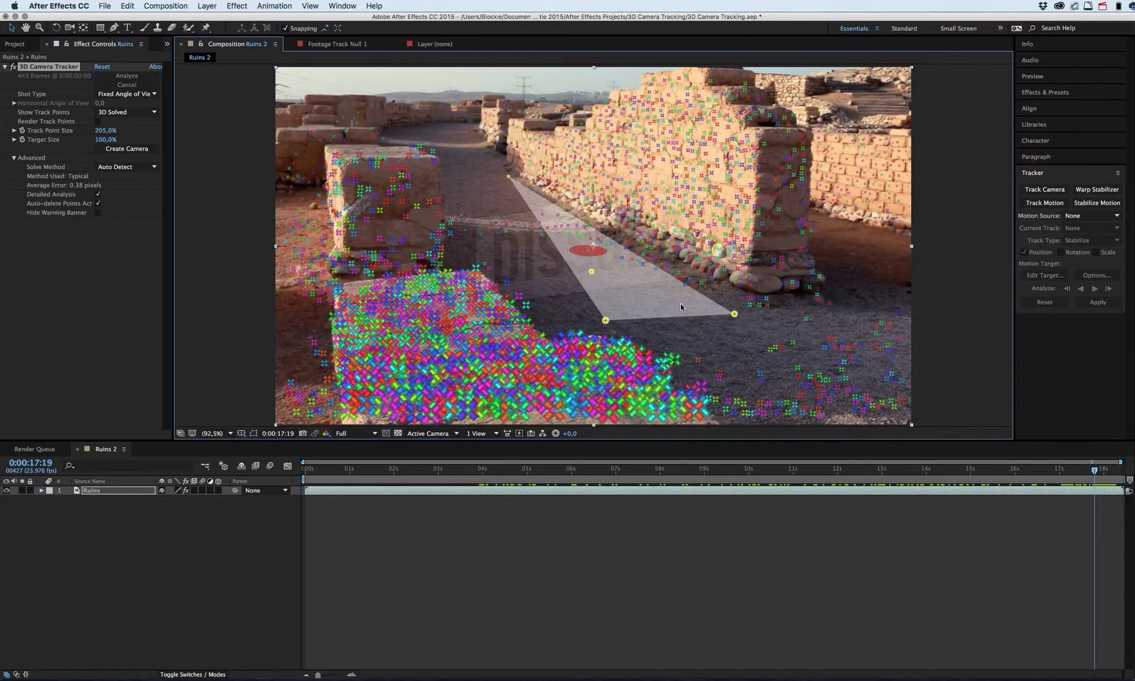
Step: Move the target to the nearer end of the selected ground plane and set its Target Size to 1506%
drag(590, 256, 601, 290)
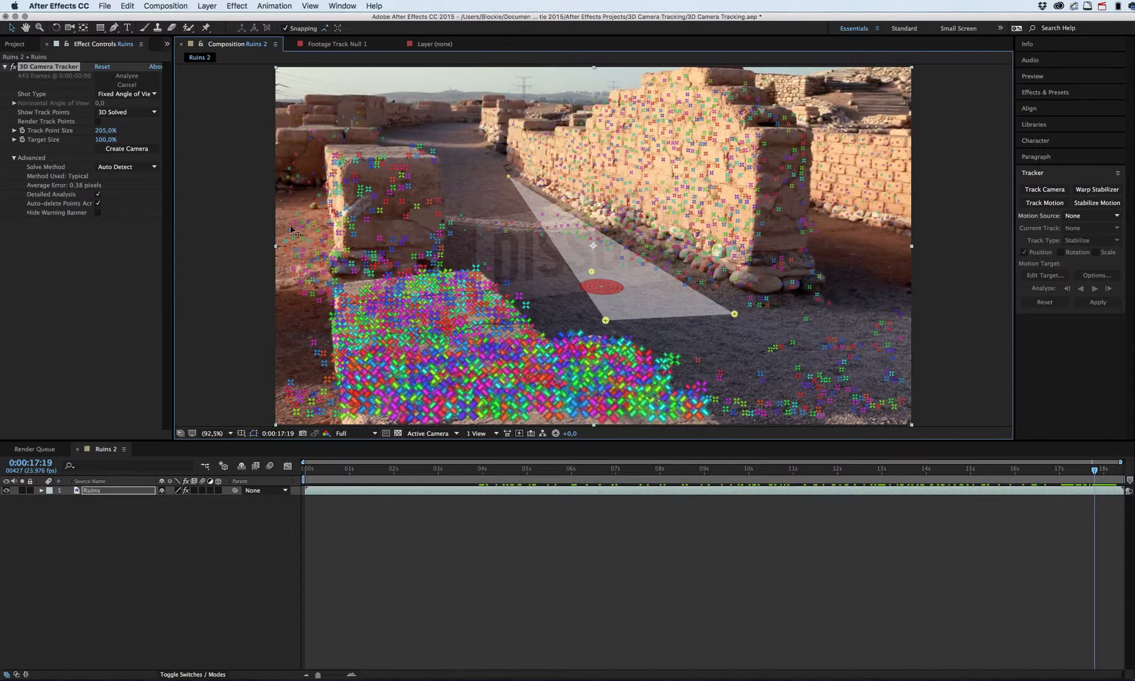
drag(107, 140, 927, 228)
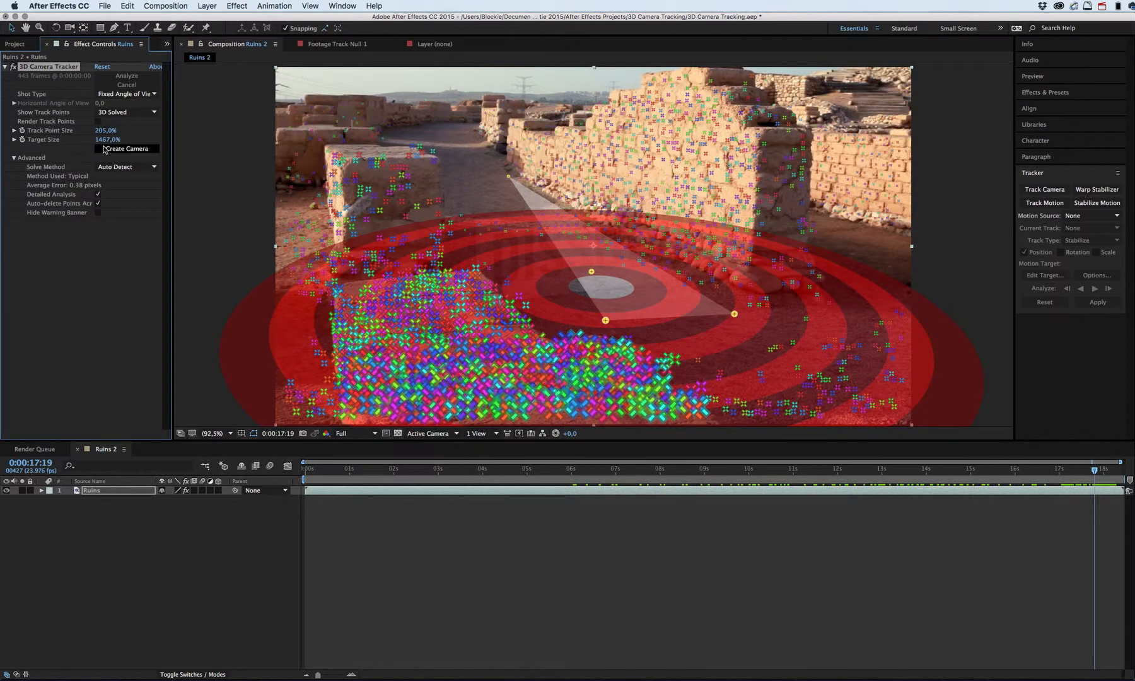
drag(119, 139, 124, 140)
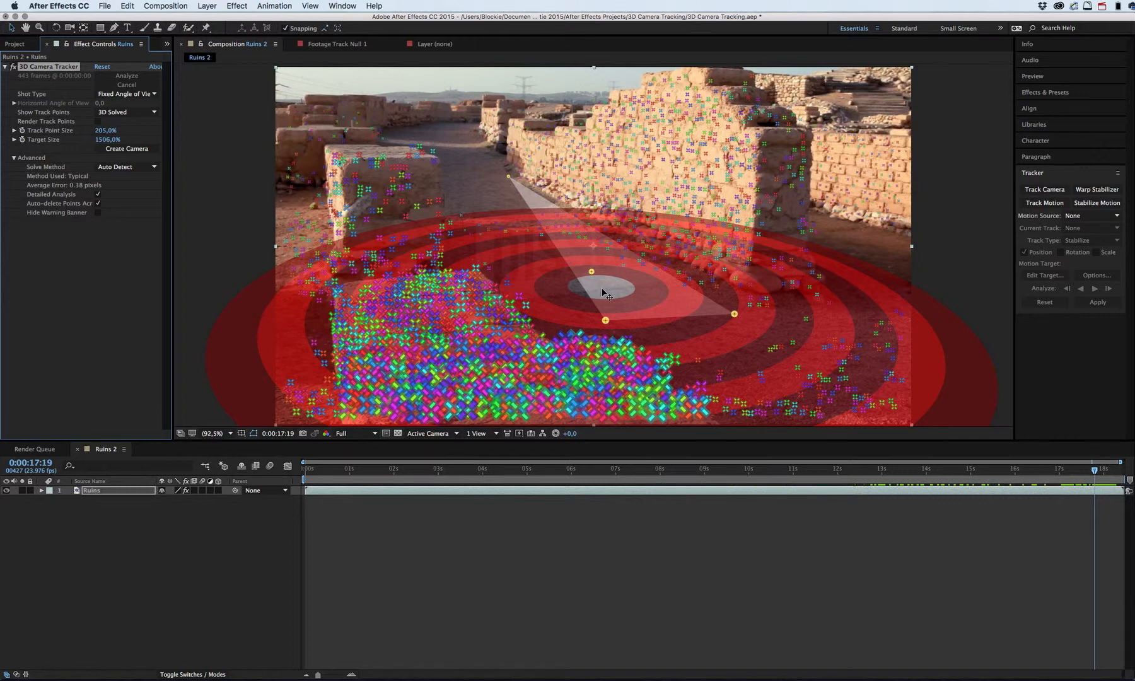
Step: Set the ground plane and origin from the selected points, and create a solid and camera at the target
right_click(603, 292)
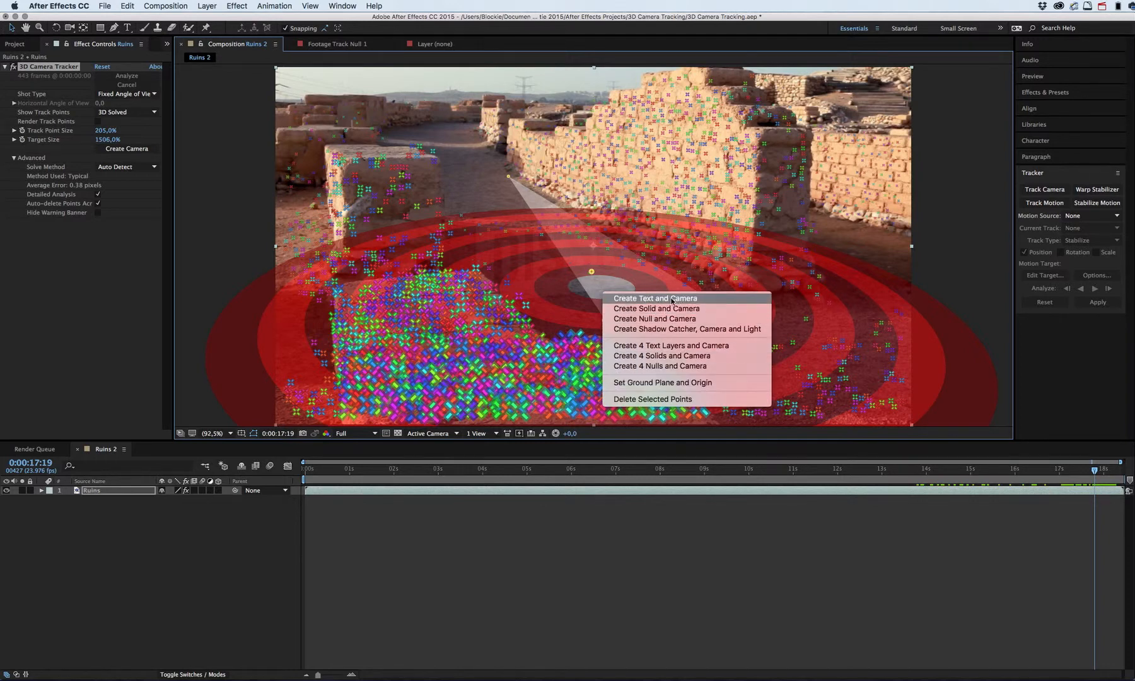
click(690, 384)
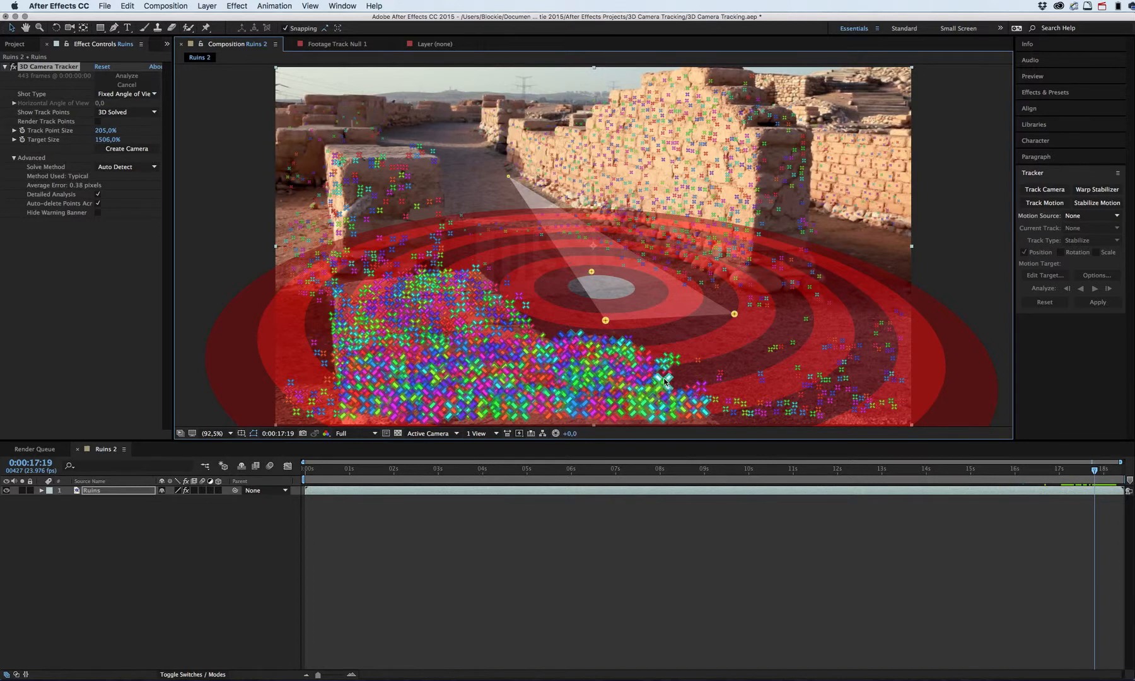
right_click(602, 289)
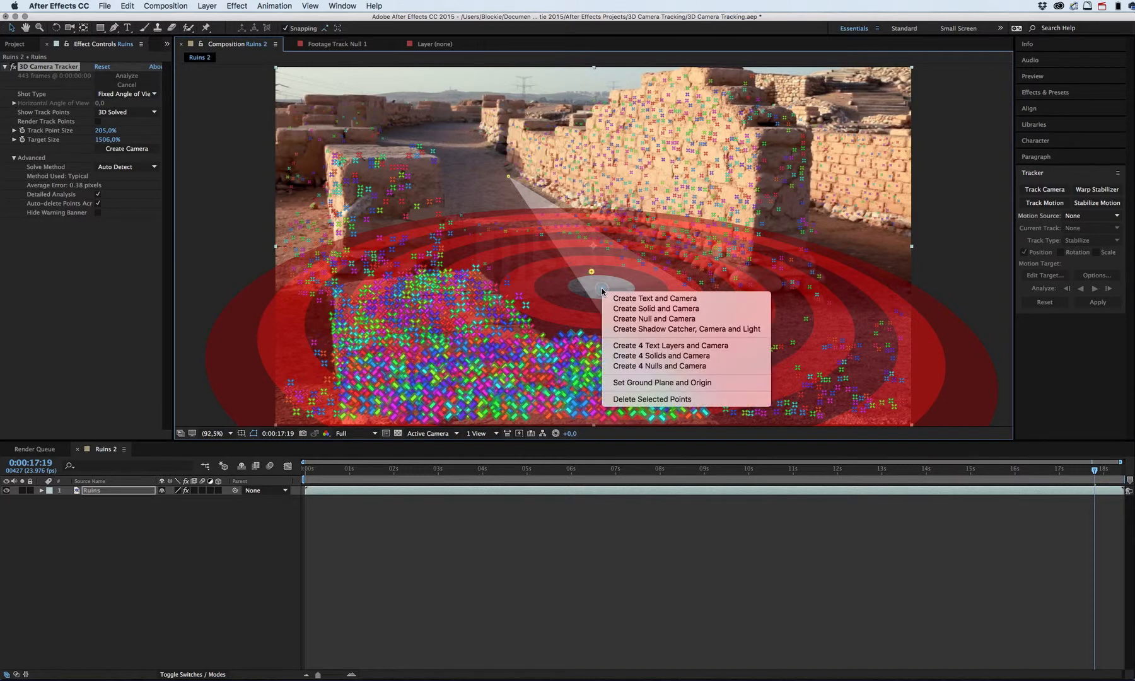
click(650, 308)
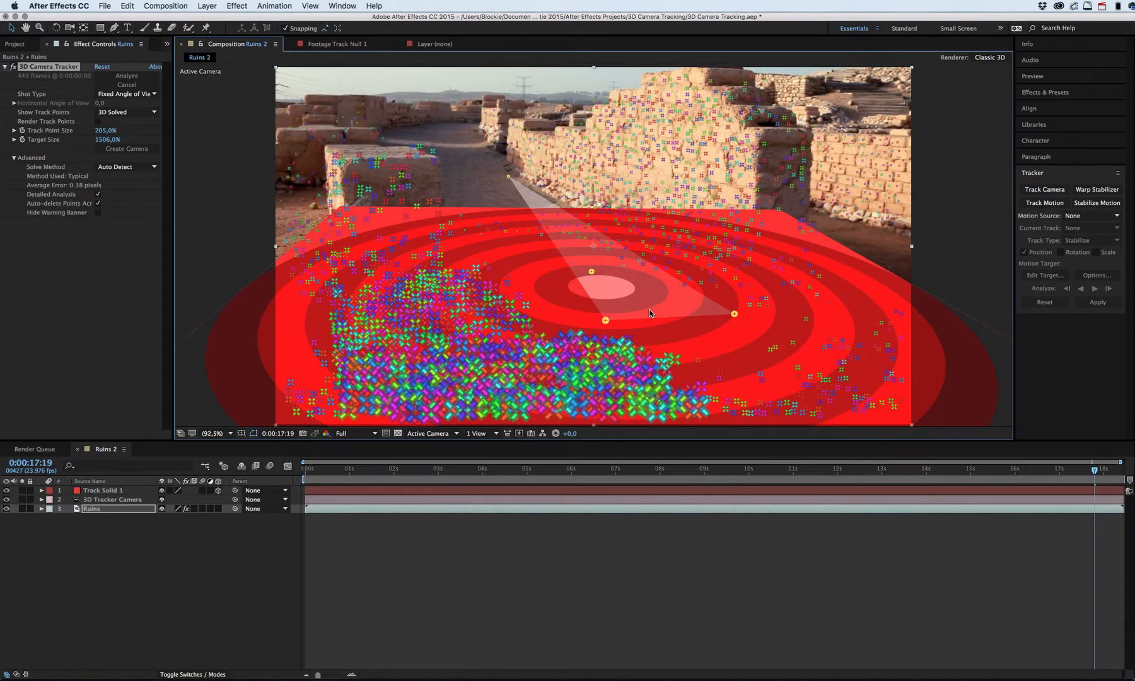
Step: Select the 3D Tracker Camera layer and scrub to 0:00:14:09 to check how the red solid follows the ground
click(227, 540)
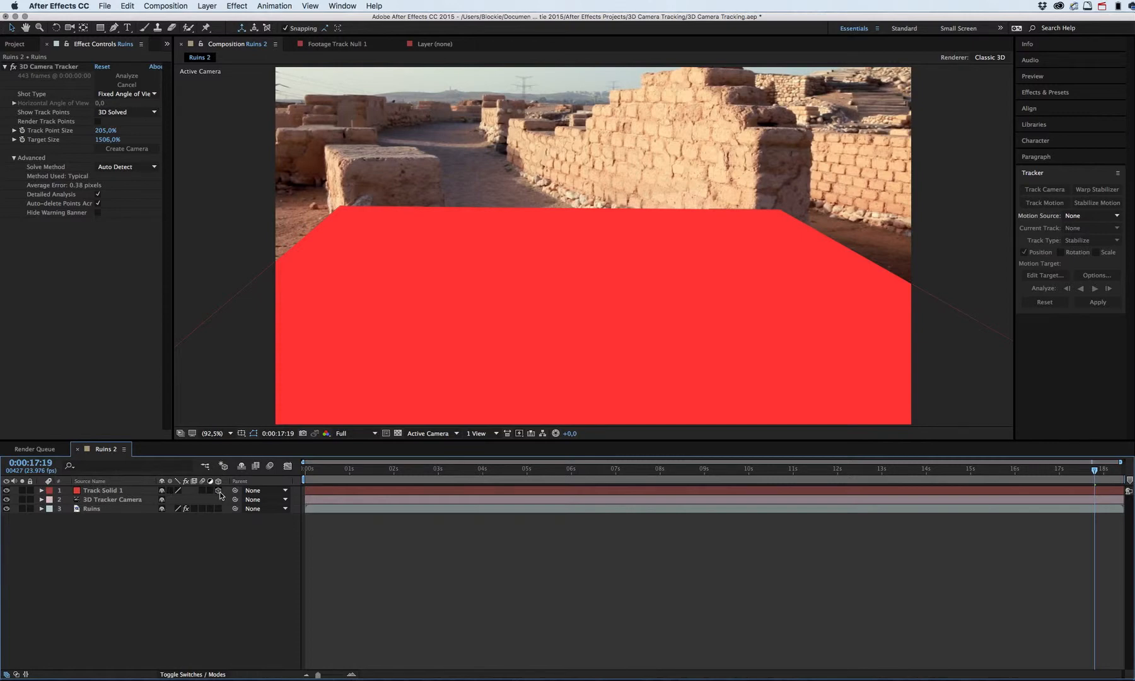
click(119, 500)
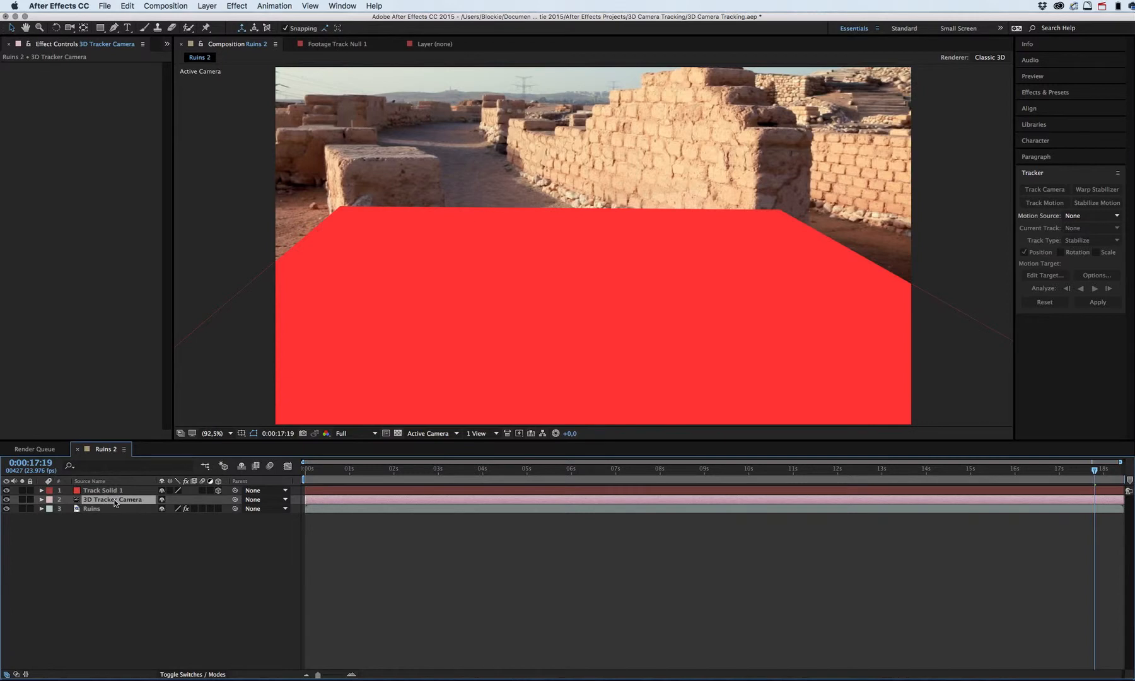
click(145, 539)
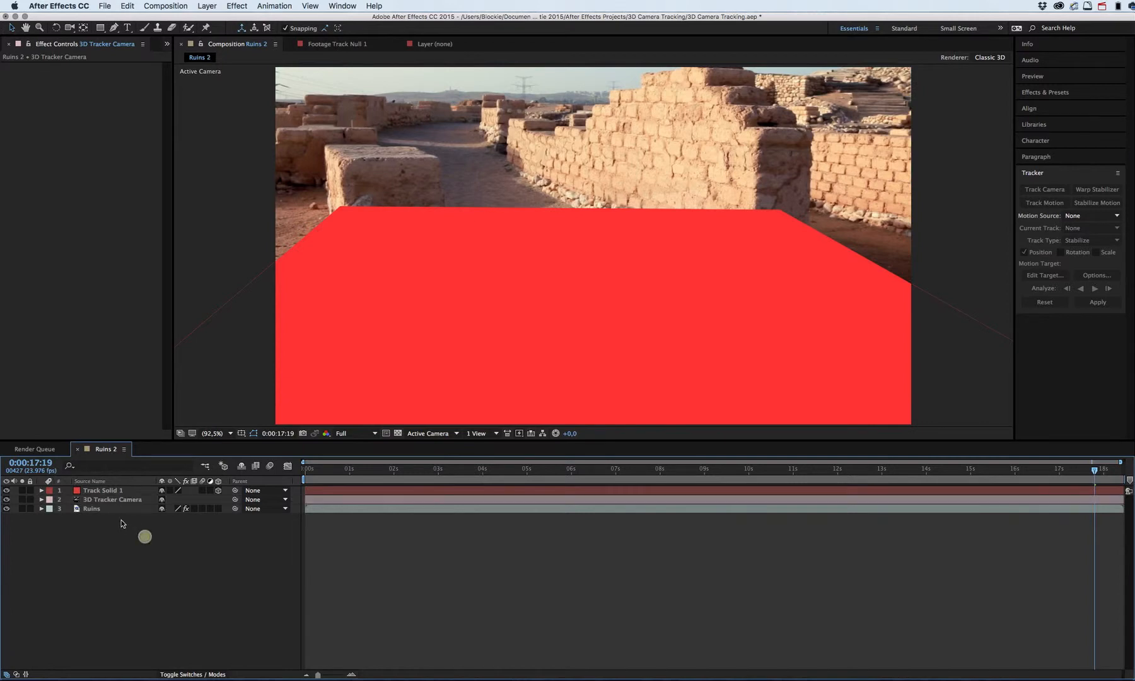
click(129, 500)
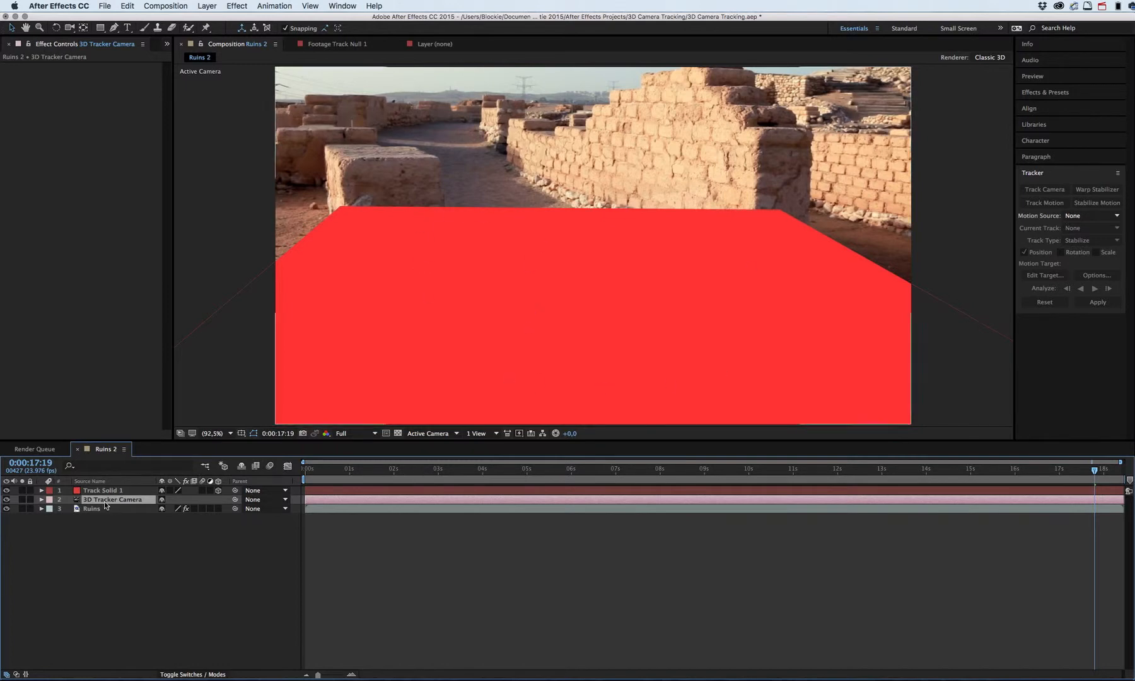
drag(828, 473, 942, 433)
Step: Find the Grid effect by searching for "grid" and apply it to Track Solid 1
click(1046, 93)
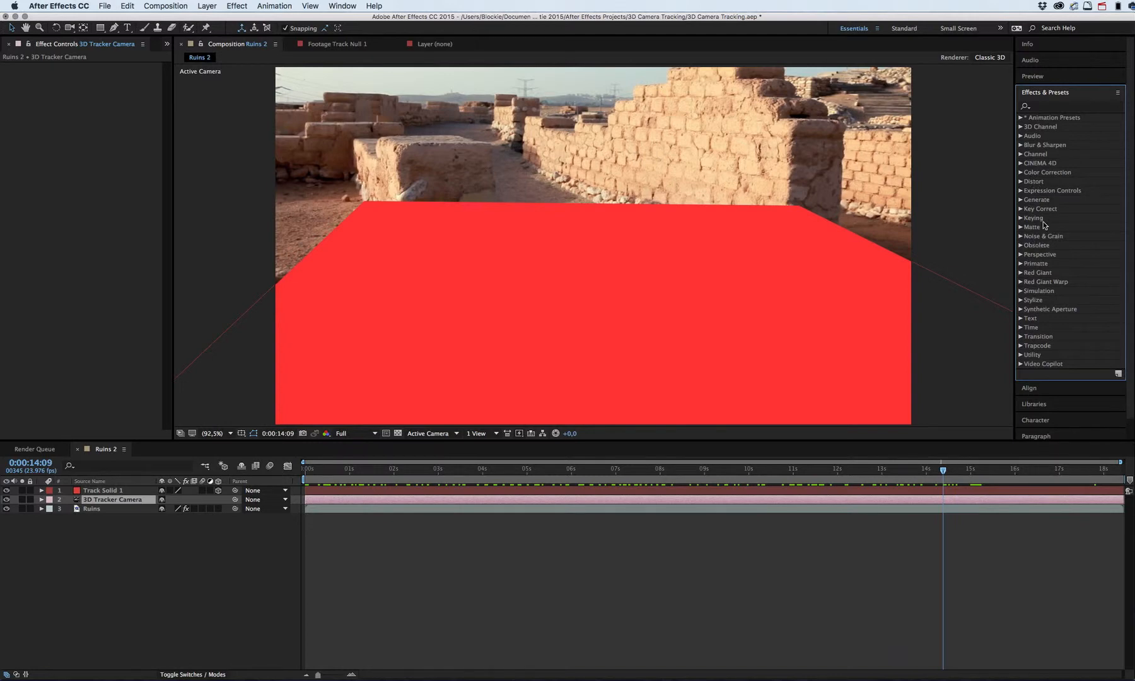
click(1054, 107)
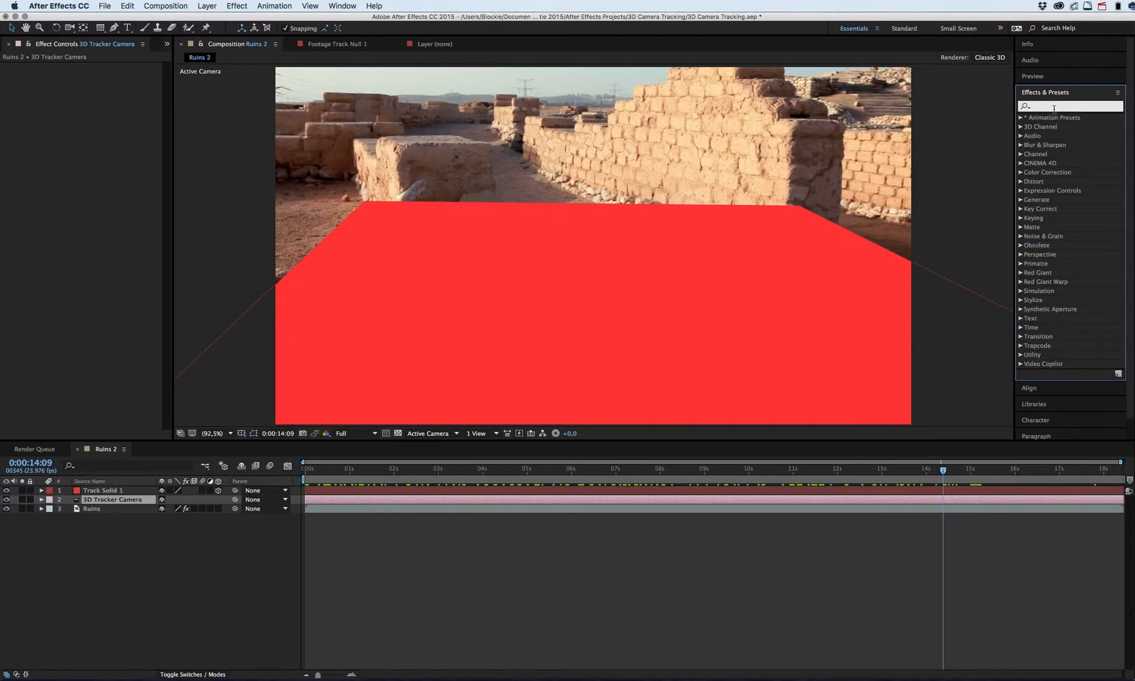
text(grid)
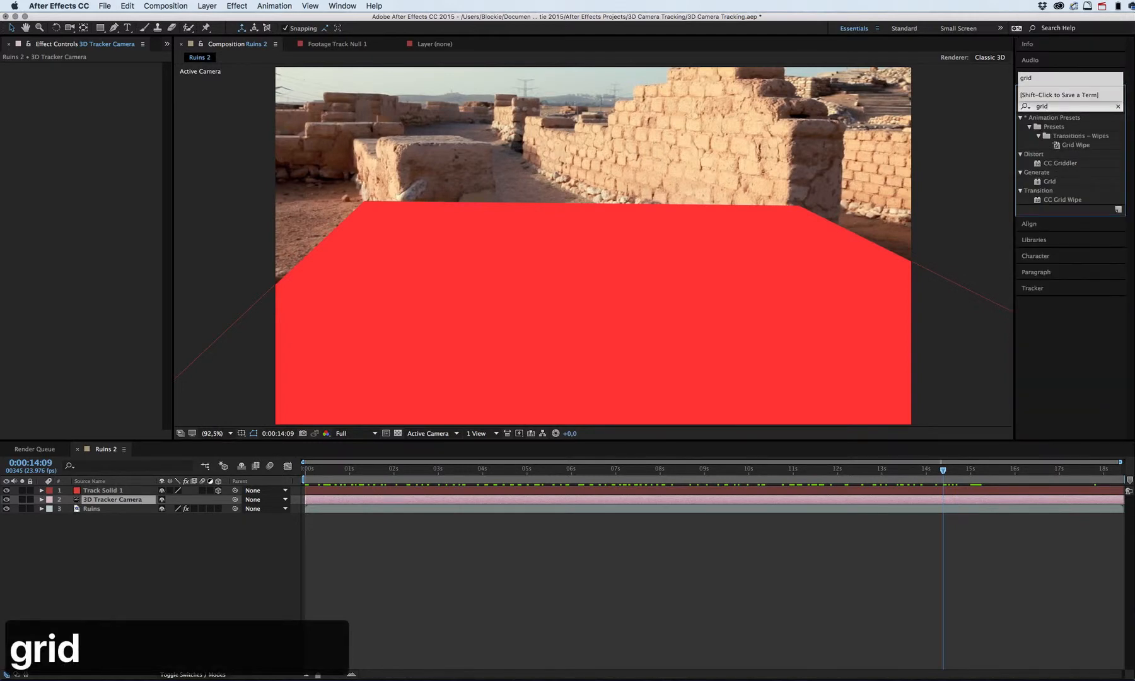
key(Return)
drag(1049, 182, 589, 271)
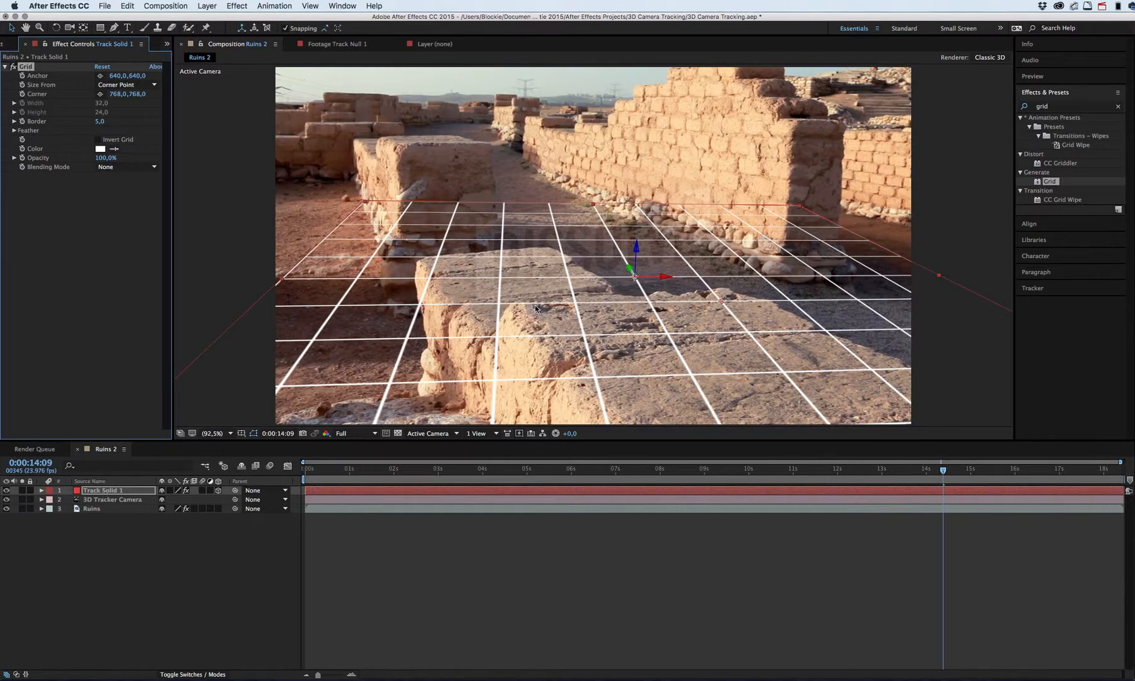
Step: Set the Grid's corner to 759,2, 765,2 and its border to 6,0, and check the grid's tracking up to 0:00:18:10
drag(721, 302, 753, 326)
drag(99, 121, 101, 122)
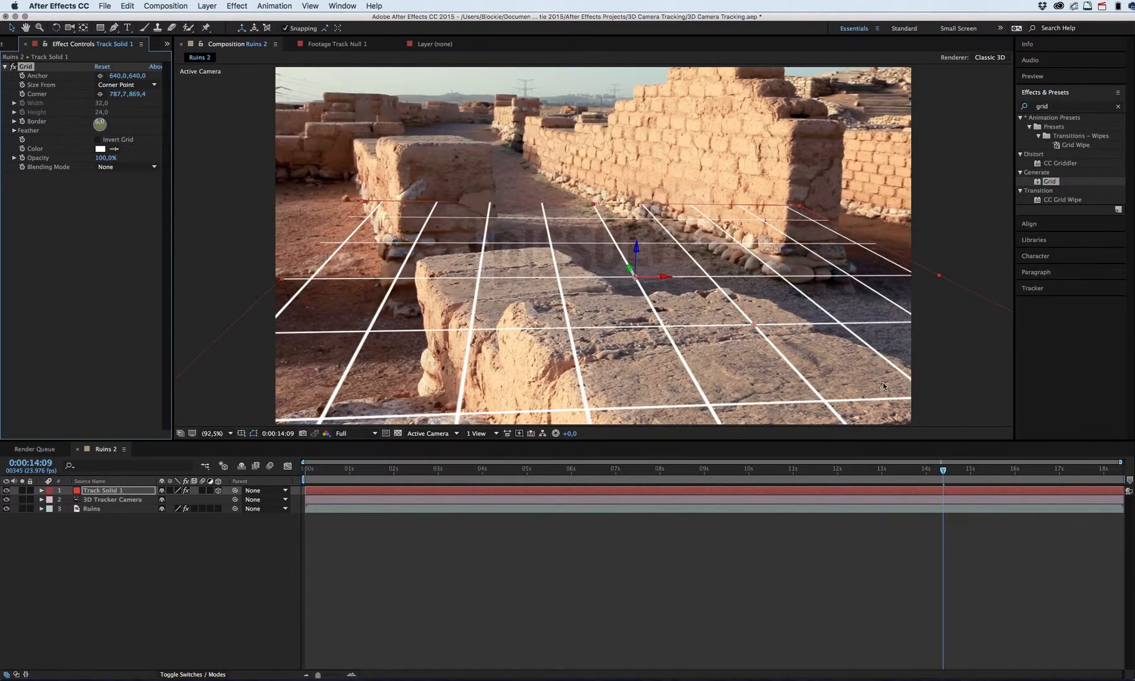
drag(749, 328, 715, 301)
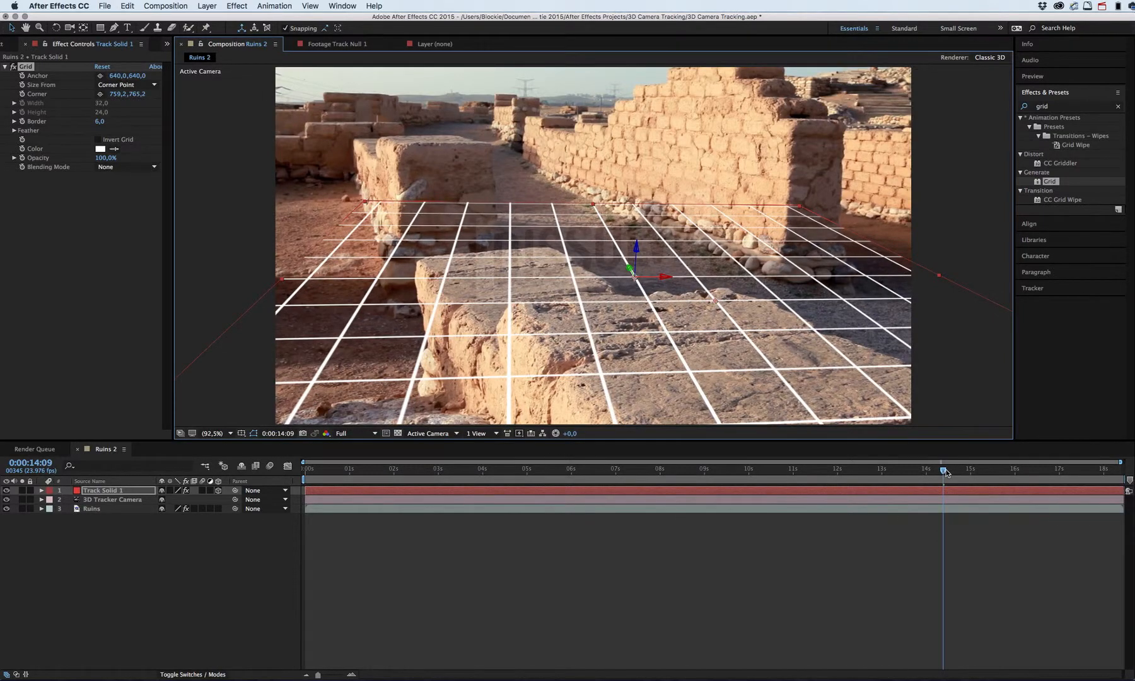
drag(945, 472, 1128, 477)
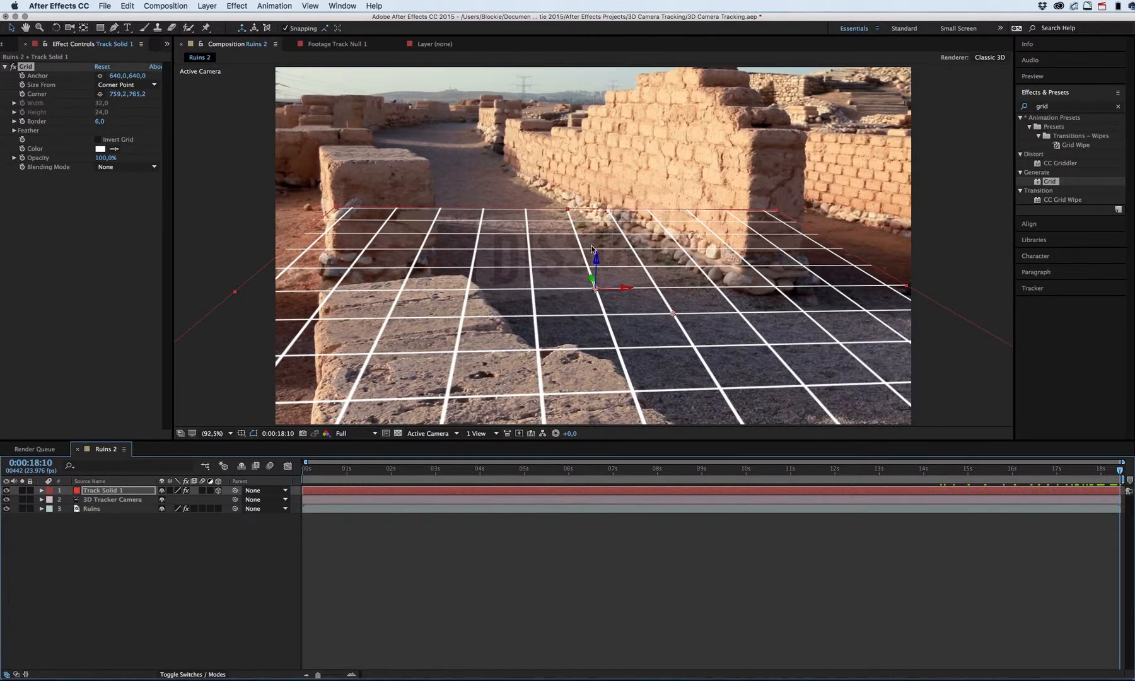
Step: Rotate Track Solid 1 about its Z axis so the grid turns diagonally across the ground, and deselect the layer
key(w)
drag(596, 259, 608, 259)
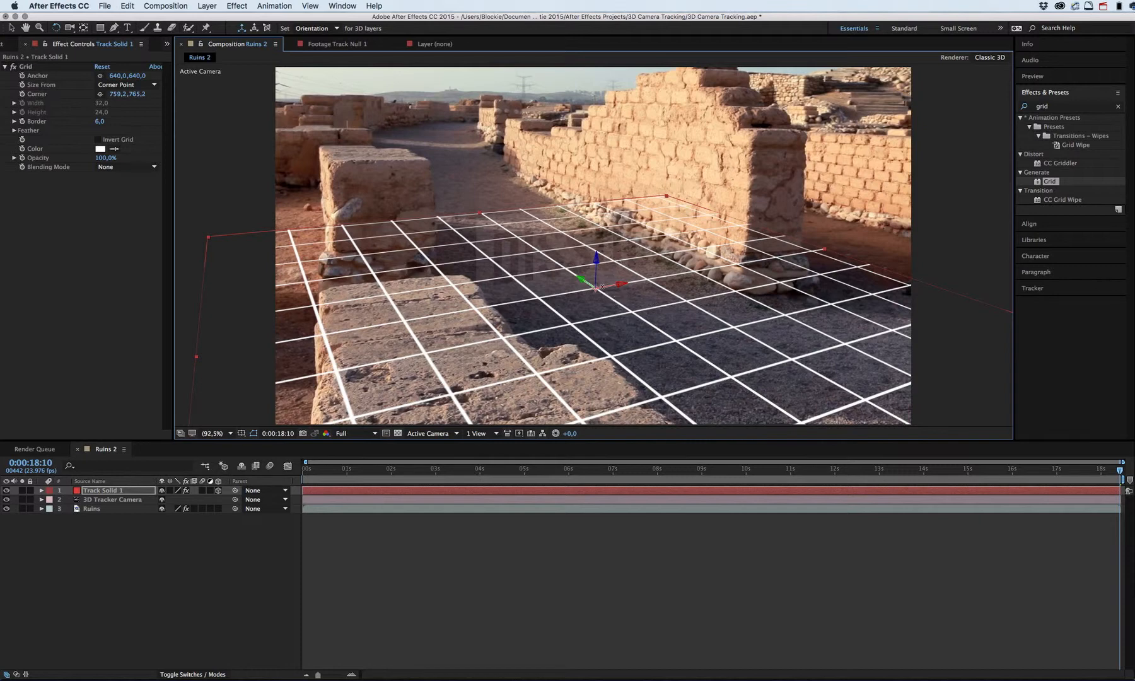
click(261, 567)
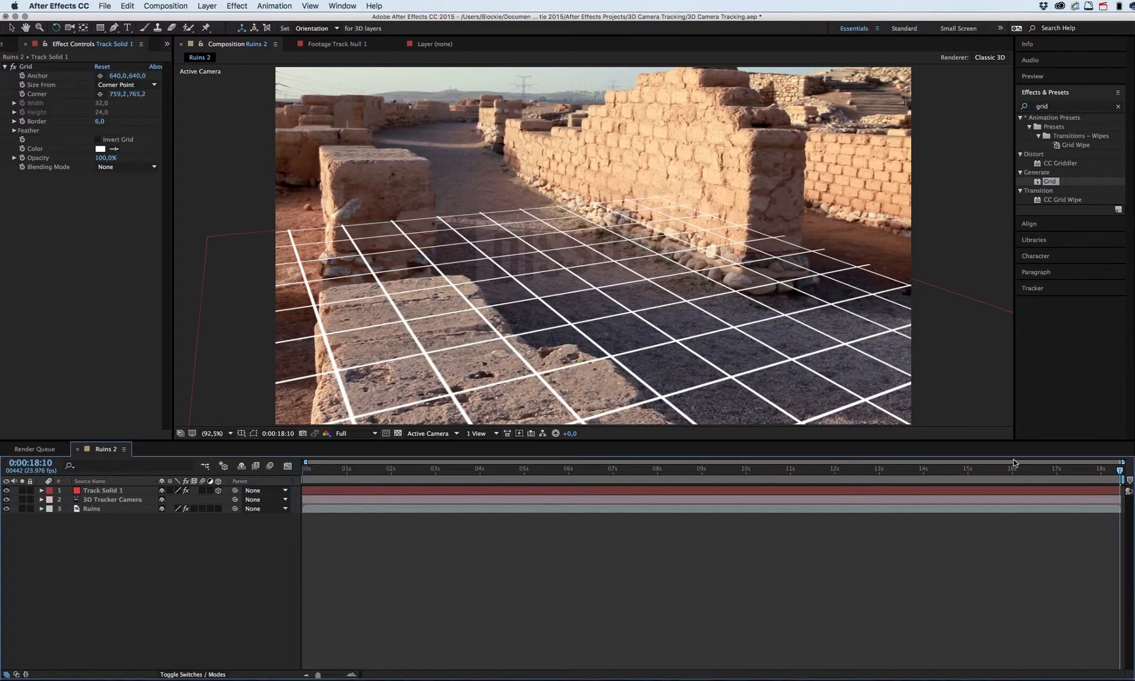
Step: Scrub back and forth between 0:00:15:14 and 0:00:04:02, ending at 0:00:14:04, to check how the rotated grid sticks to the ground
drag(1119, 473, 995, 469)
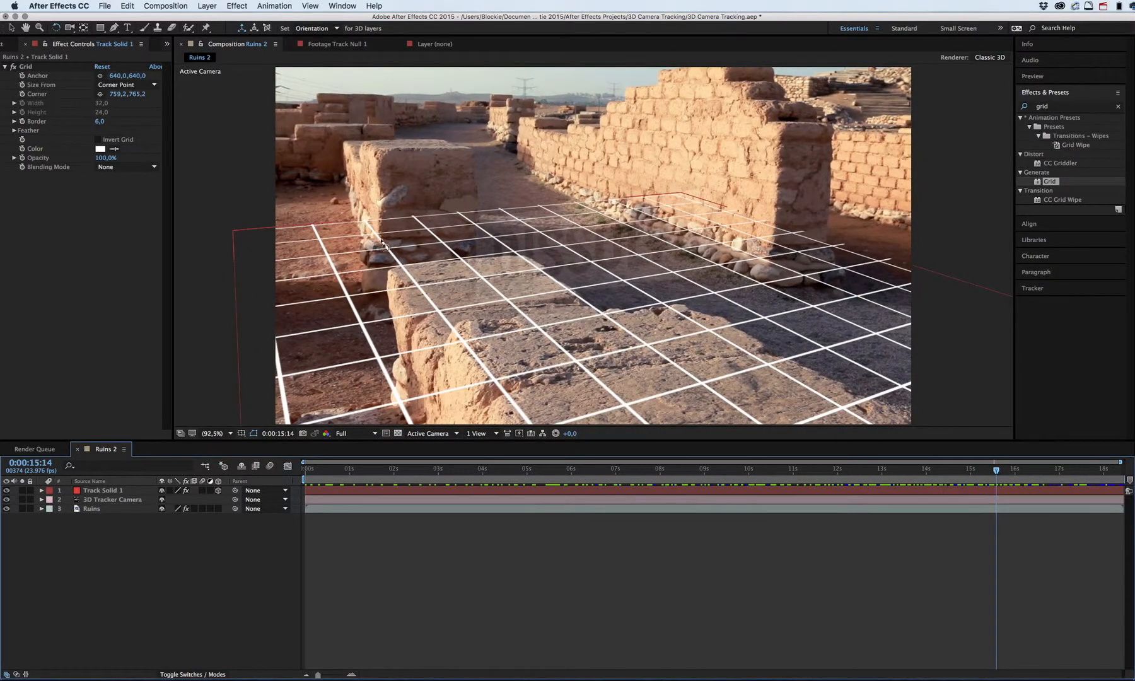
drag(995, 470, 831, 480)
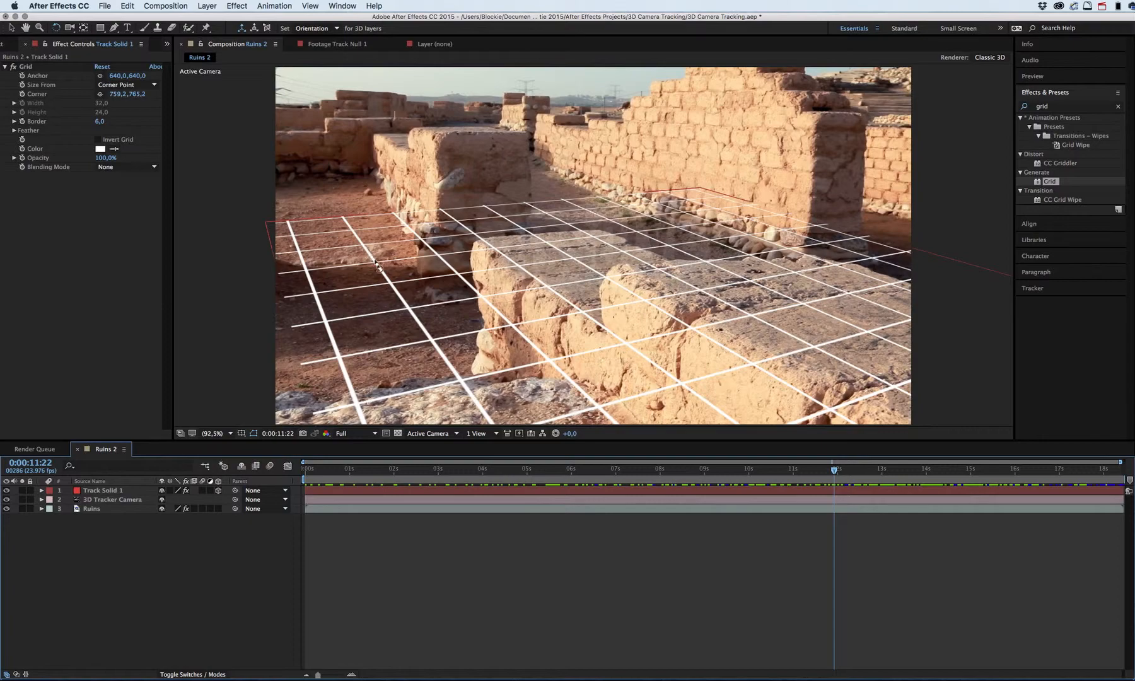
drag(834, 471, 859, 467)
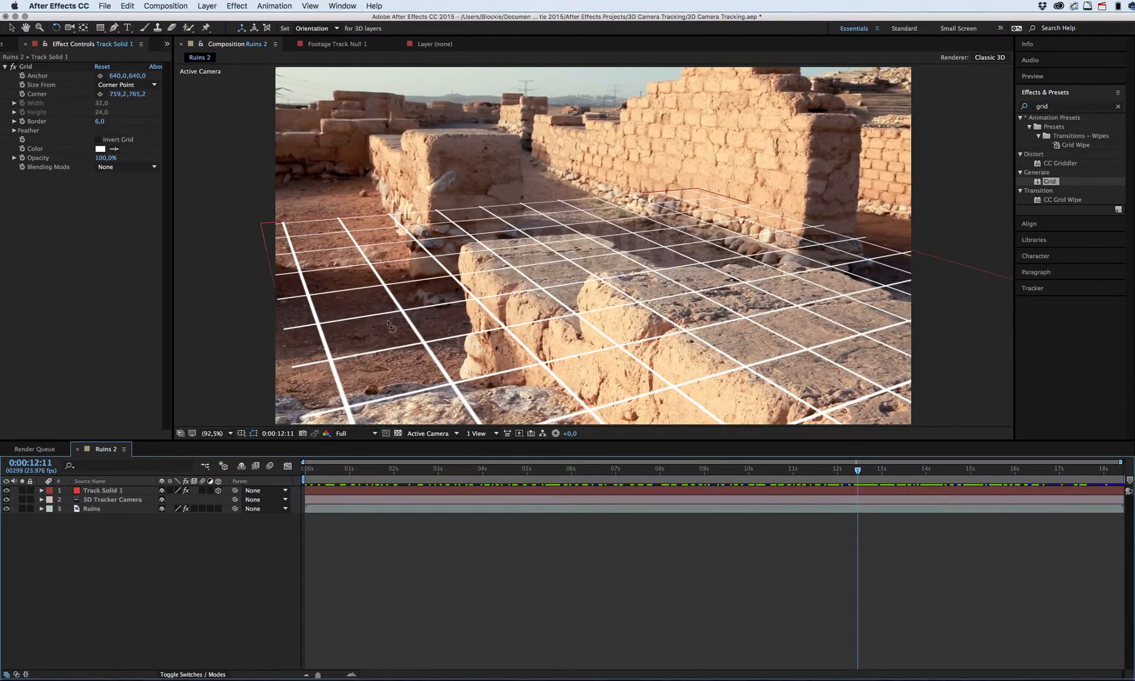
drag(858, 469, 486, 471)
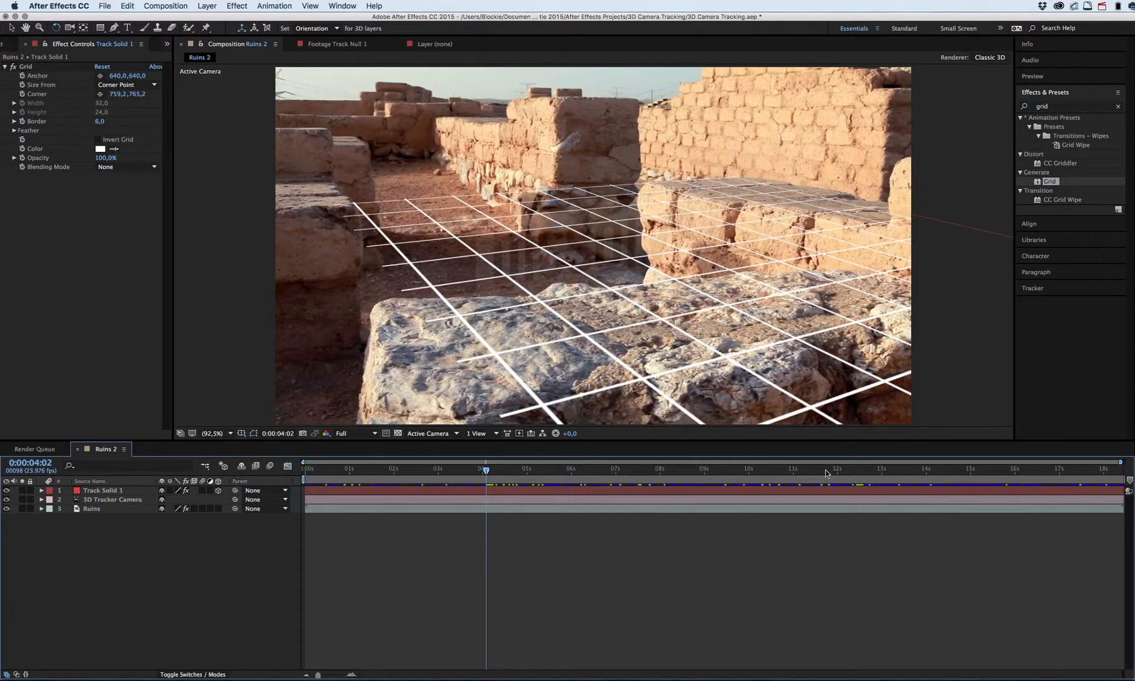
drag(507, 473, 934, 472)
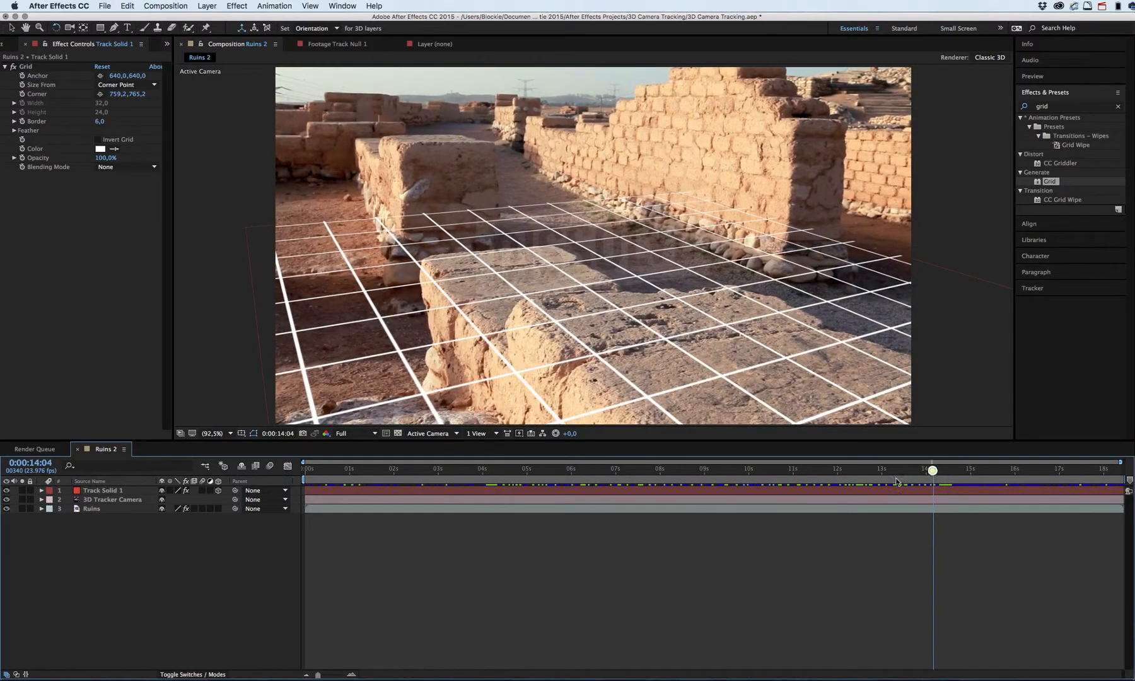
Step: Switch the composition to the Top view and frame the whole grid together with the tracker camera
click(427, 434)
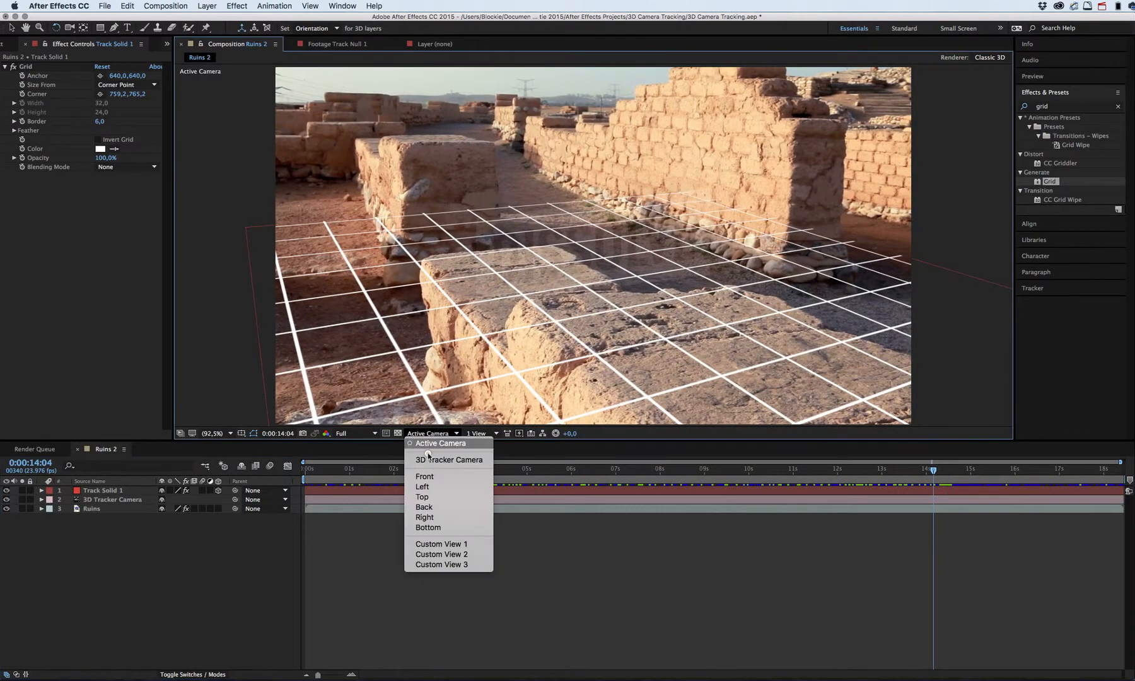
click(434, 498)
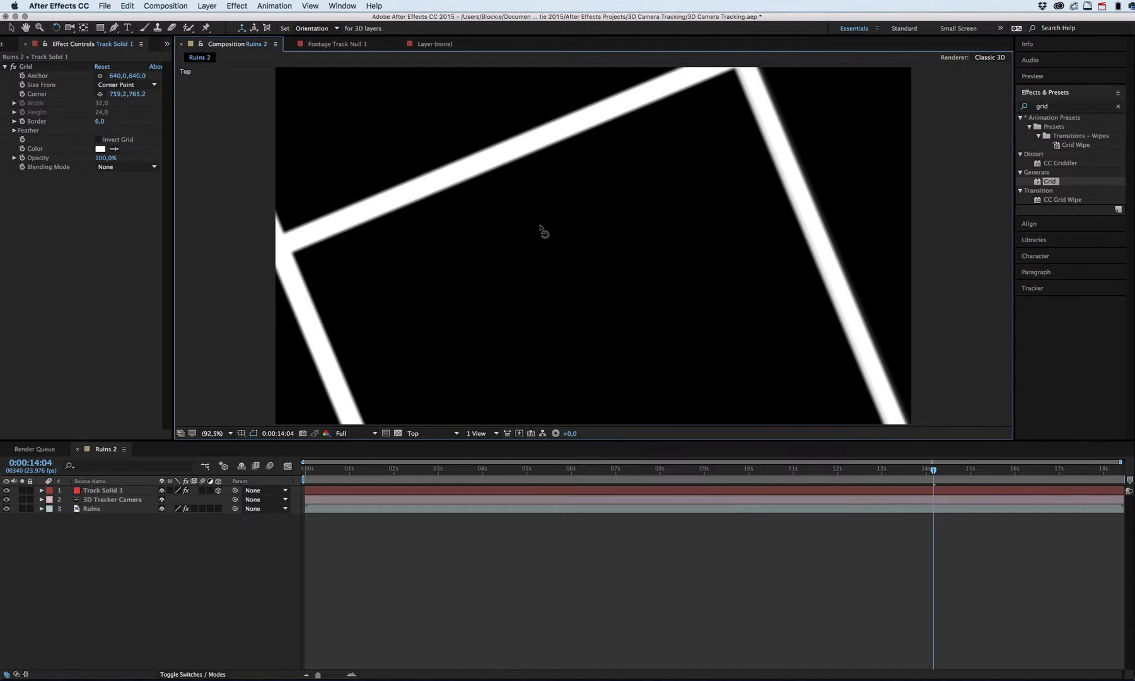
key(c)
key(c)
key(c)
key(c)
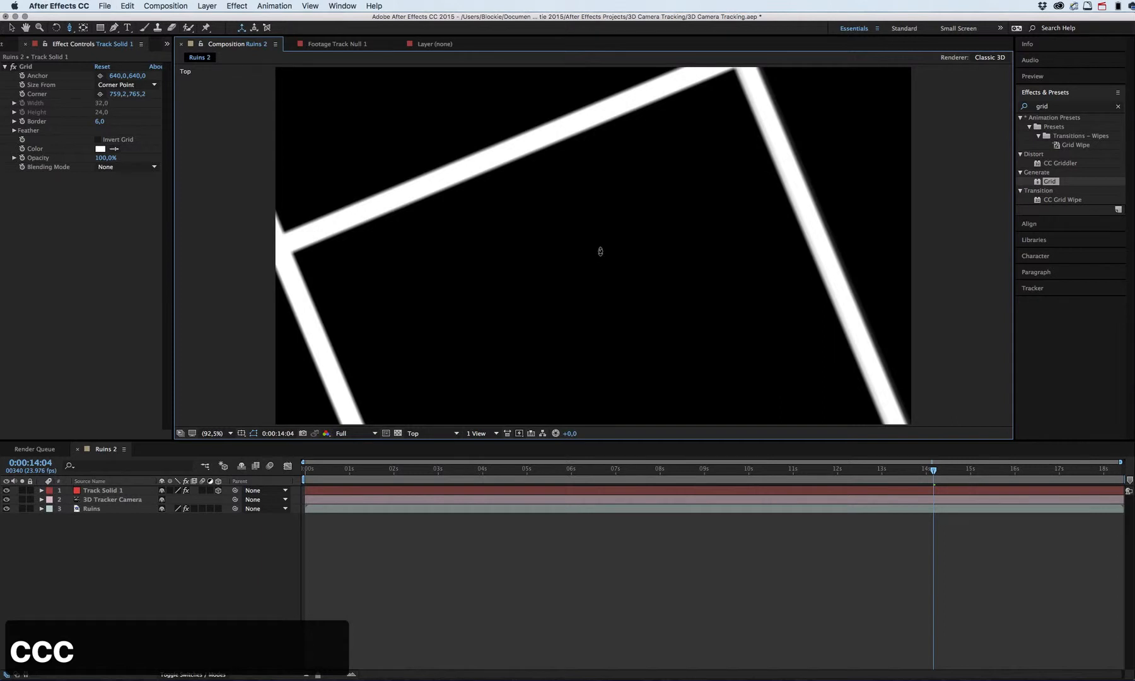
drag(603, 261, 602, 598)
drag(587, 182, 607, 601)
drag(580, 118, 628, 666)
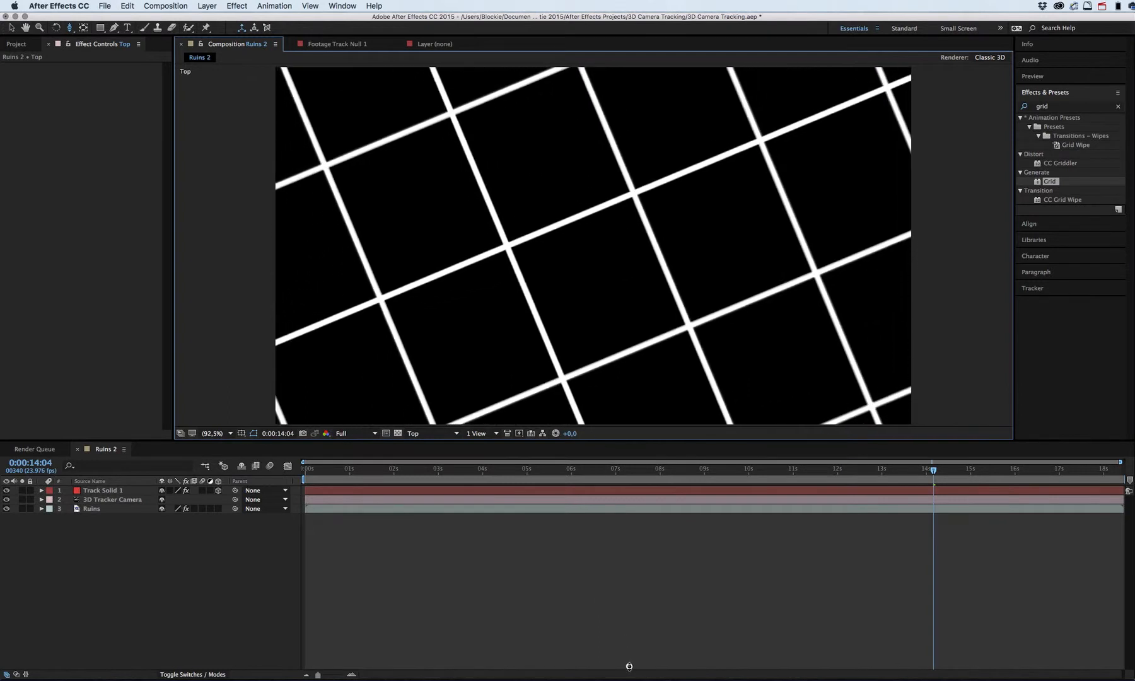
drag(573, 139, 600, 455)
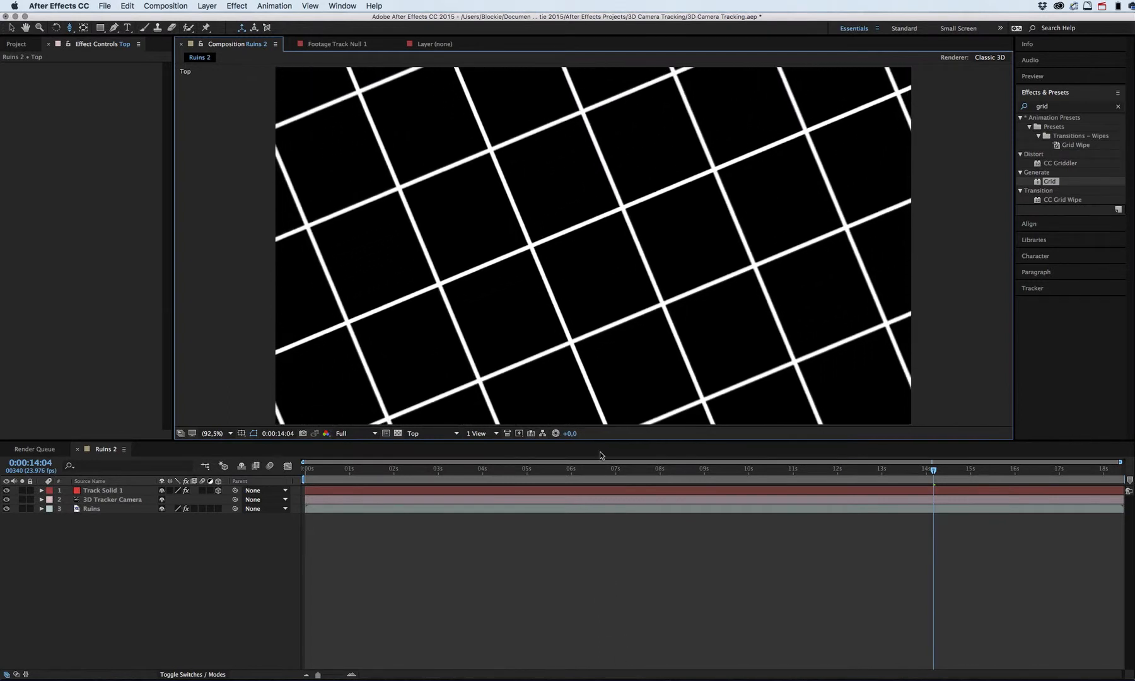
drag(570, 115, 597, 454)
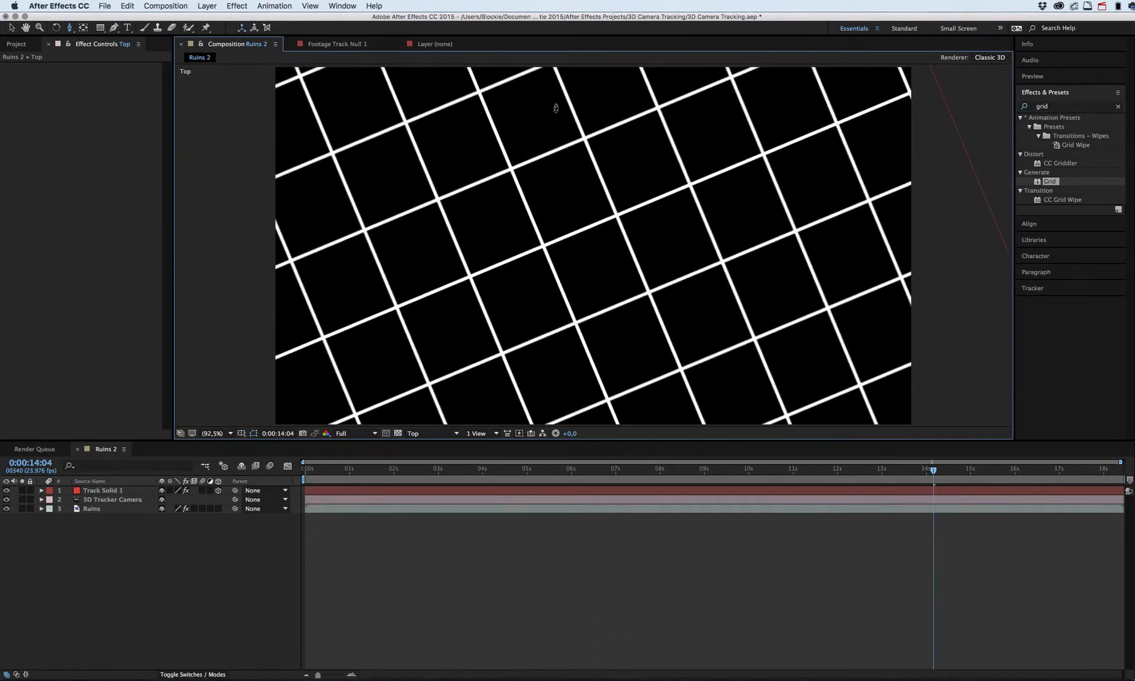
drag(555, 110, 600, 638)
drag(567, 167, 612, 627)
drag(559, 265, 595, 624)
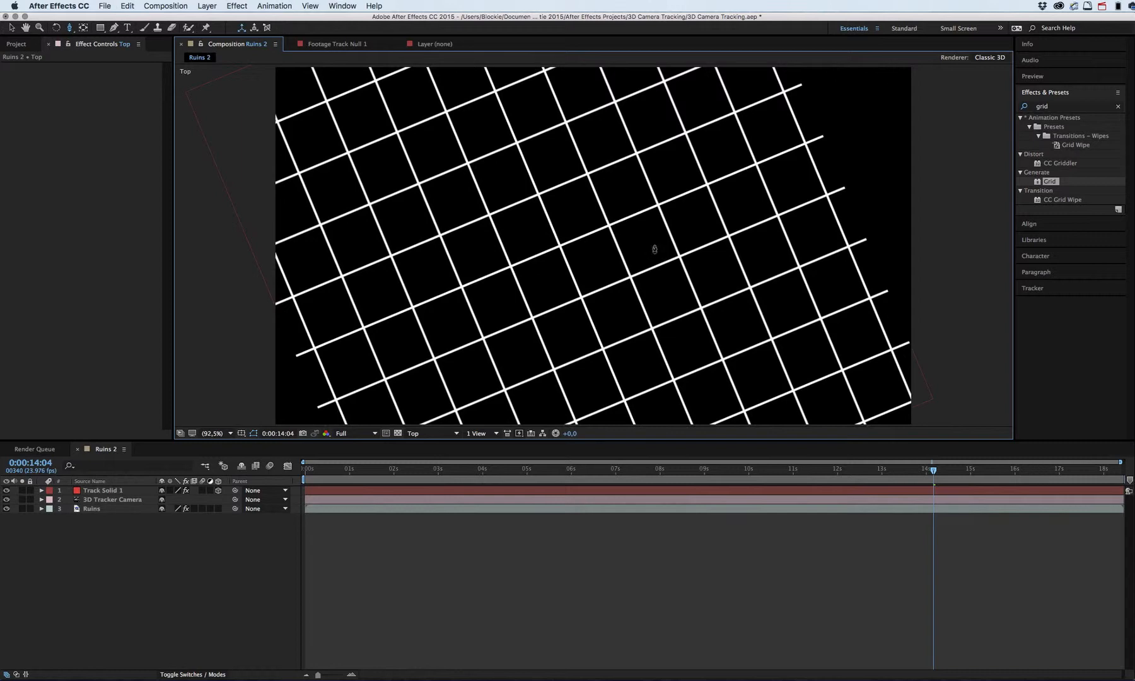
drag(554, 203, 599, 678)
drag(564, 231, 608, 667)
drag(562, 228, 602, 677)
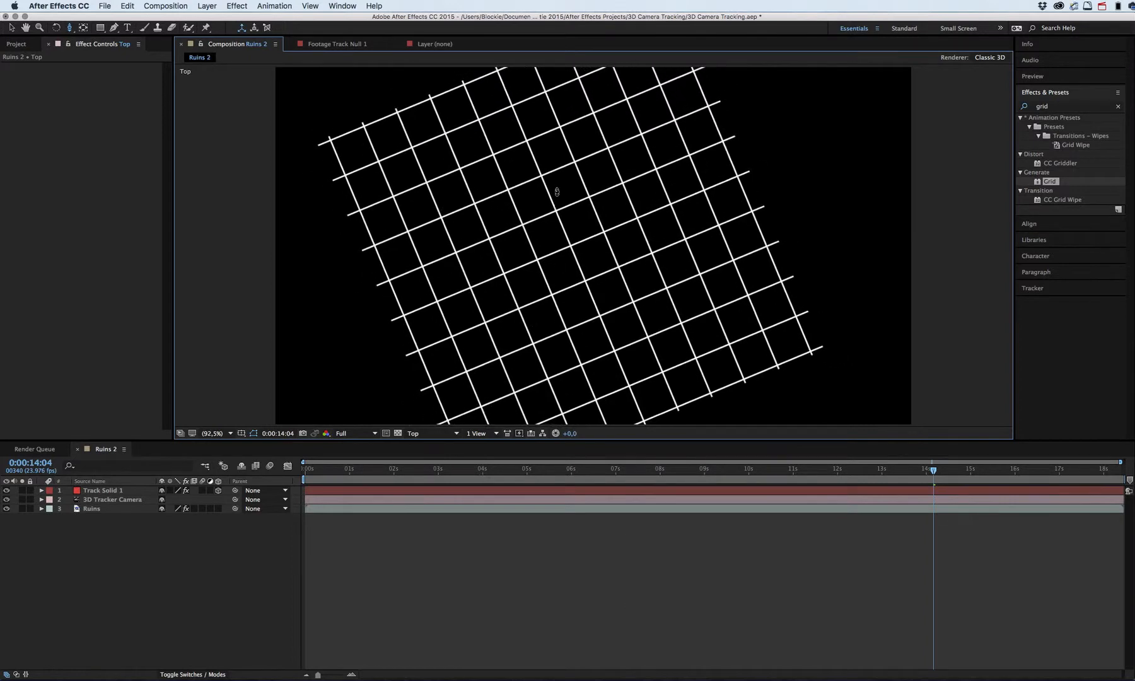
drag(552, 185, 604, 674)
drag(563, 170, 603, 668)
drag(563, 189, 604, 668)
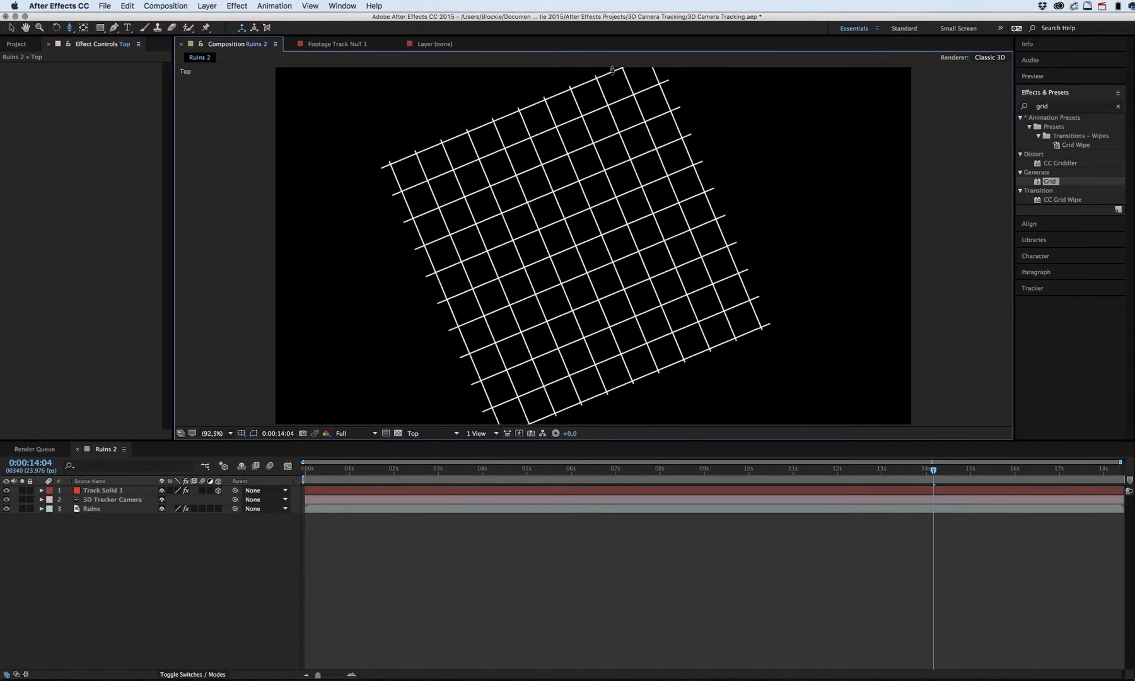
drag(587, 124, 629, 595)
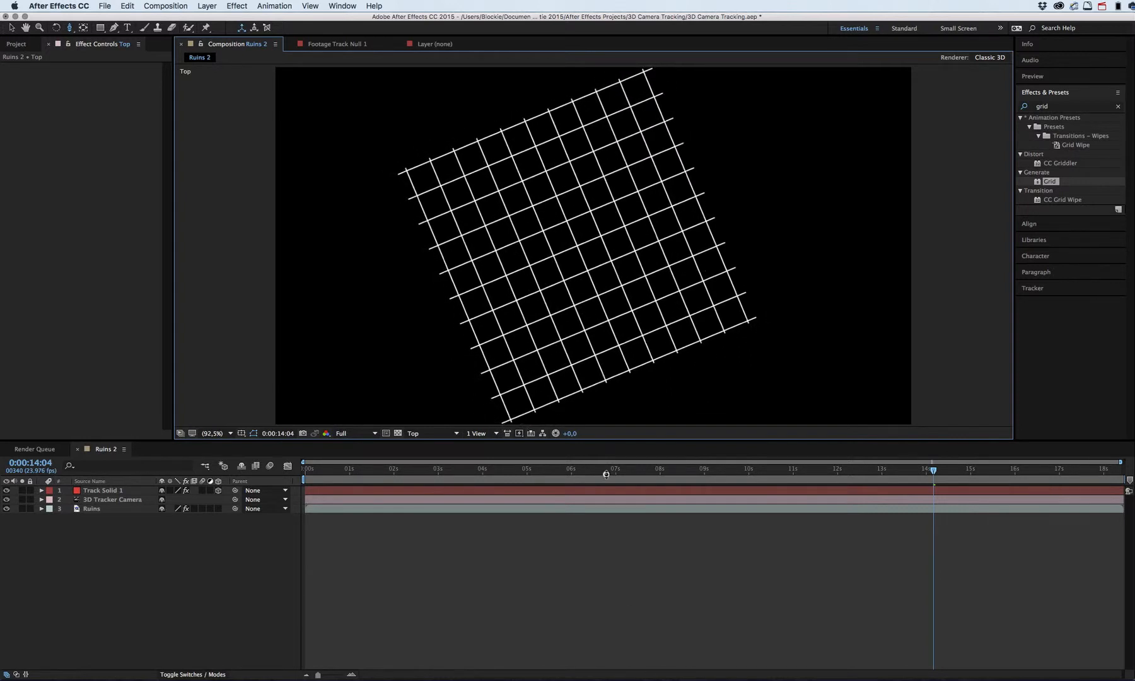
drag(605, 475, 584, 640)
drag(564, 131, 564, 372)
drag(547, 114, 589, 674)
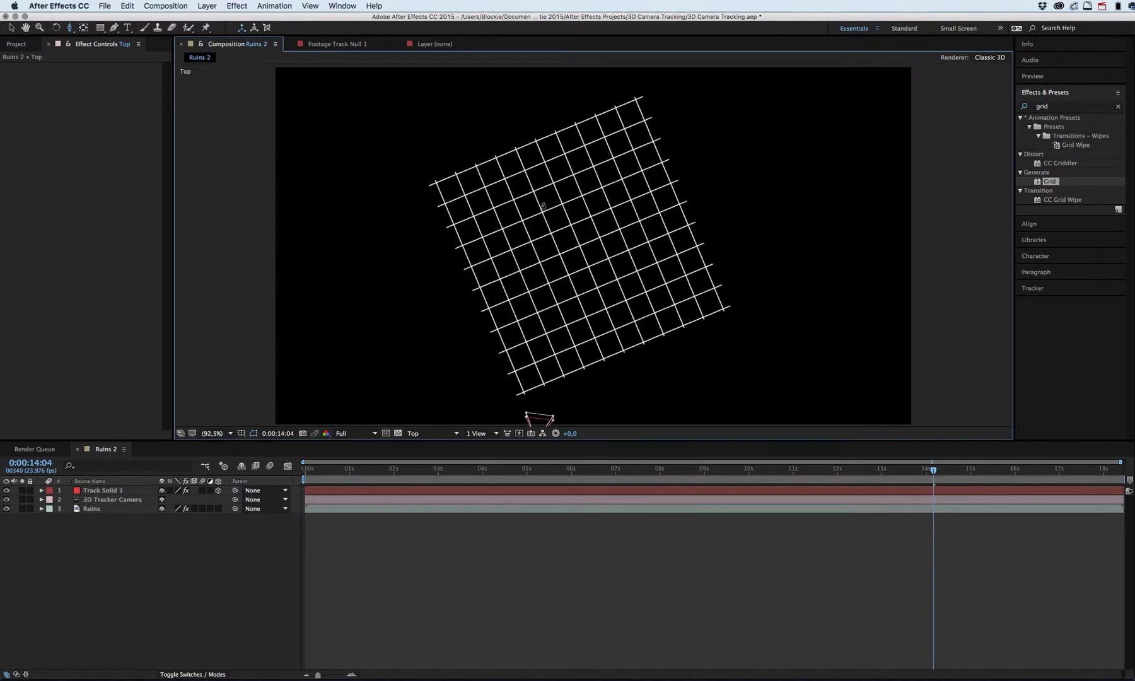
drag(571, 136, 609, 680)
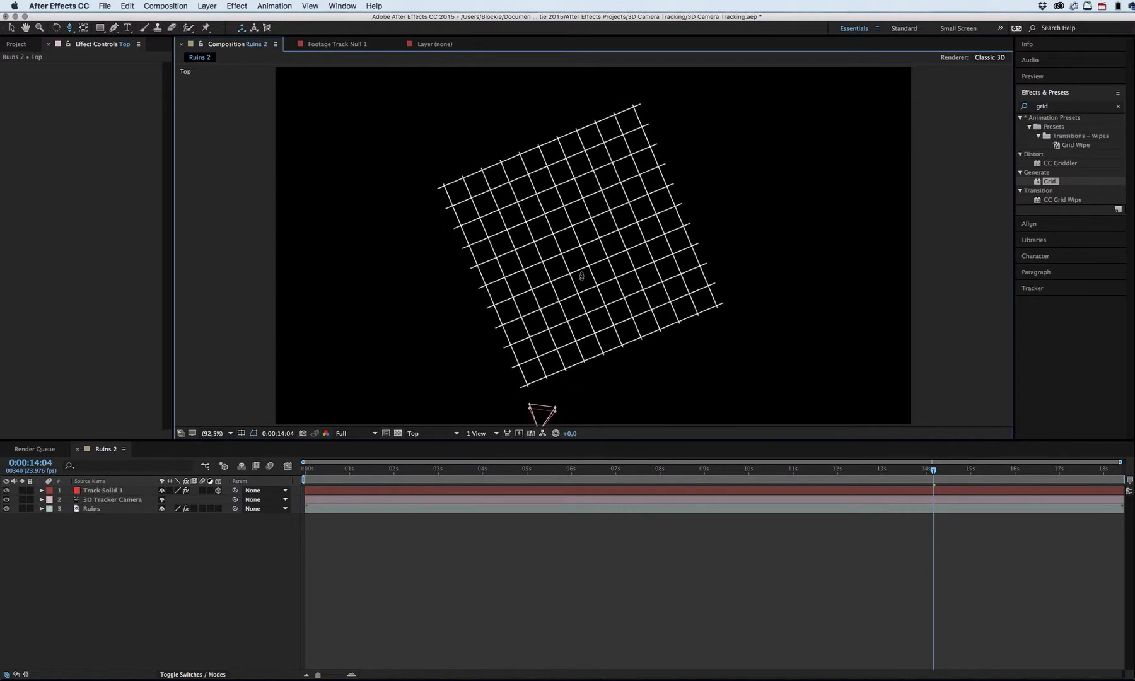
drag(585, 288, 591, 258)
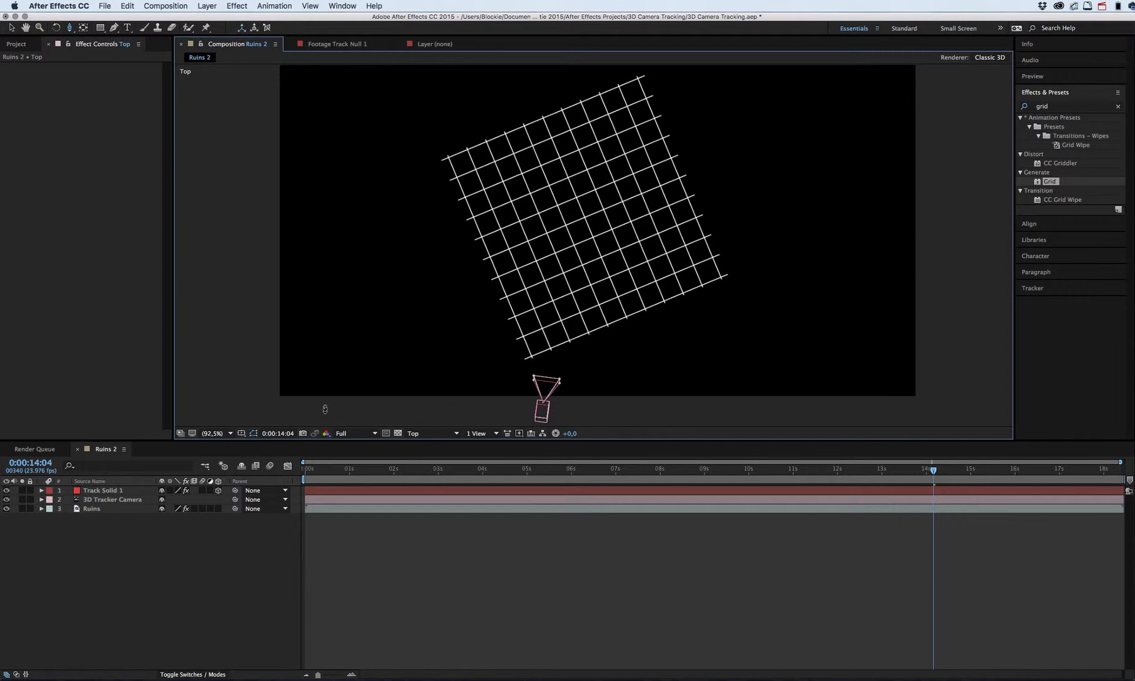
Step: Set the composition magnification to 50% for more space around the grid and camera
click(230, 433)
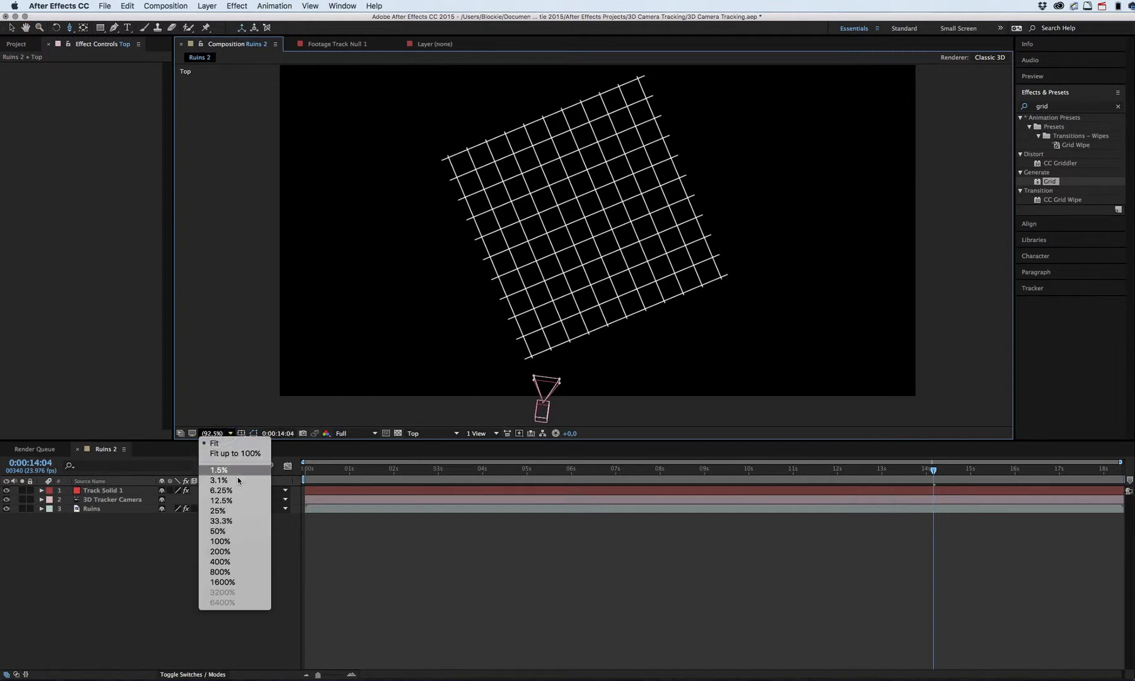
click(233, 531)
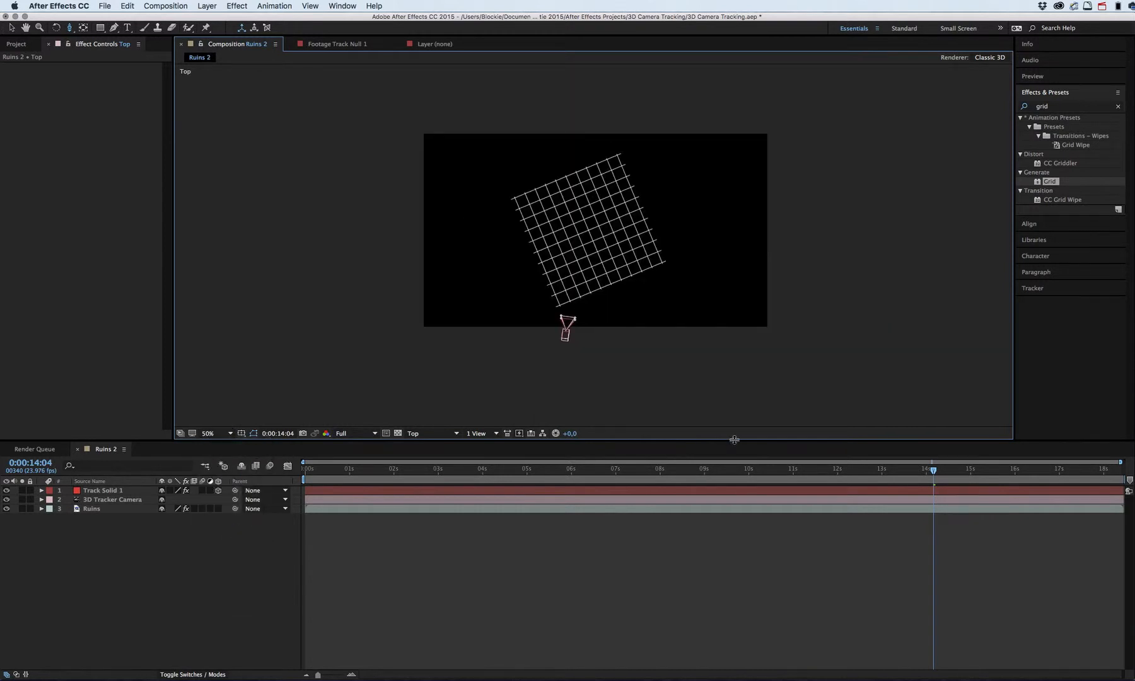
key(/)
key(comma)
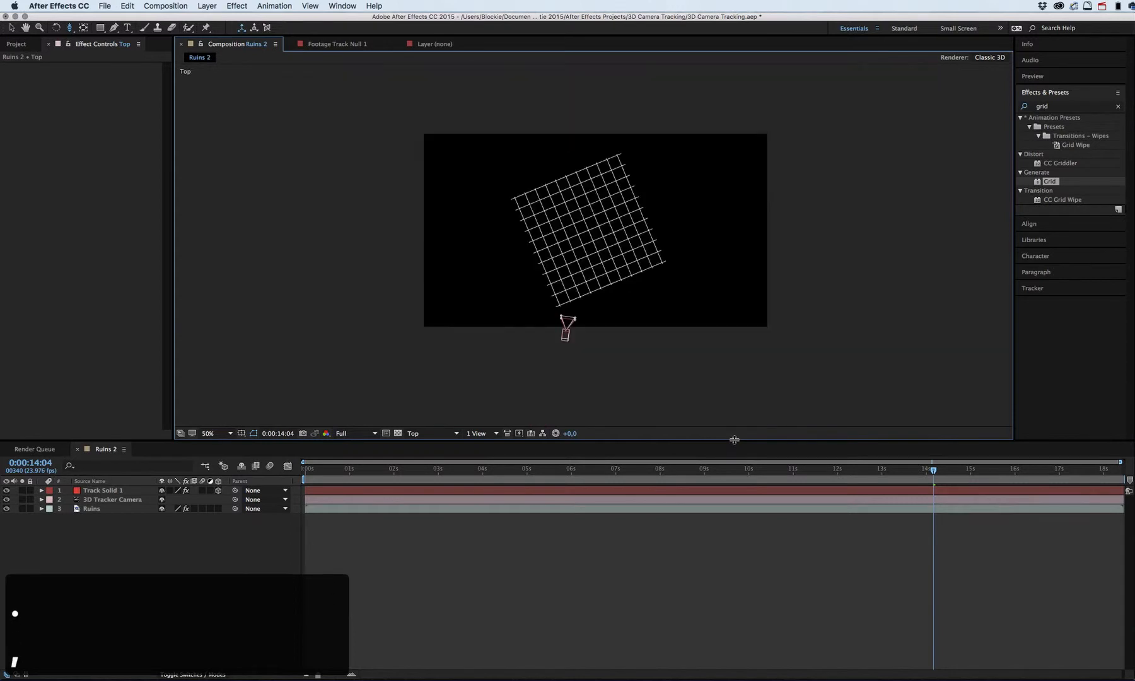
key(comma)
key(period)
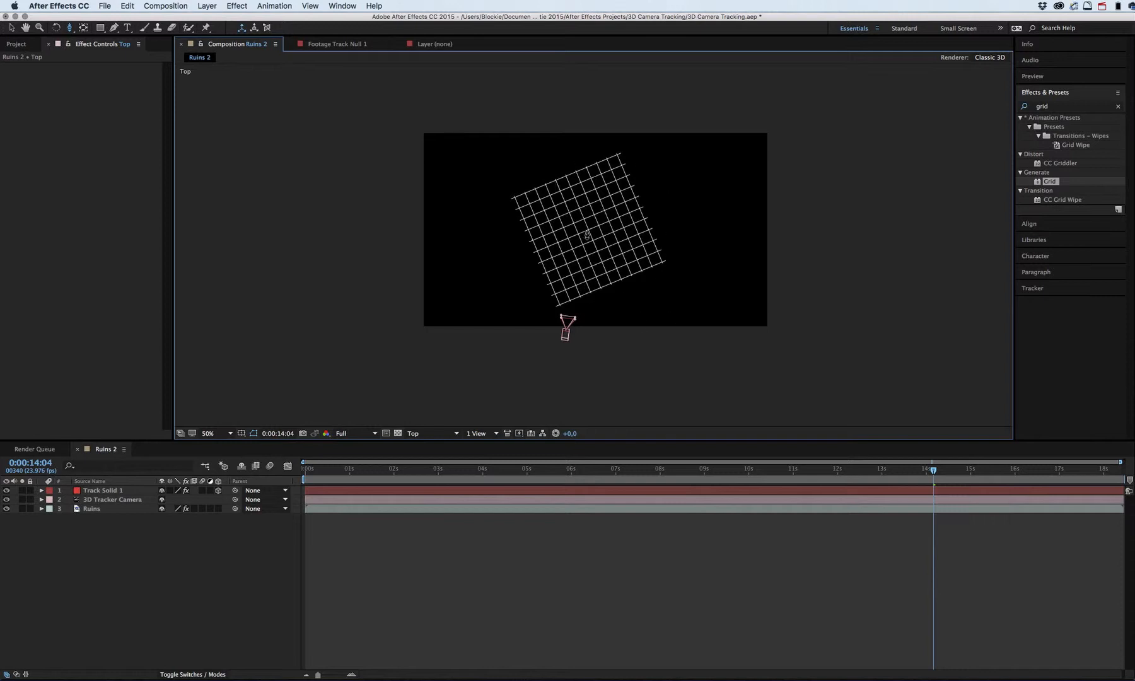
Step: Select the 3D Tracker Camera layer and scrub back to 0:00:02:22 to examine its path from above
click(115, 501)
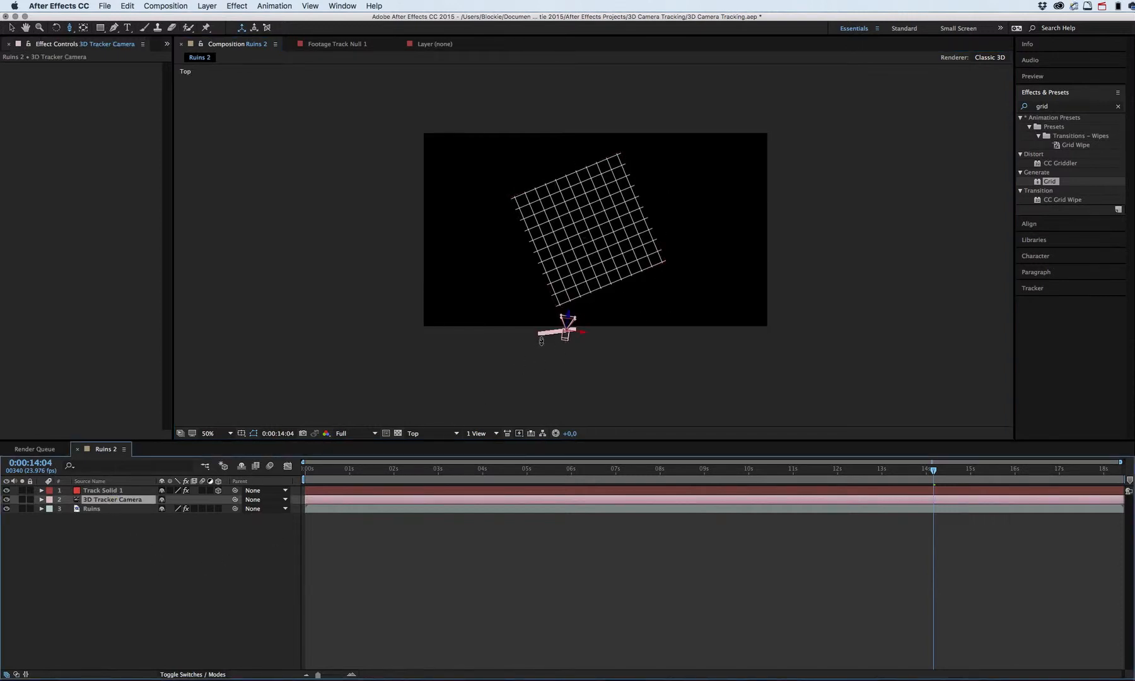
drag(933, 473, 470, 494)
drag(386, 501, 433, 492)
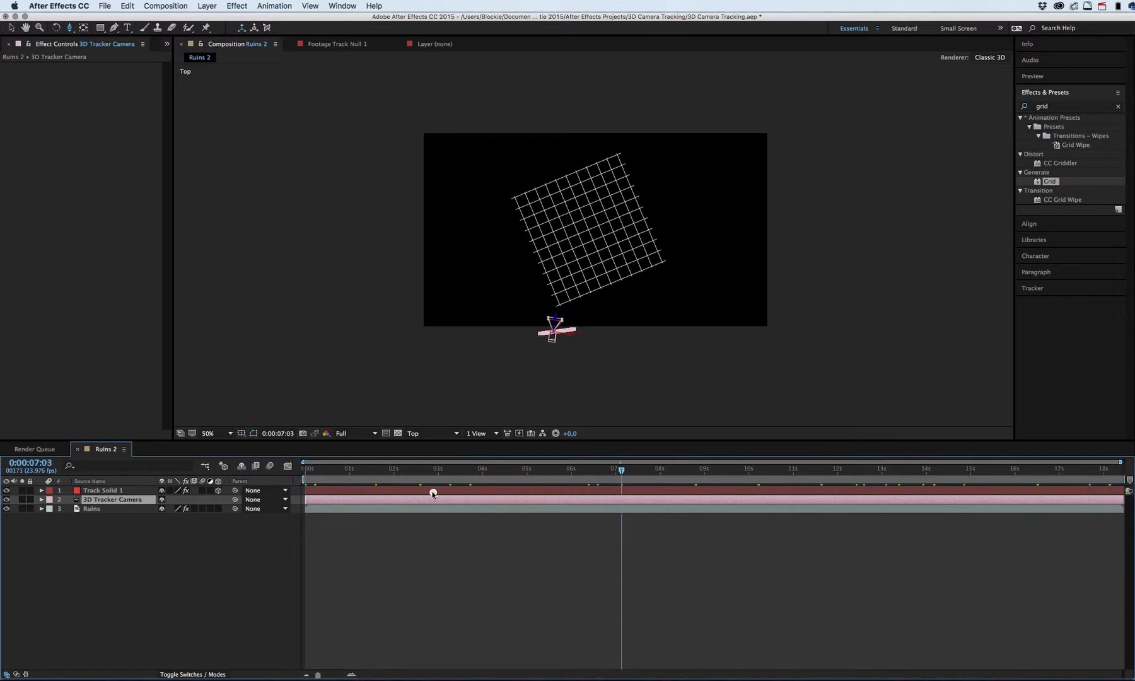
click(421, 434)
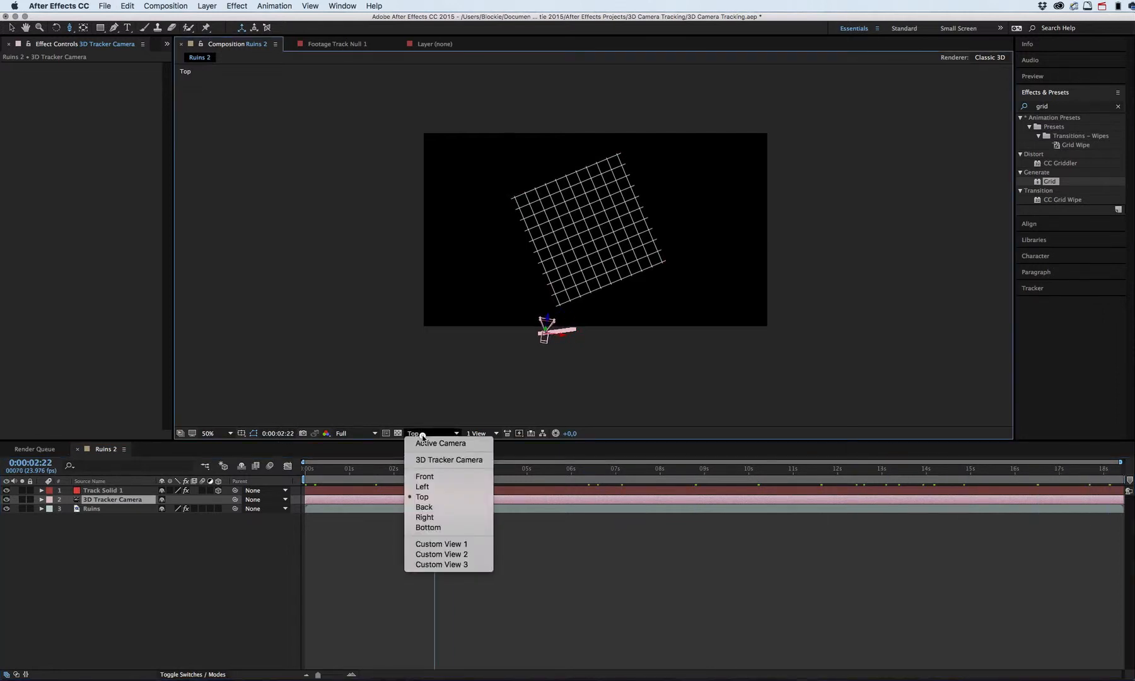
click(529, 406)
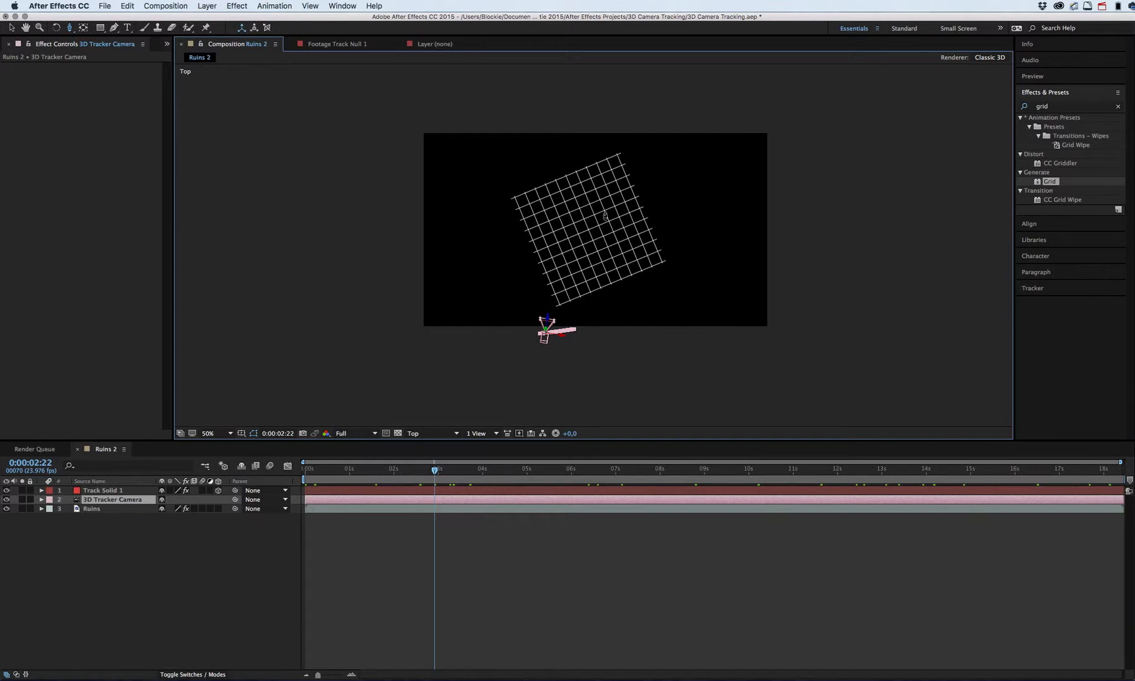
drag(604, 255, 597, 299)
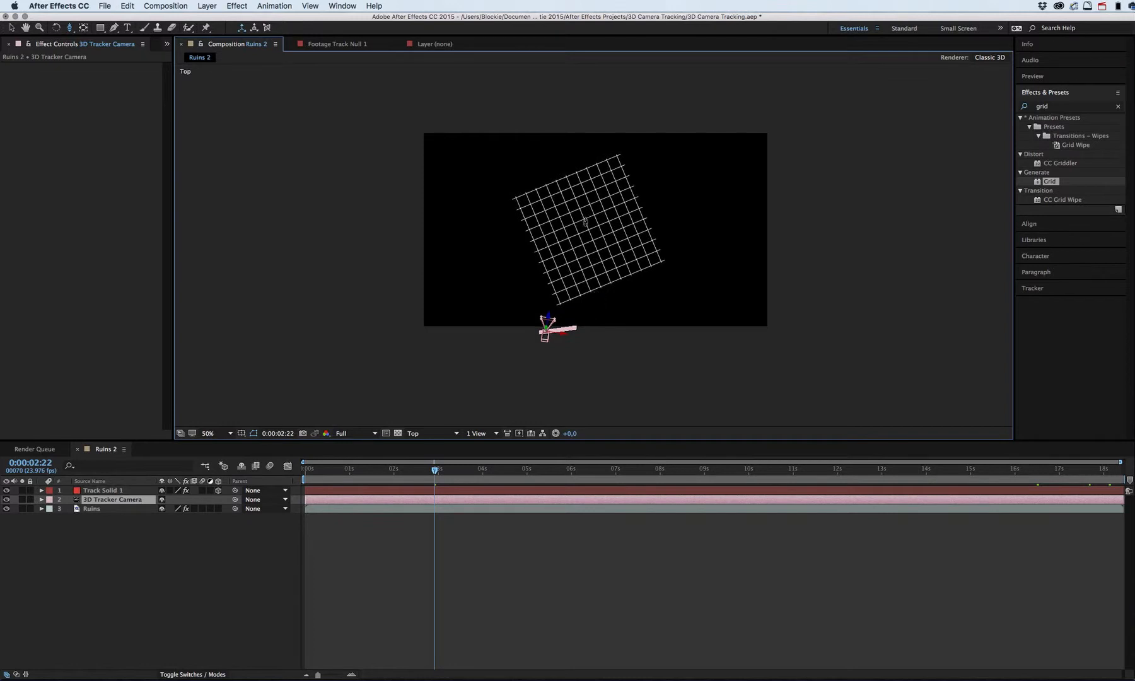
Step: Switch to the Left view, frame the ground plane and camera, and scrub to 0:00:02:08 to examine the camera from the side
click(414, 434)
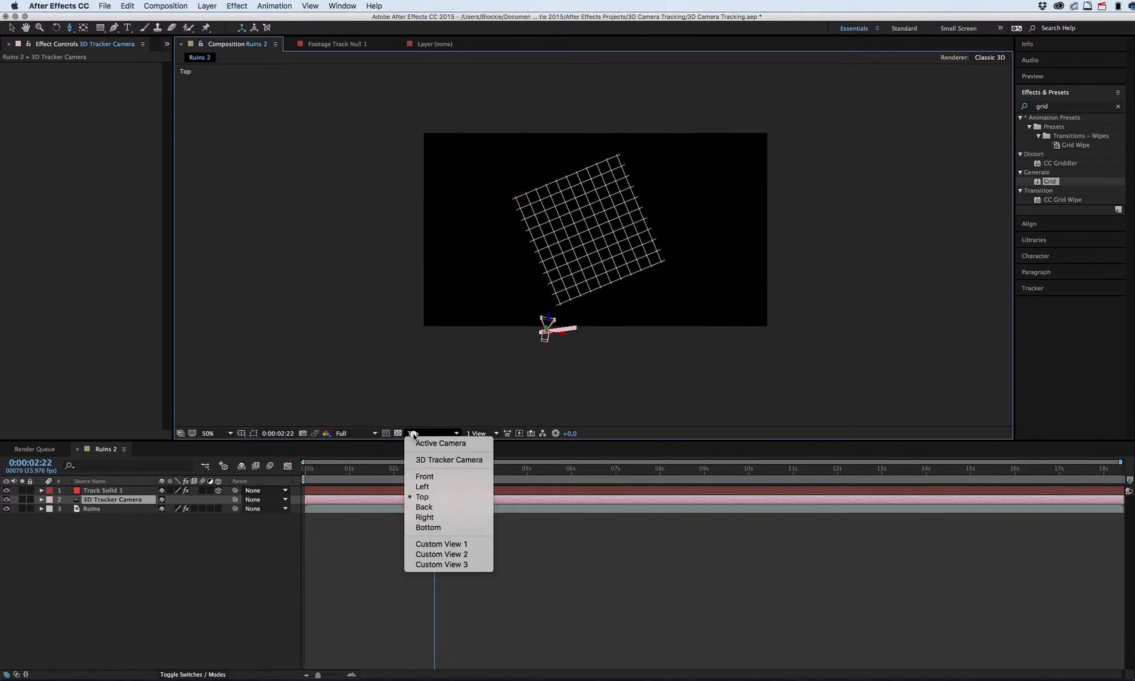
click(423, 488)
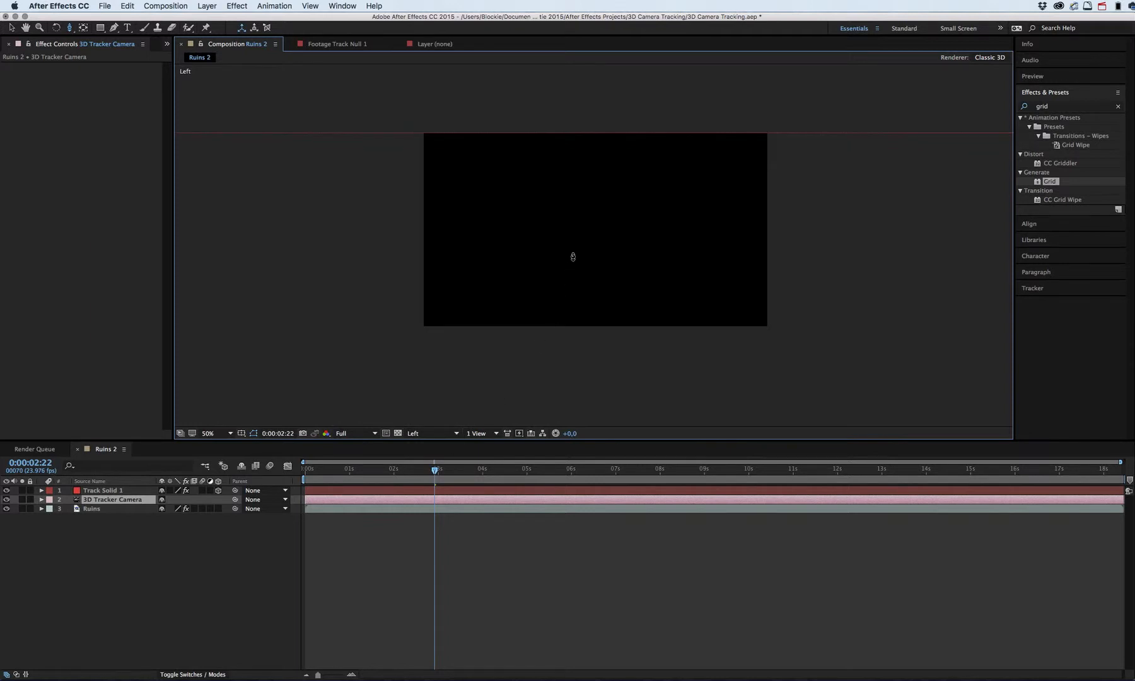
drag(572, 257, 577, 340)
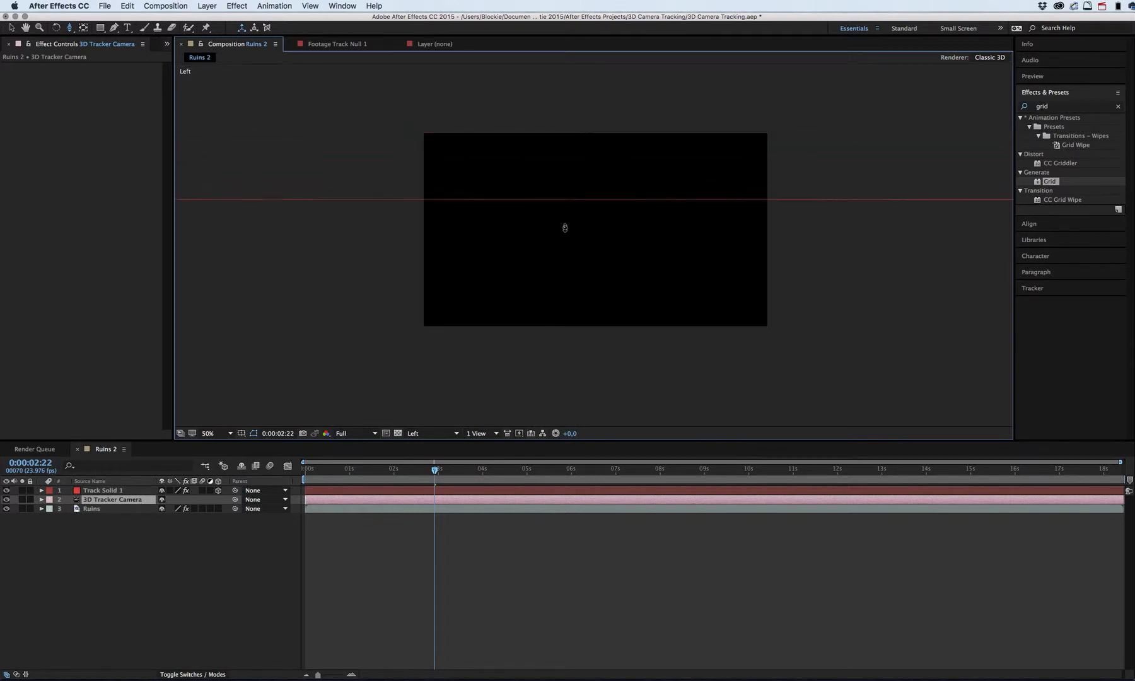
scroll(594, 313, down, 5)
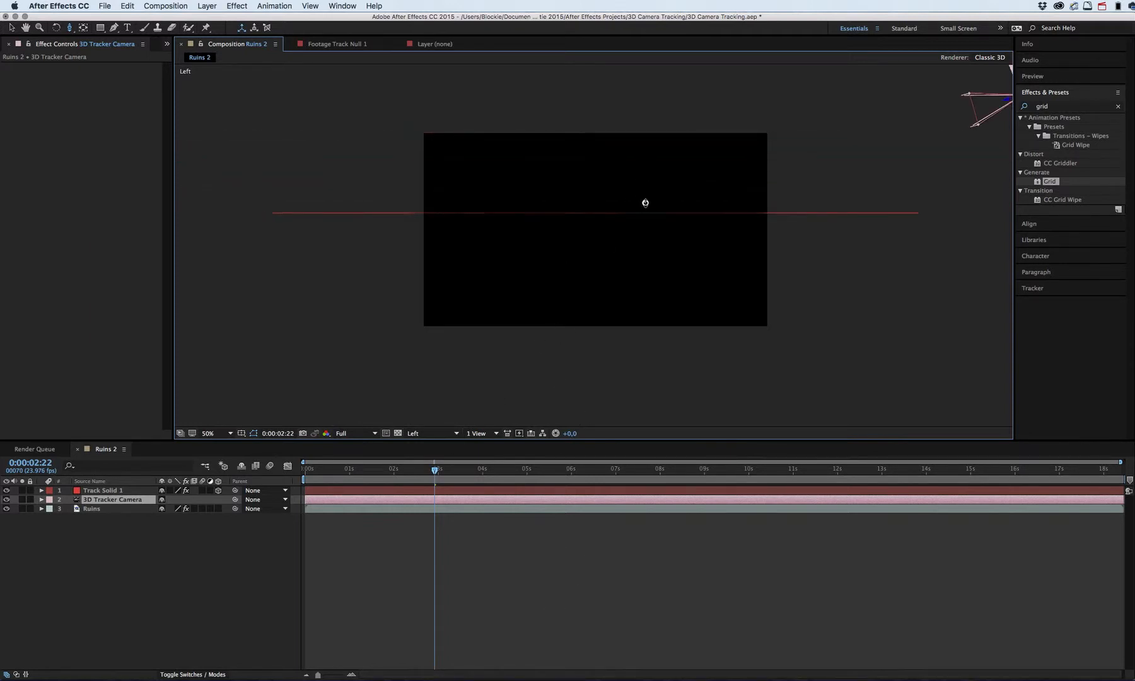
drag(645, 203, 607, 643)
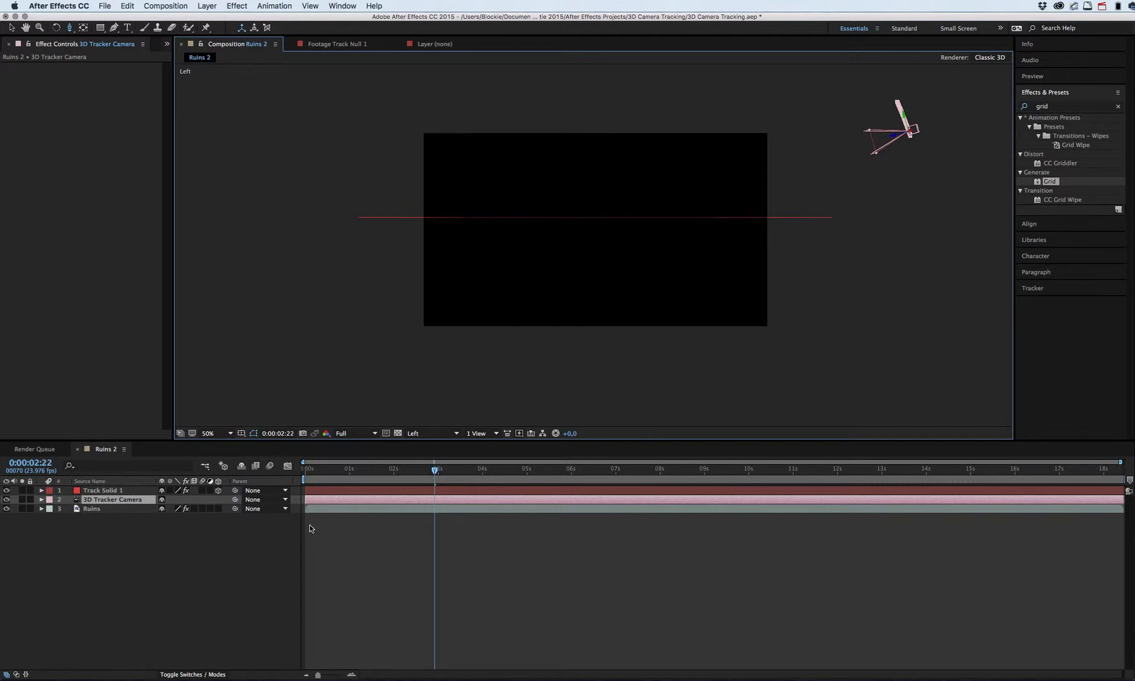
drag(442, 473, 389, 491)
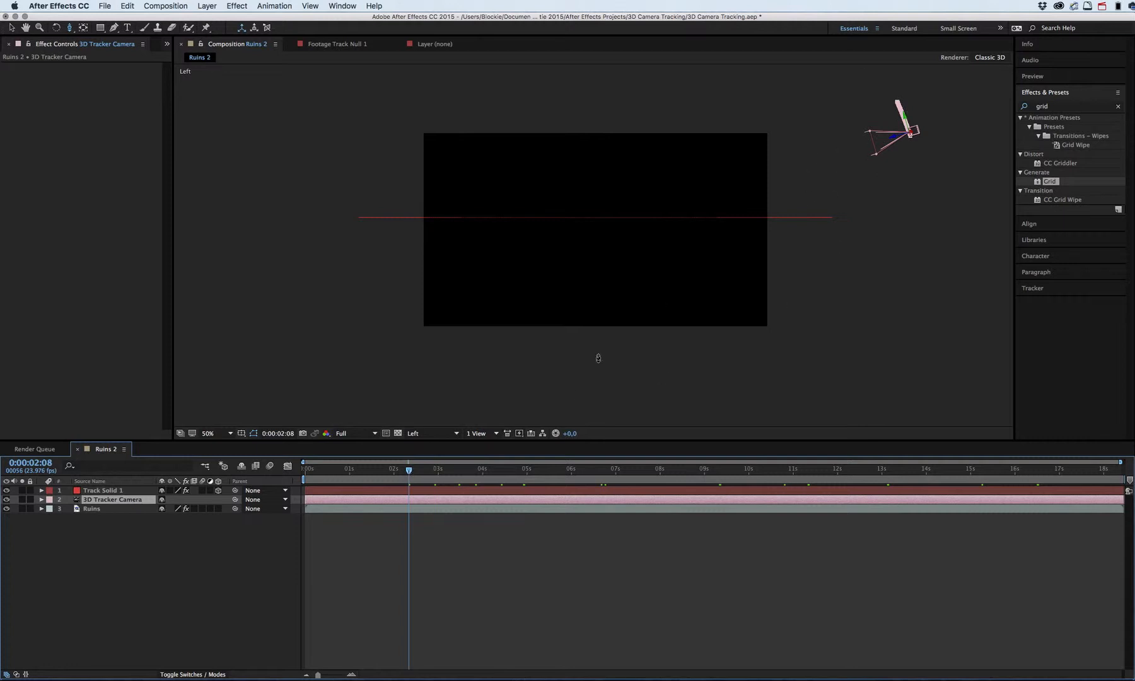
Step: Return to the Active Camera view and scrub to 0:00:12:18 to check the grid against the footage
click(438, 434)
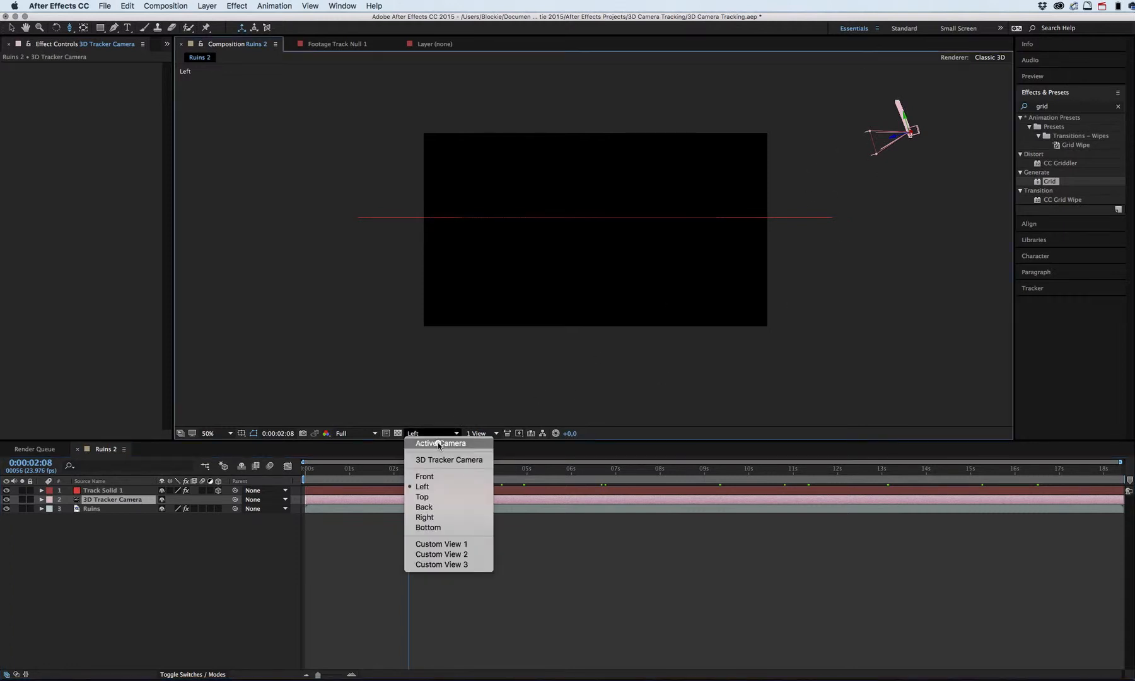
click(439, 444)
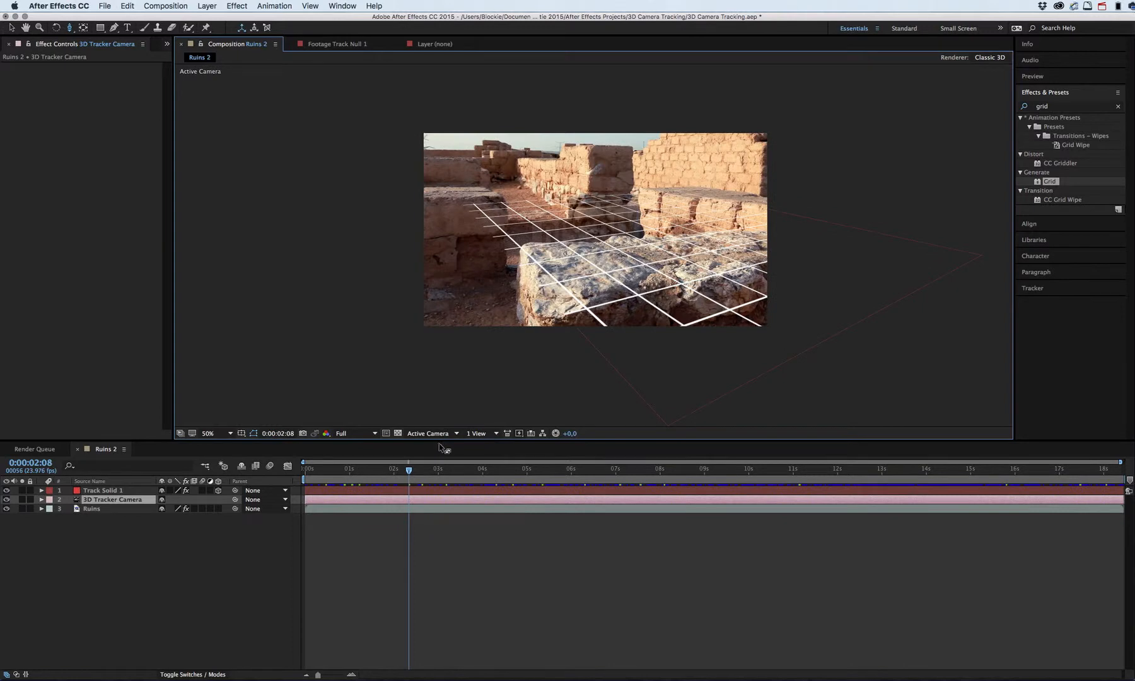
drag(411, 474, 871, 483)
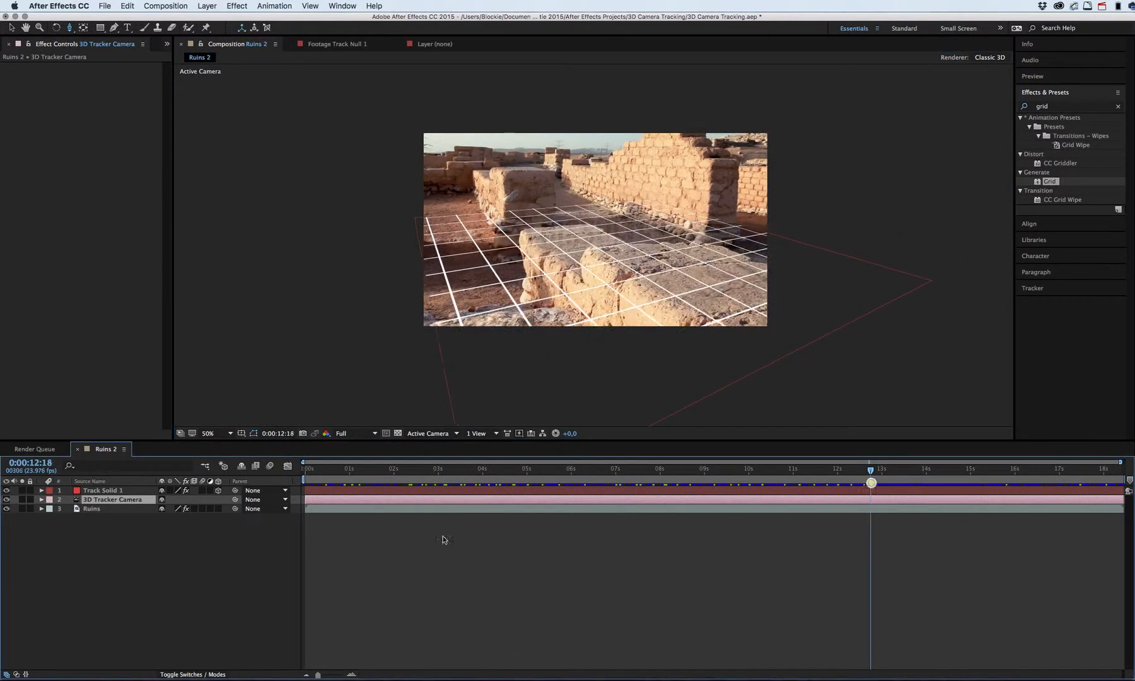
Step: Rename the Track Solid 1 layer as Ground Plane and hide it
click(99, 491)
key(Return)
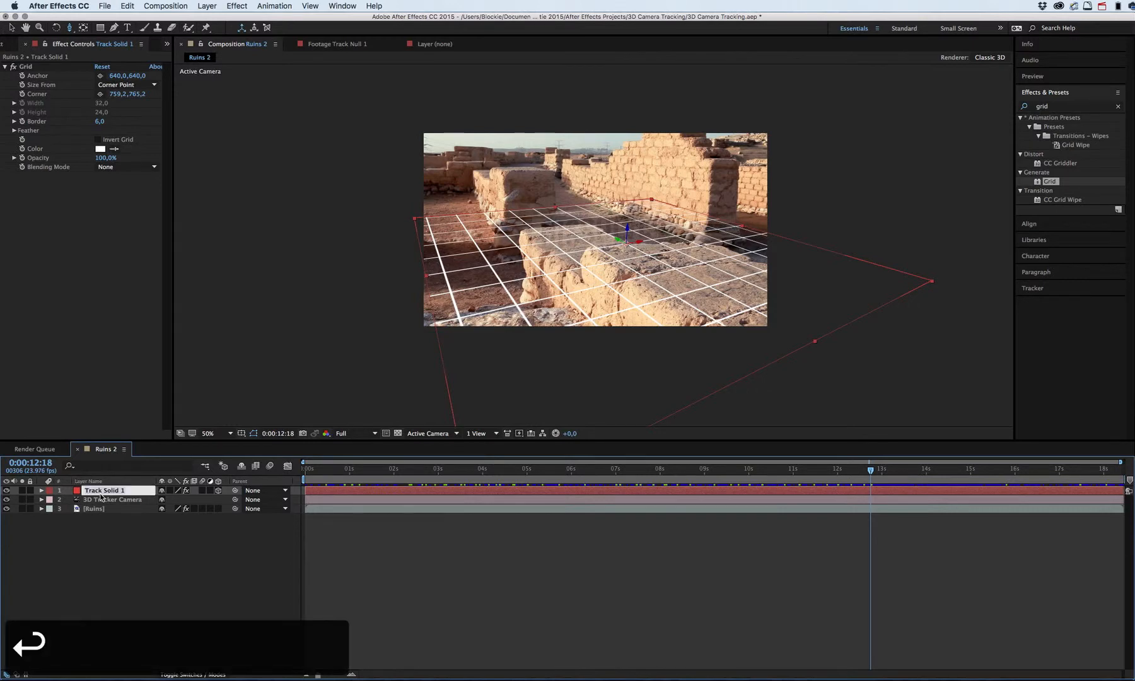
text(Ground)
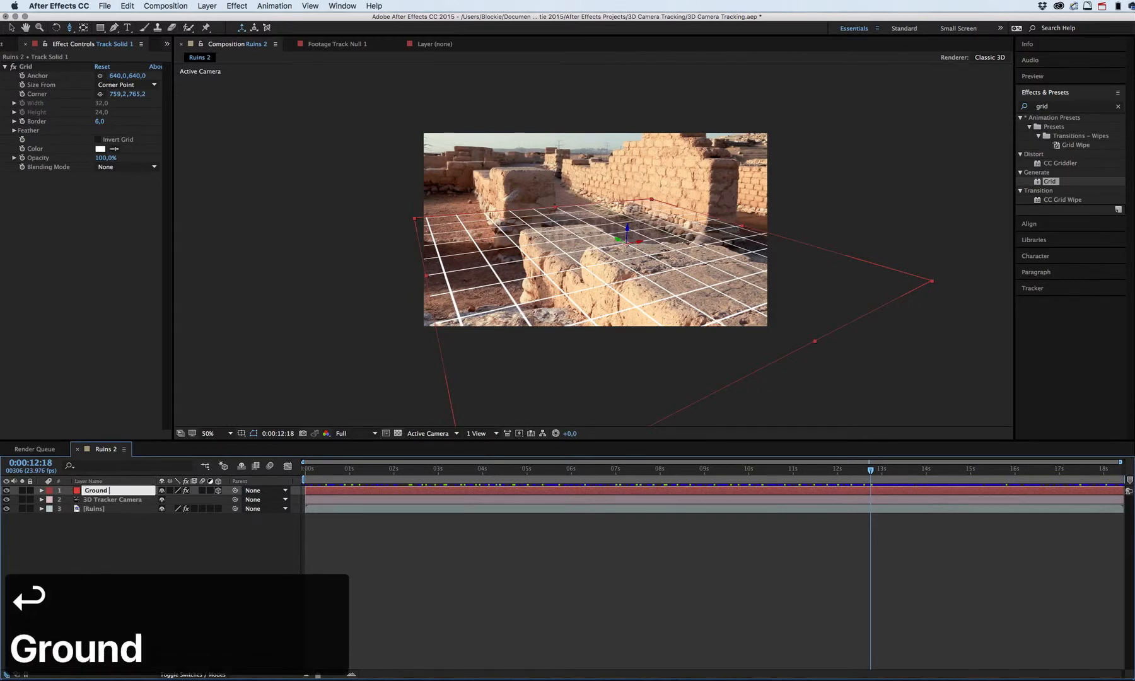
text( Plane)
key(Return)
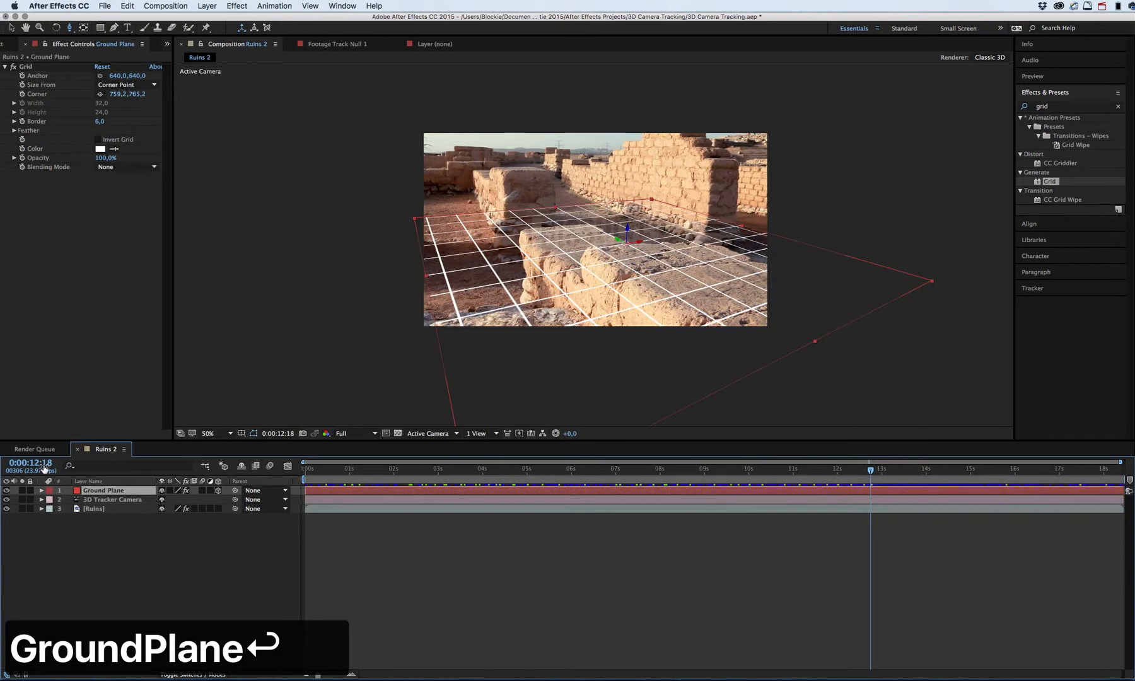
click(6, 490)
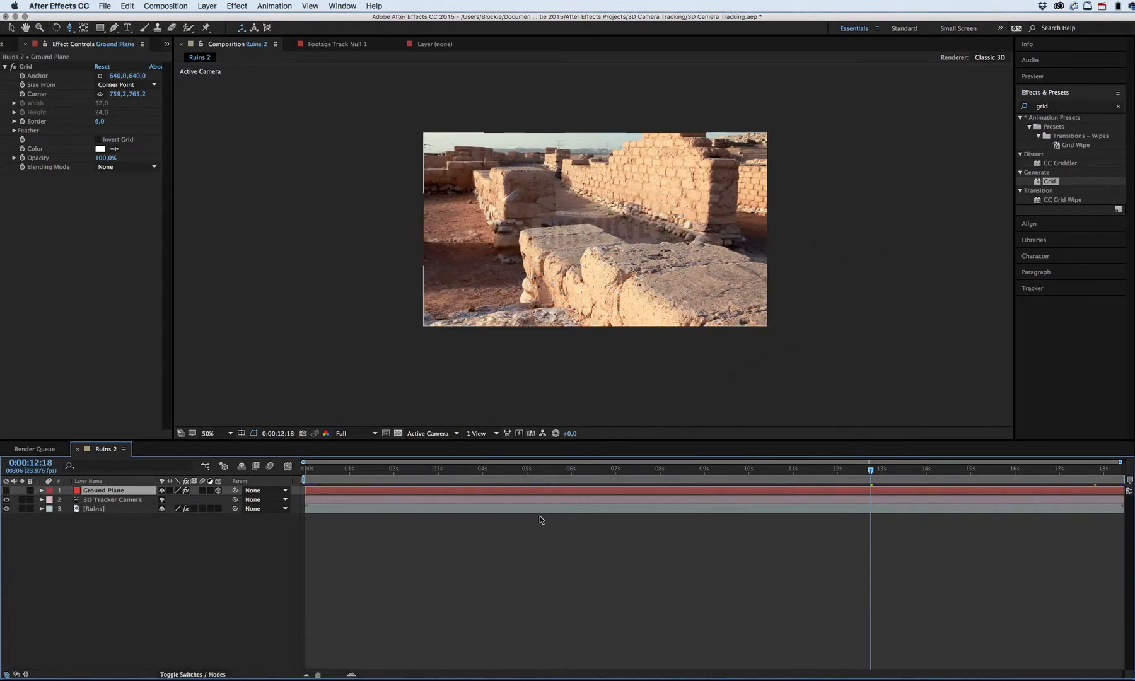
Step: Scrub back to 0:00:05:10 and rename the Ruins footage layer as Tracked Footage
drag(869, 470, 545, 486)
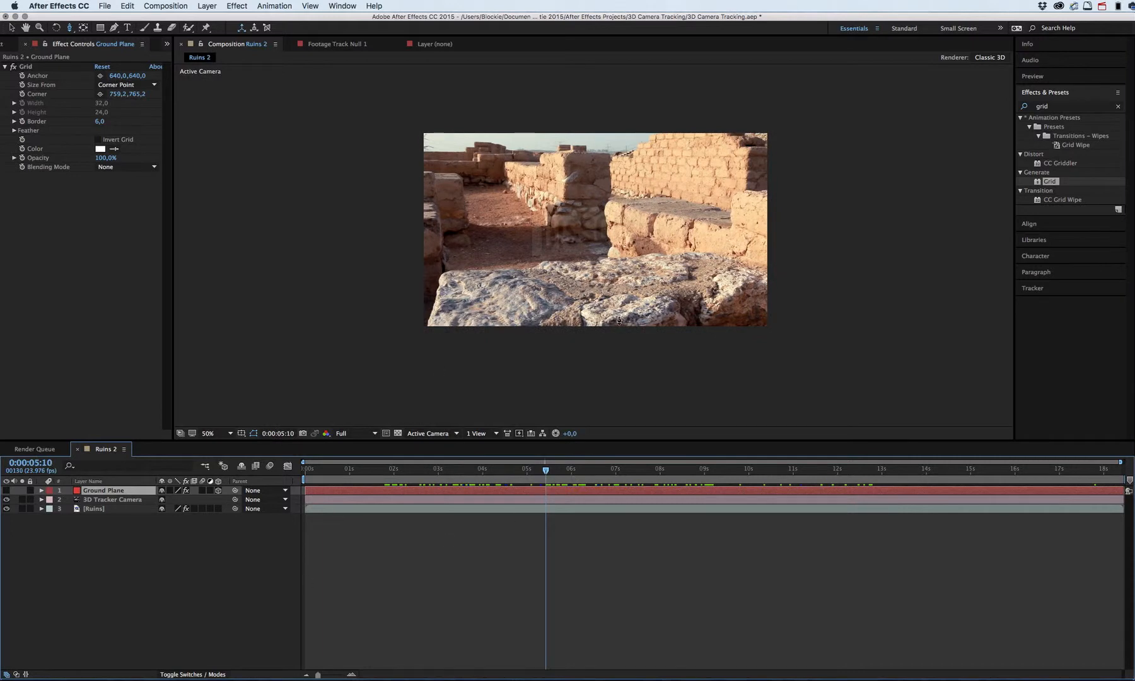
click(92, 508)
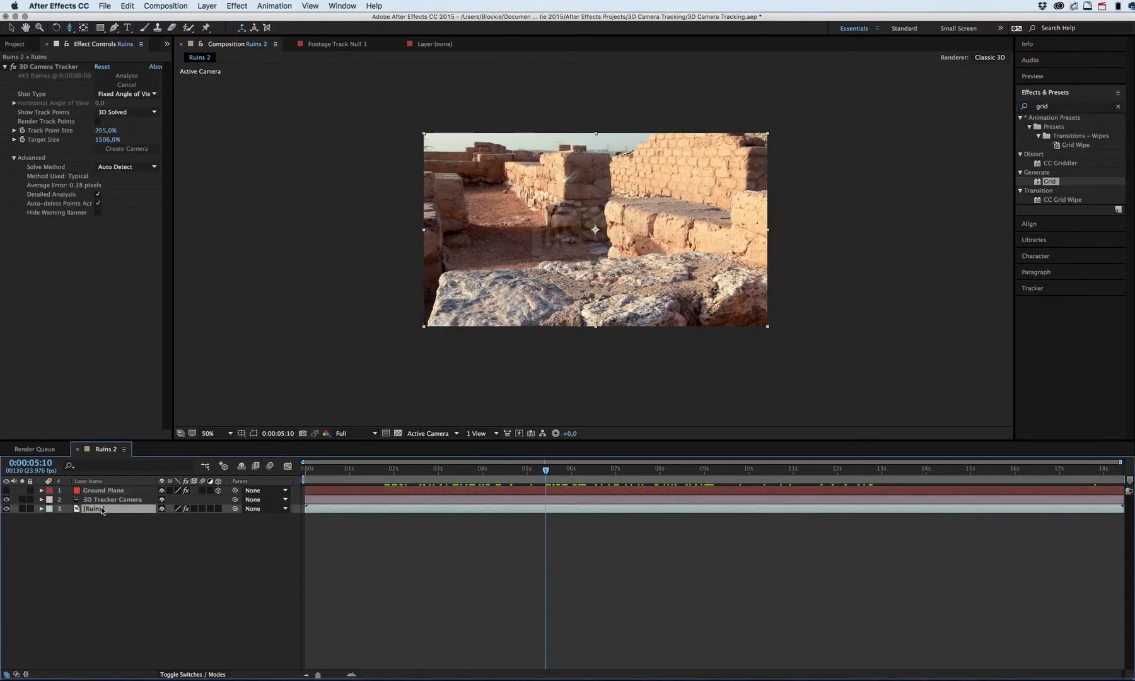
key(Return)
text(Trac)
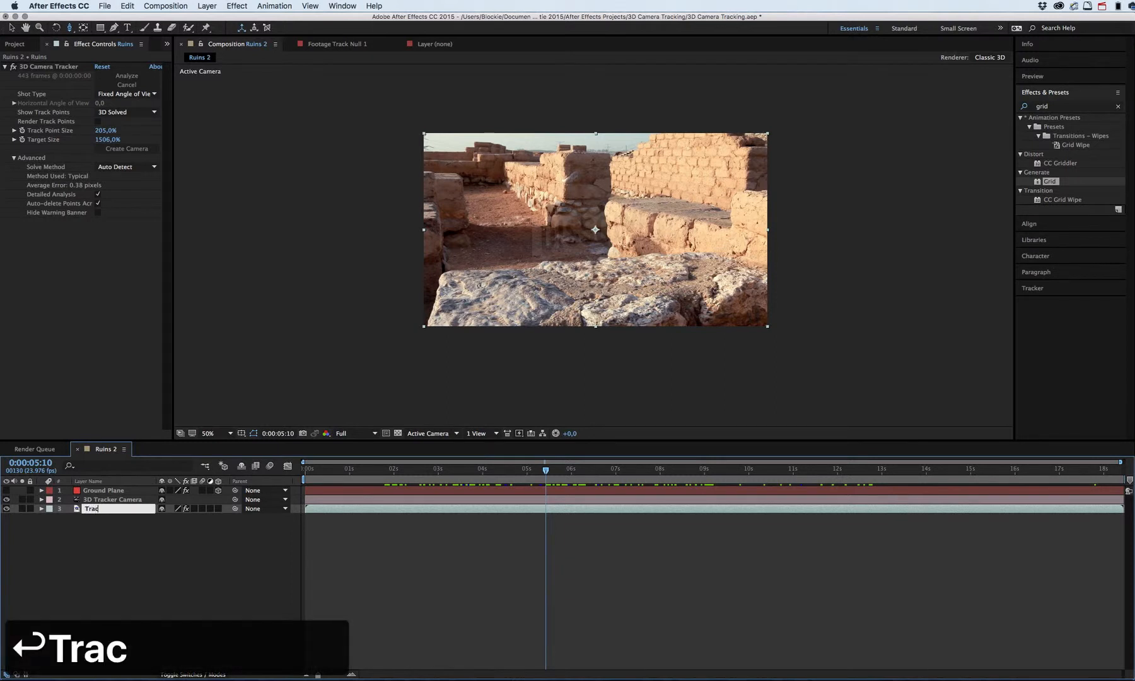
text(ked Footage)
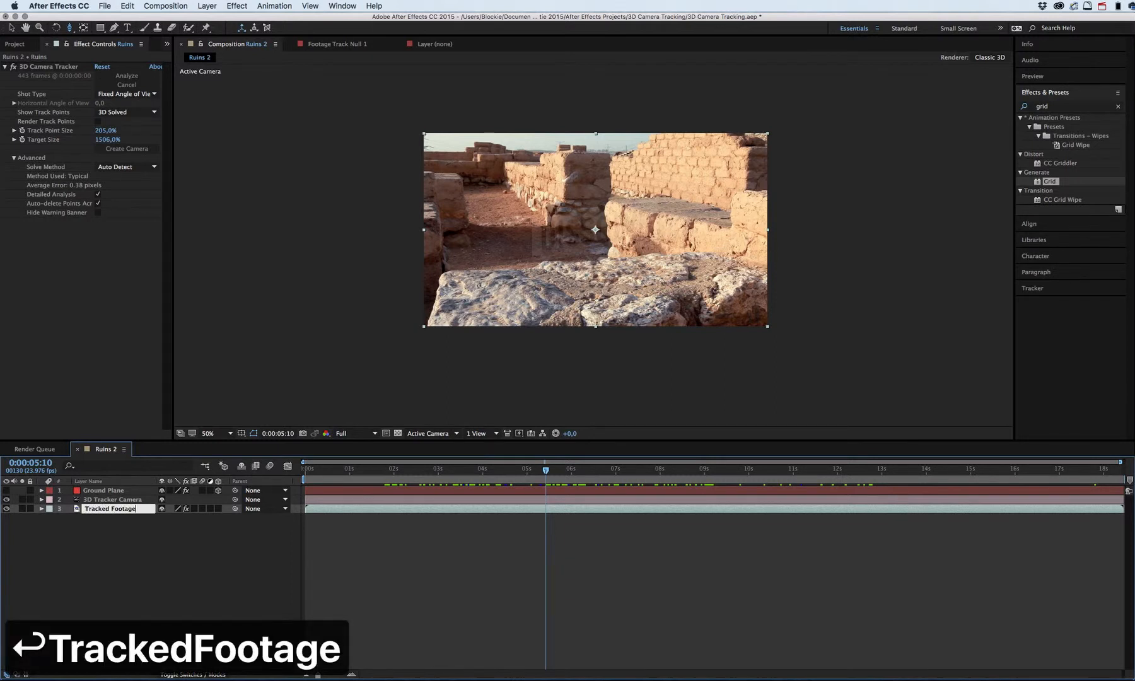
key(Return)
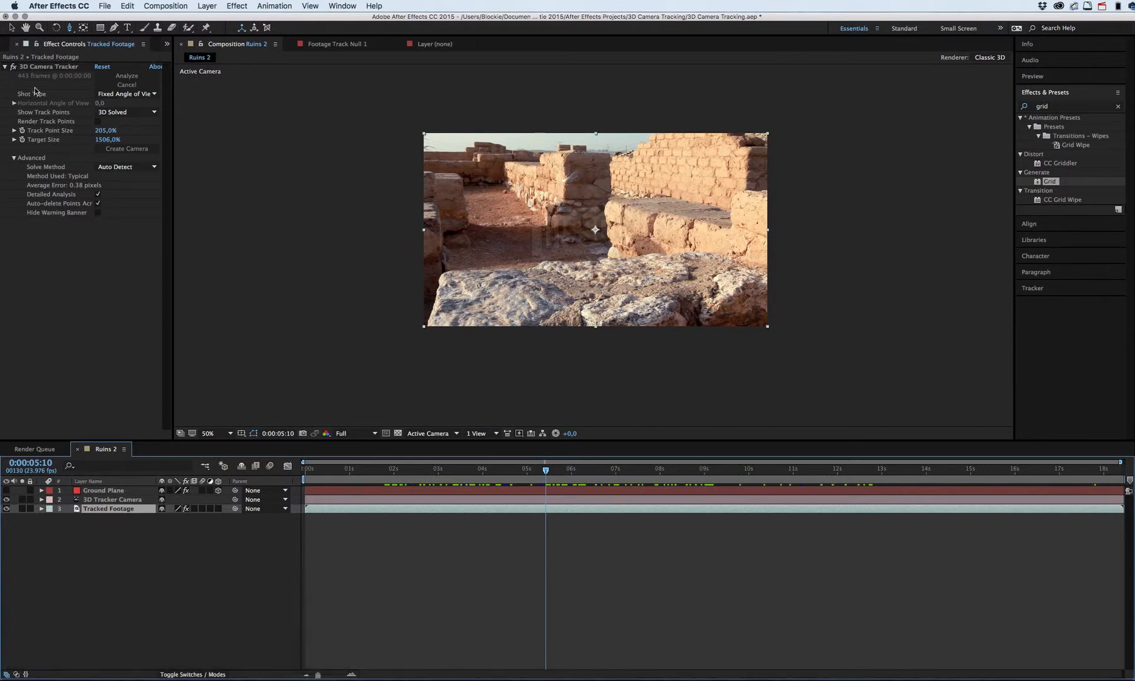
Step: Display the 3D Camera Tracker's track points on Tracked Footage and reduce the Track Point Size to 87%
click(46, 67)
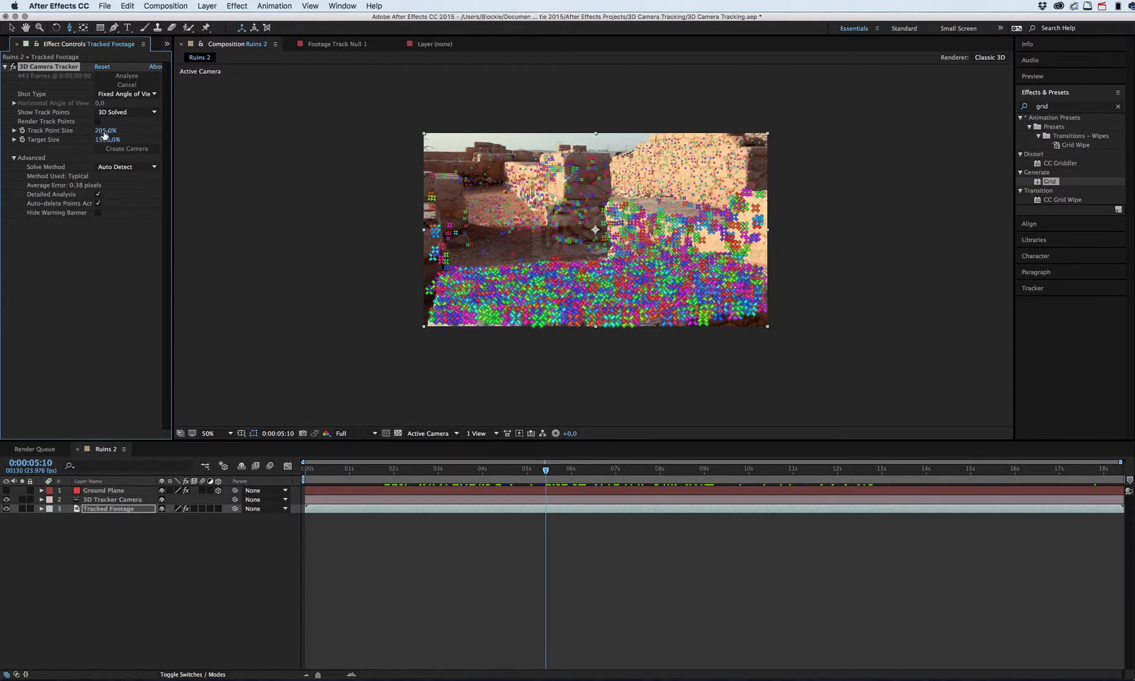
drag(105, 134, 42, 134)
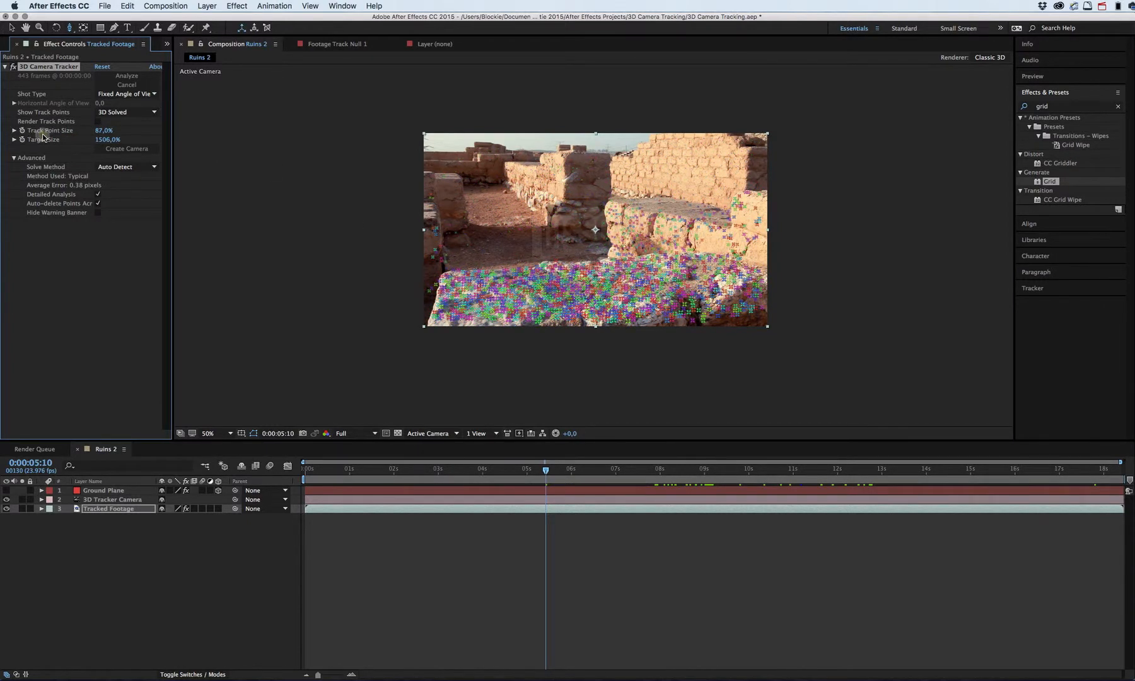
Step: Create a text layer from a single track point near the middle of the foreground rock's upper surface
key(period)
drag(624, 316, 635, 252)
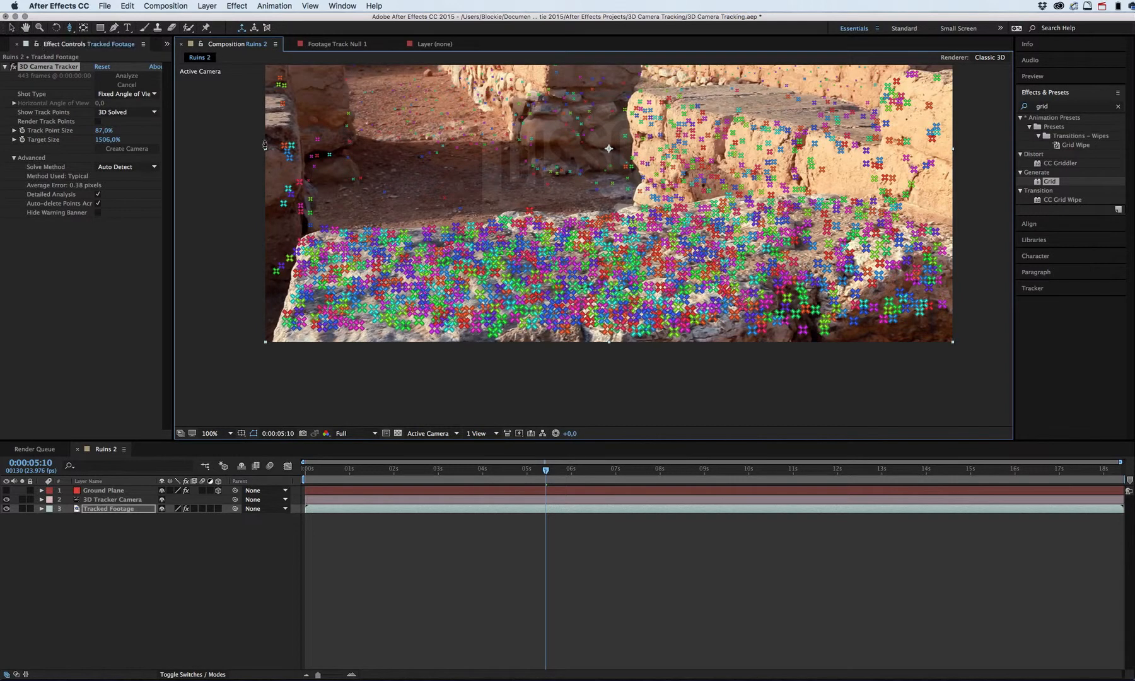
key(v)
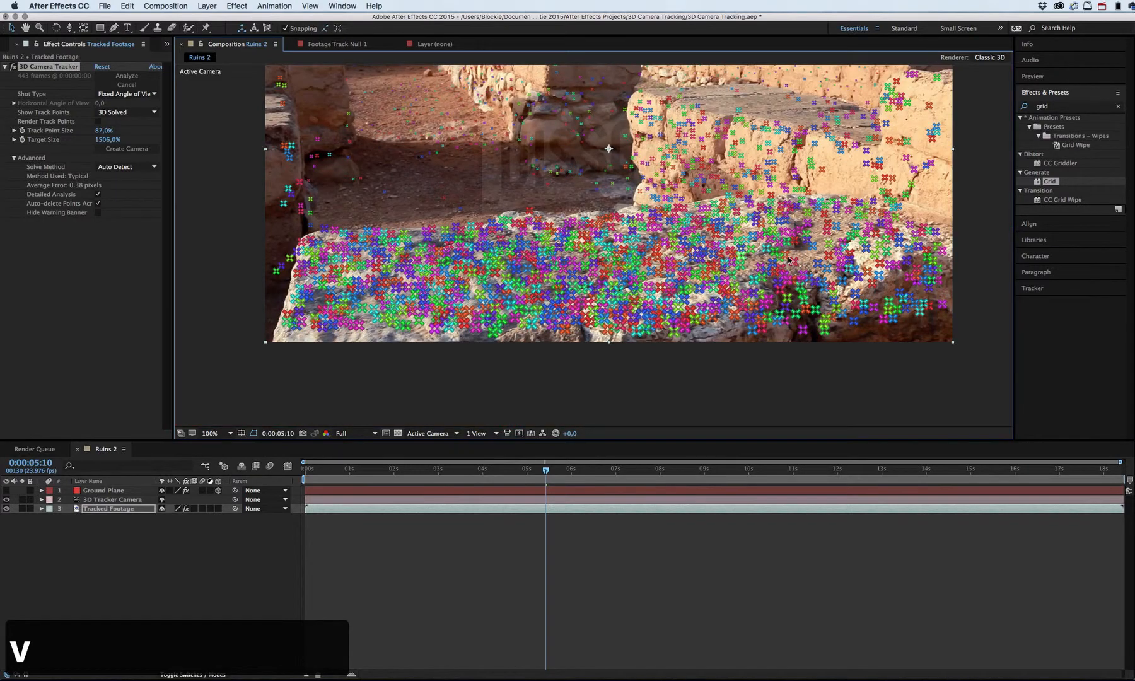
right_click(646, 265)
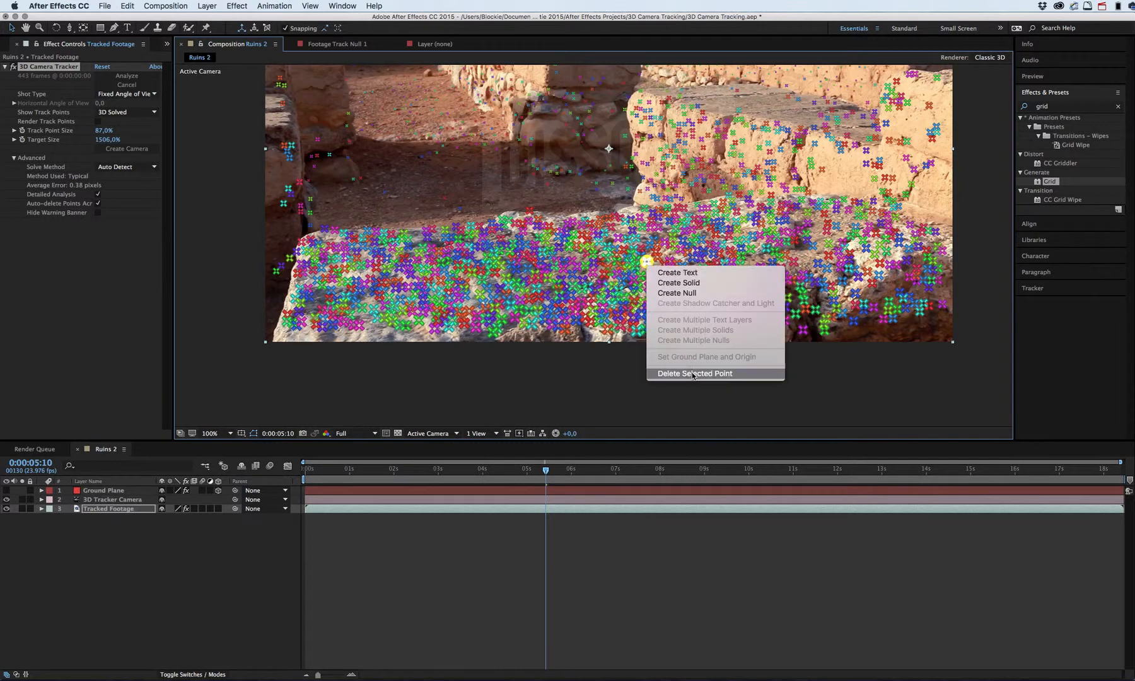
click(681, 273)
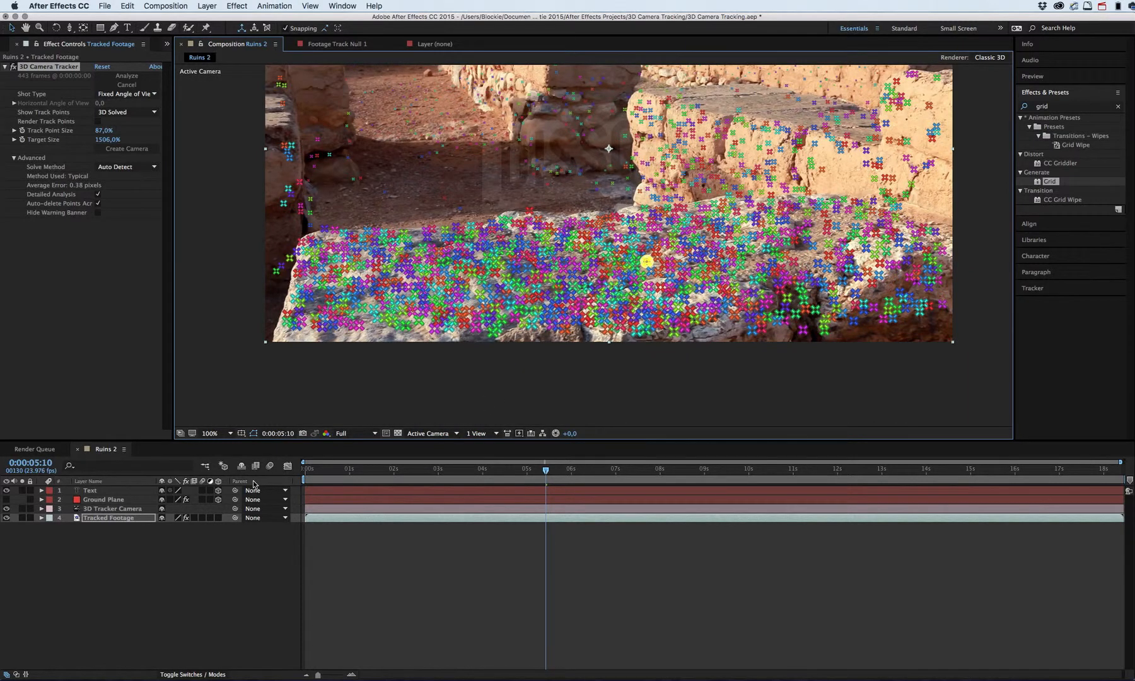
Step: Replace the new text layer's placeholder with "My first text" and enlarge its font size to 289 px
click(93, 491)
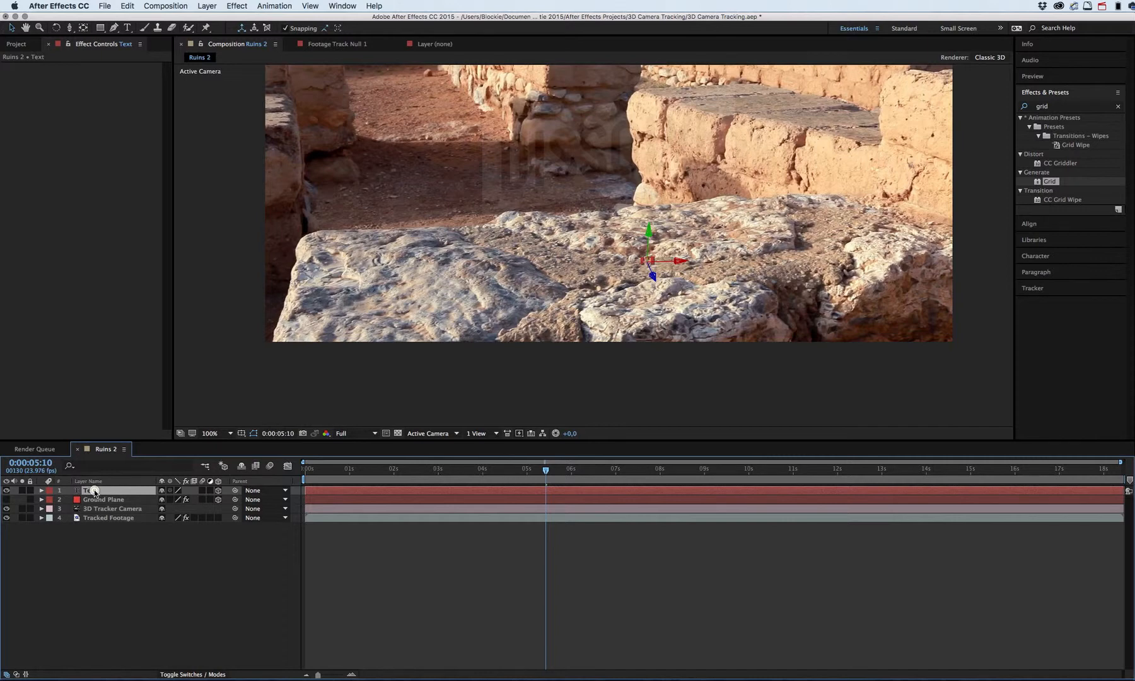
double_click(94, 491)
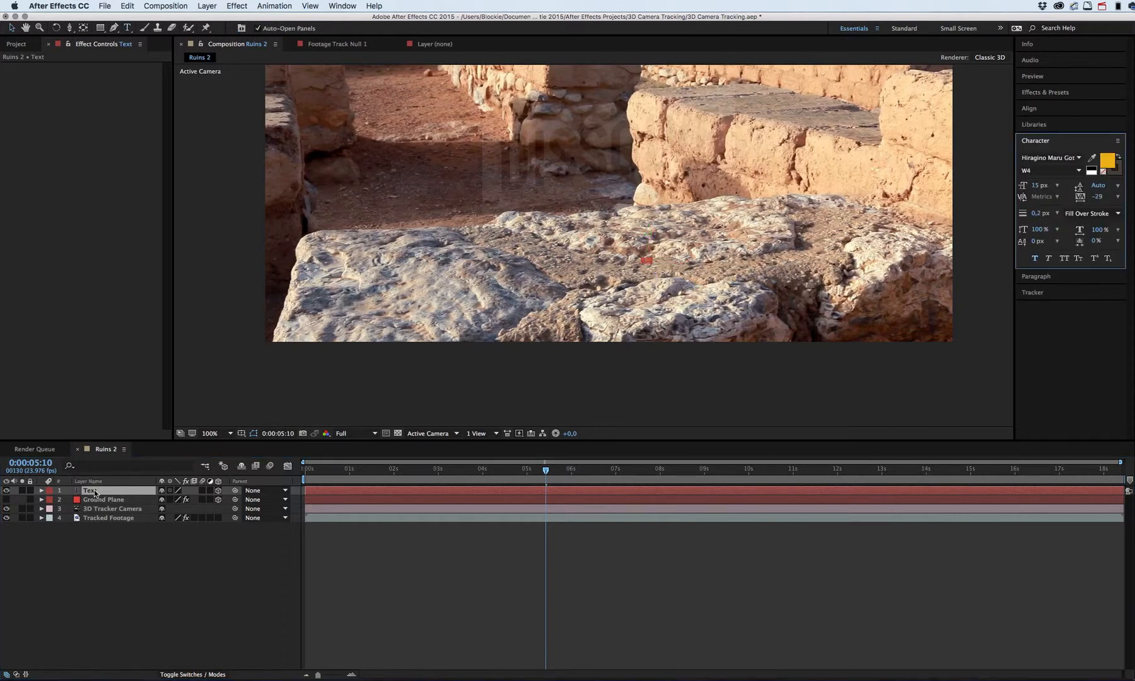
text(My fi)
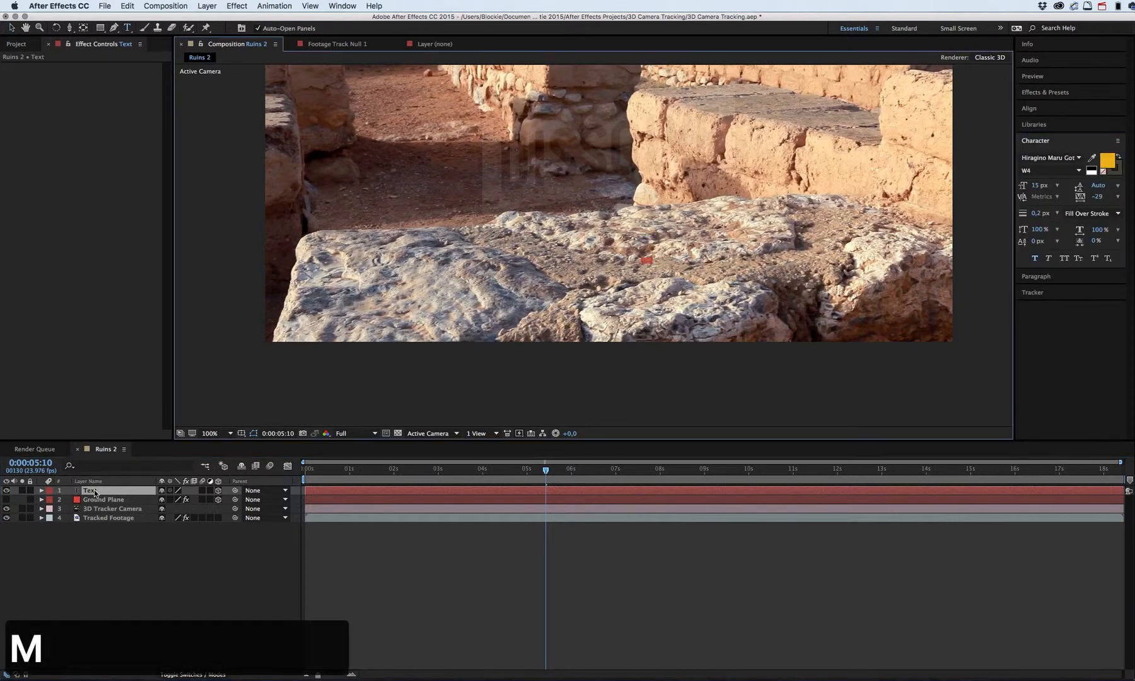
text(rst text)
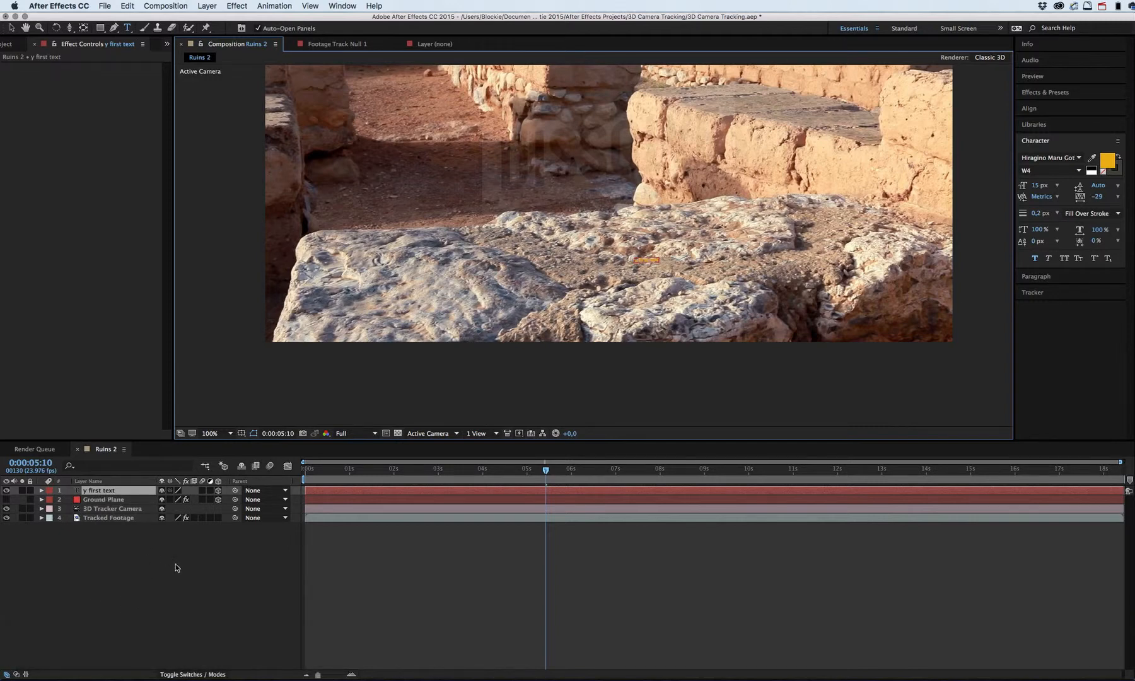
key(Return)
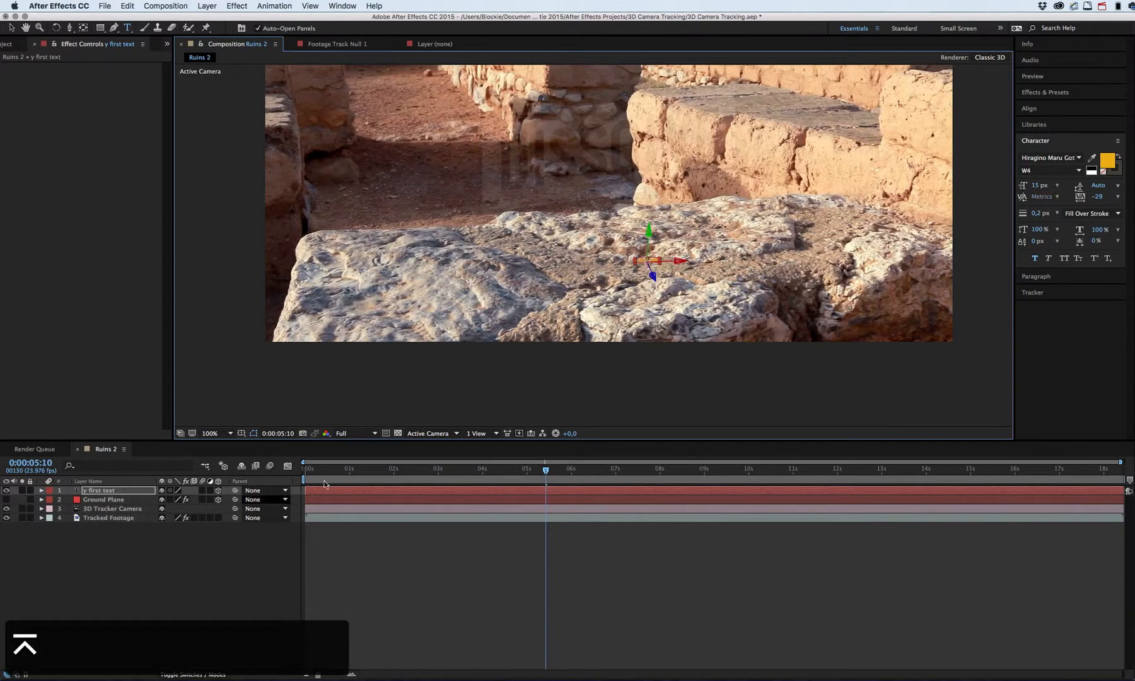
drag(1037, 186, 1134, 186)
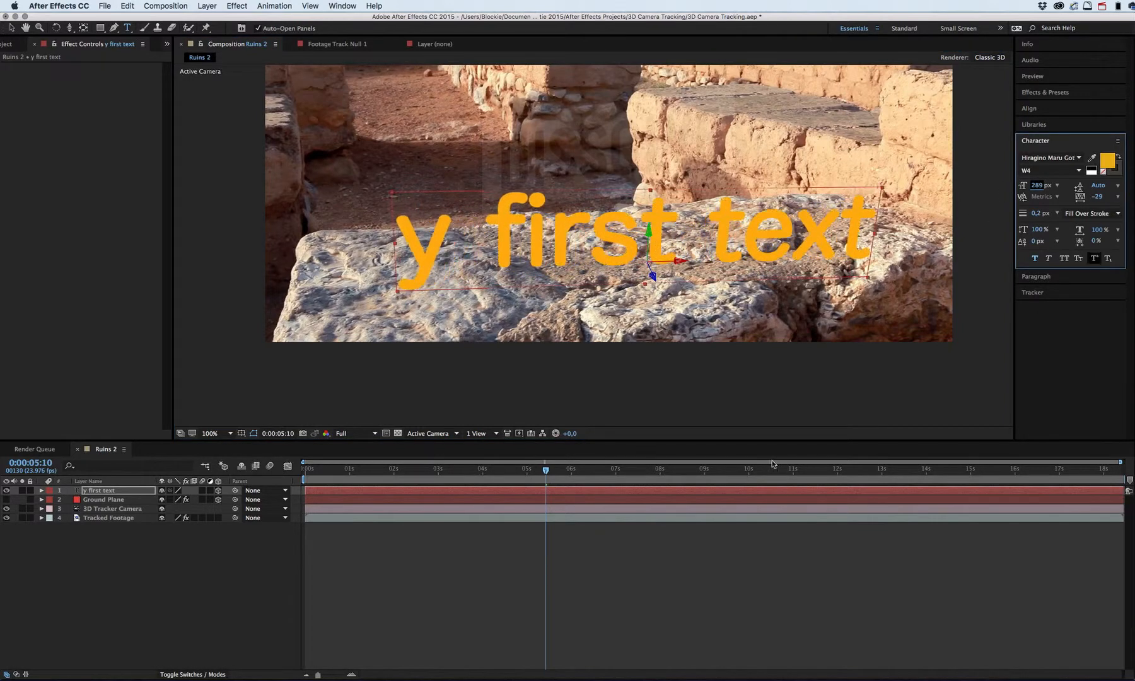
double_click(88, 490)
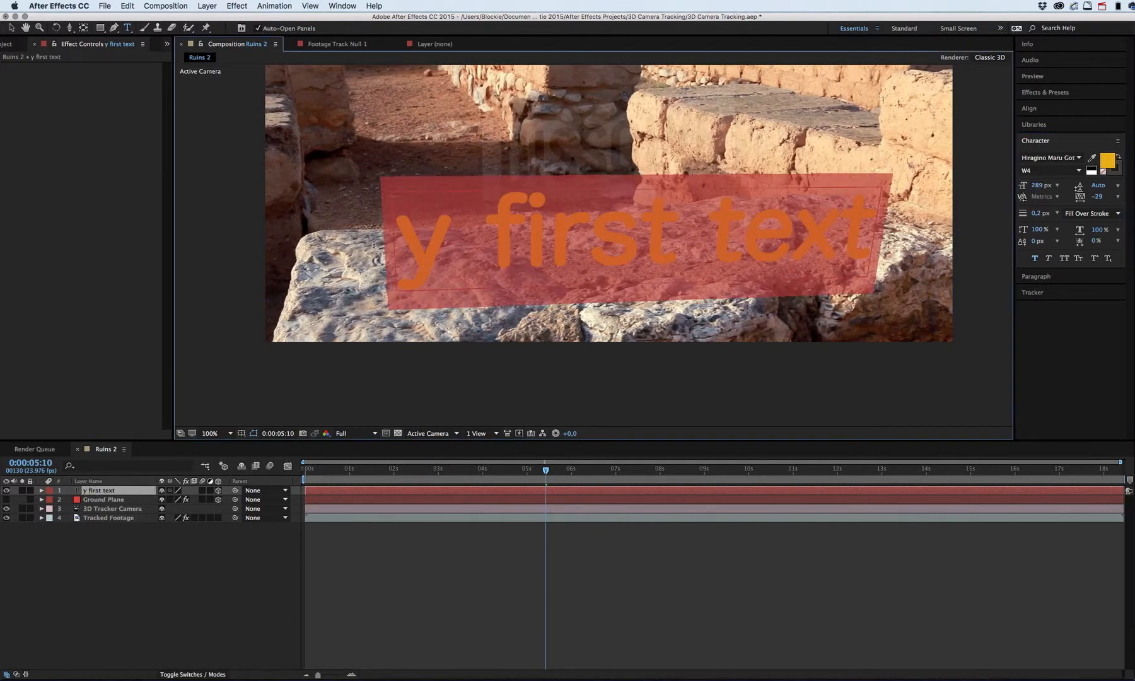
click(405, 246)
text(M)
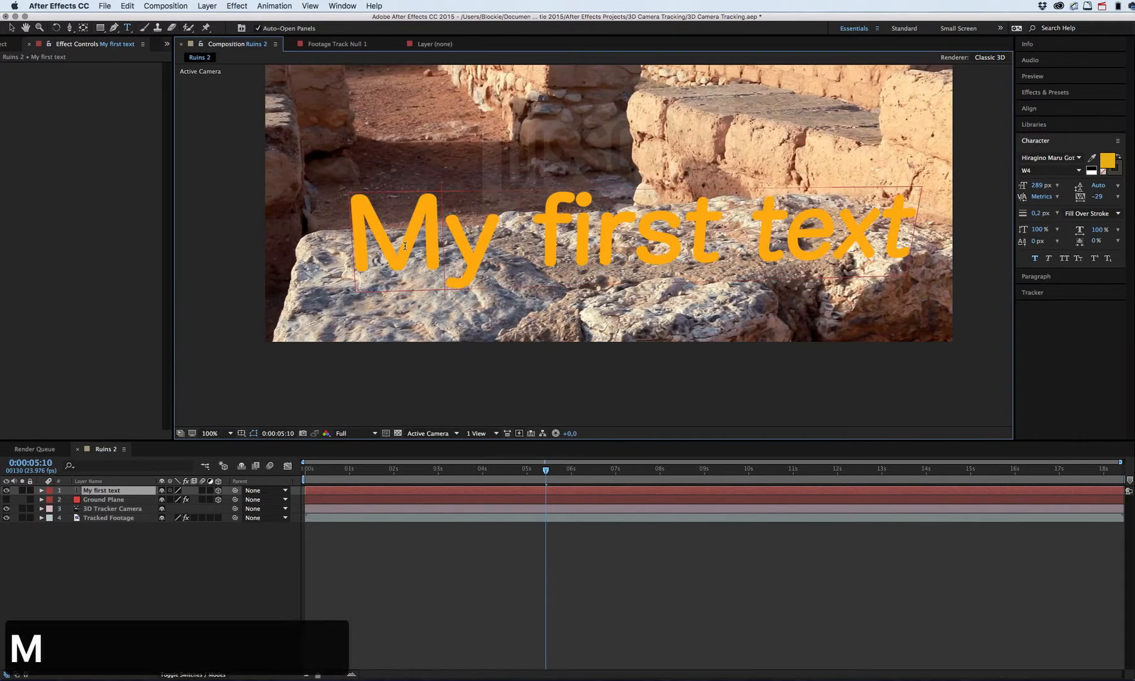
key(KP_Enter)
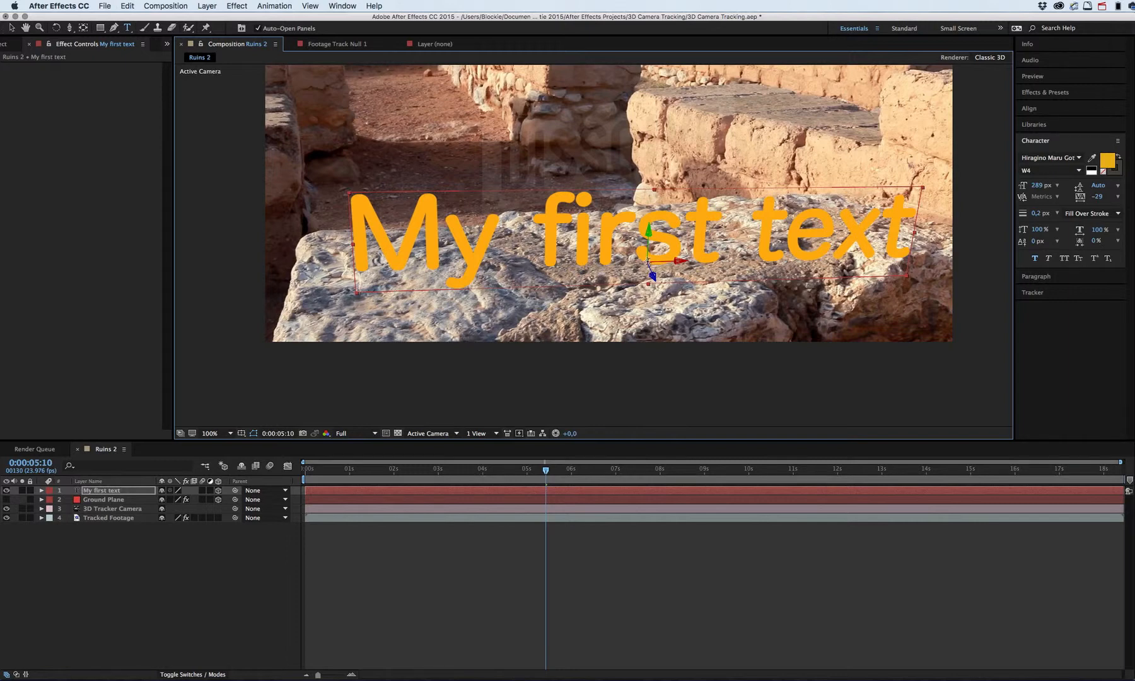
Step: Display the Tracked Footage layer's track points over the text to examine them, then deselect the layer
click(101, 518)
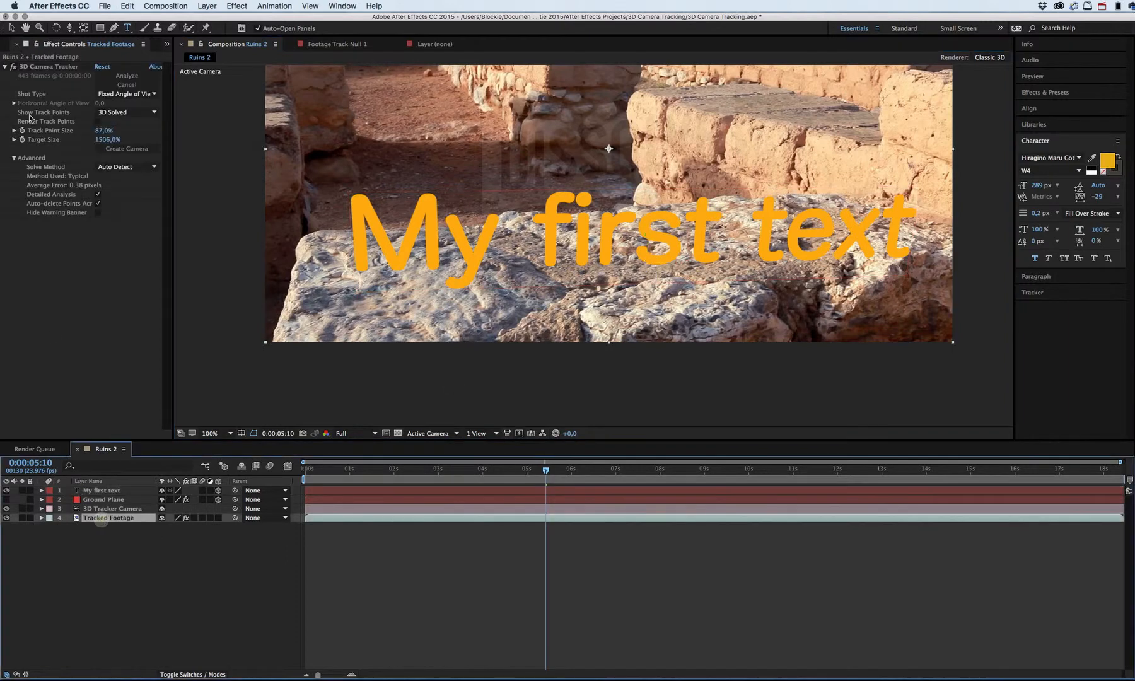
click(55, 67)
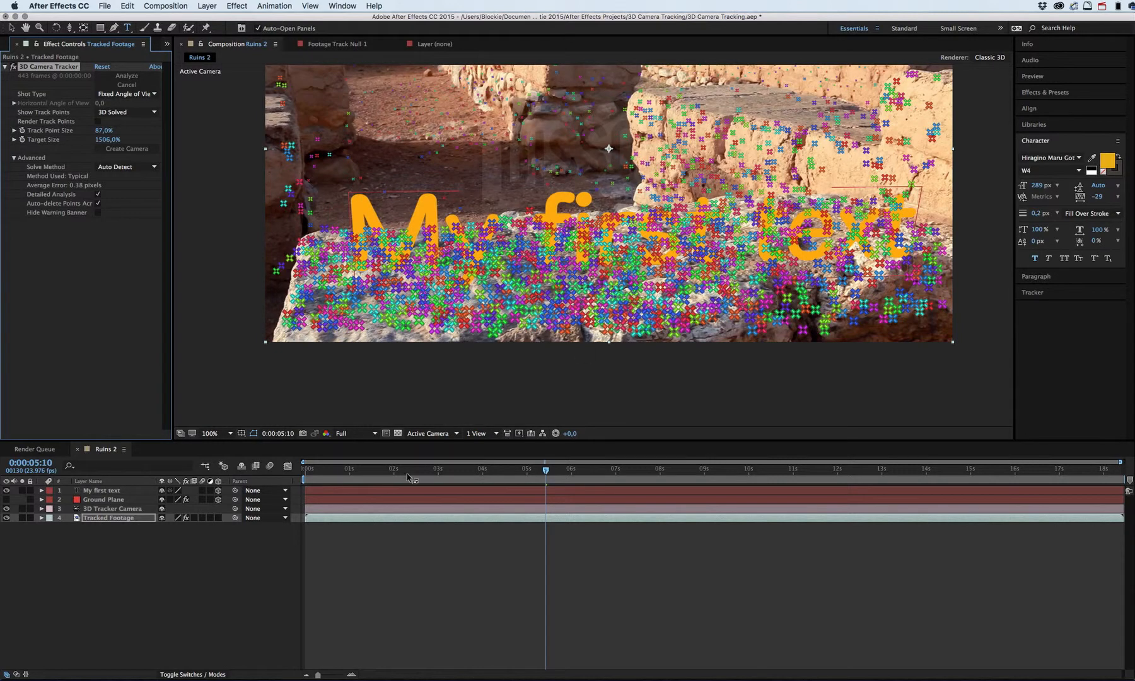
click(115, 554)
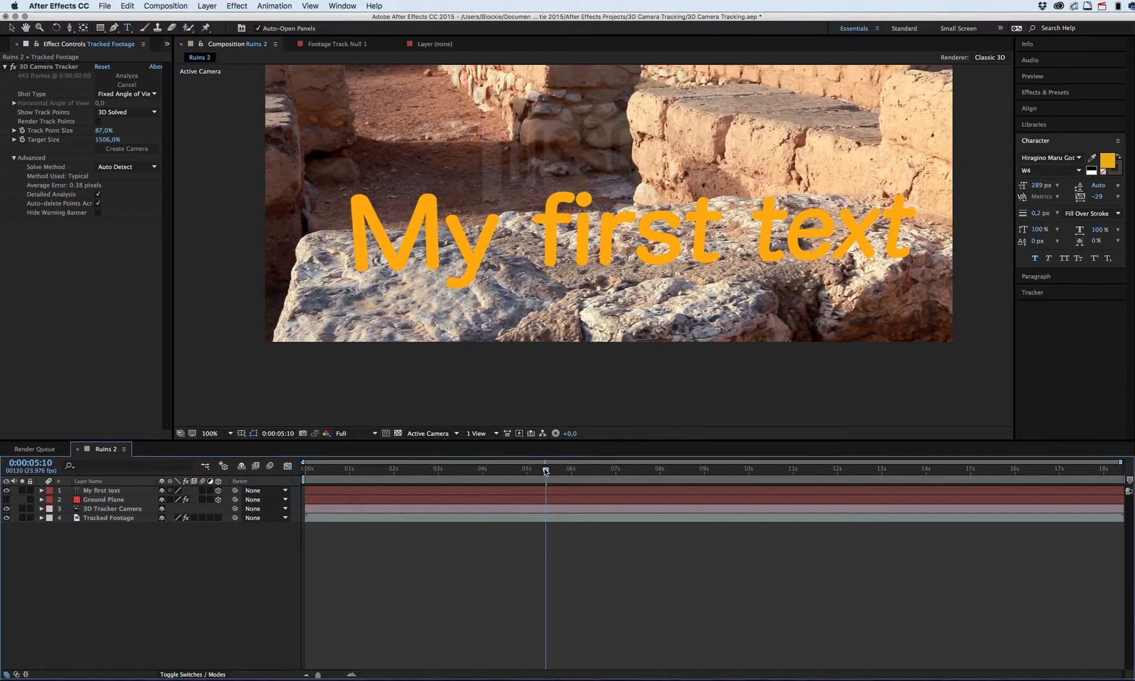
Step: Preview the composition from the start to check how the text follows the rock, then scrub to 0:00:05:03
drag(545, 470, 449, 475)
key(space)
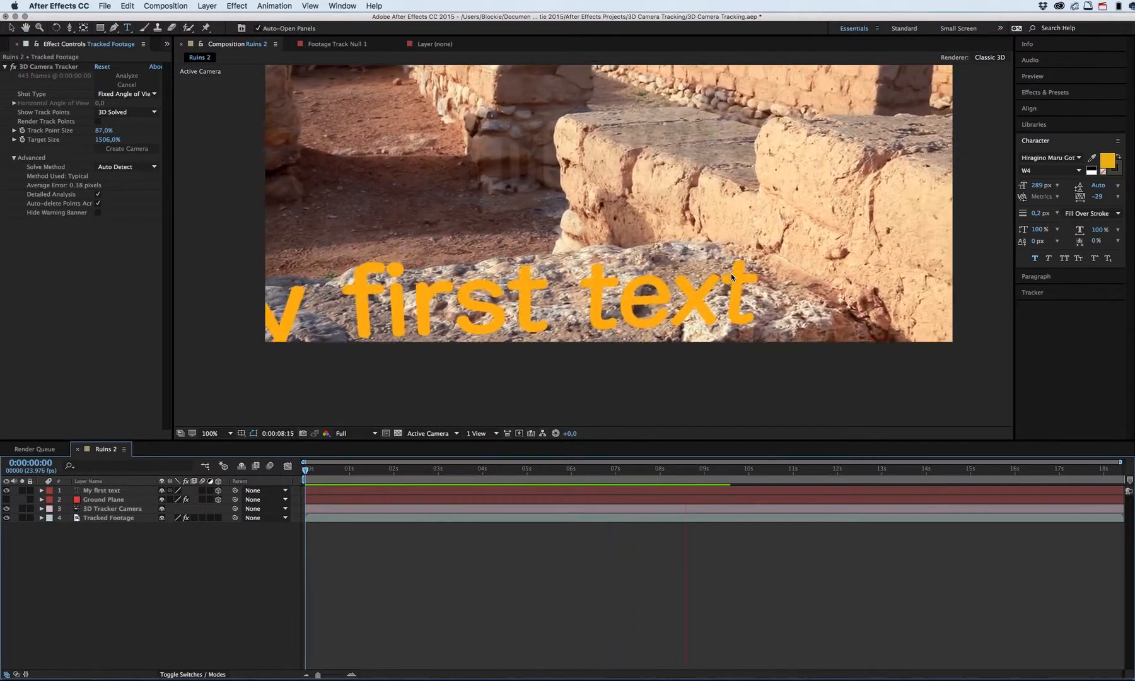
key(space)
drag(689, 471, 532, 472)
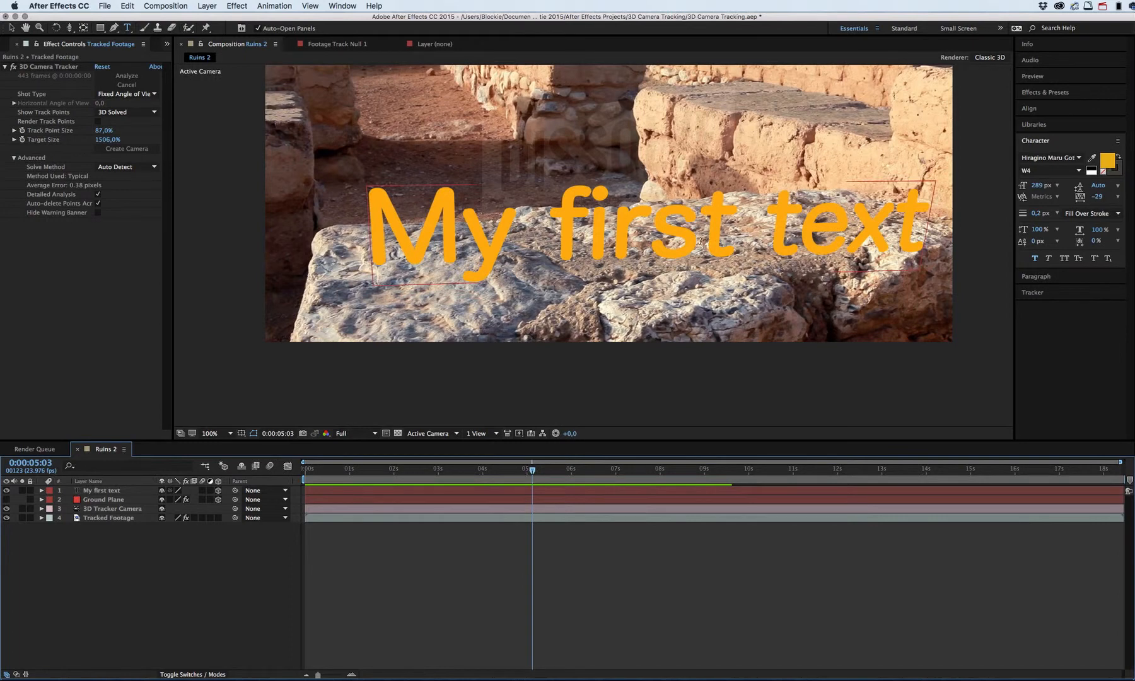
Step: Select the 3D Tracker Camera, scrub to 0:00:14:00 to examine the shot, and select the My first text layer
click(116, 509)
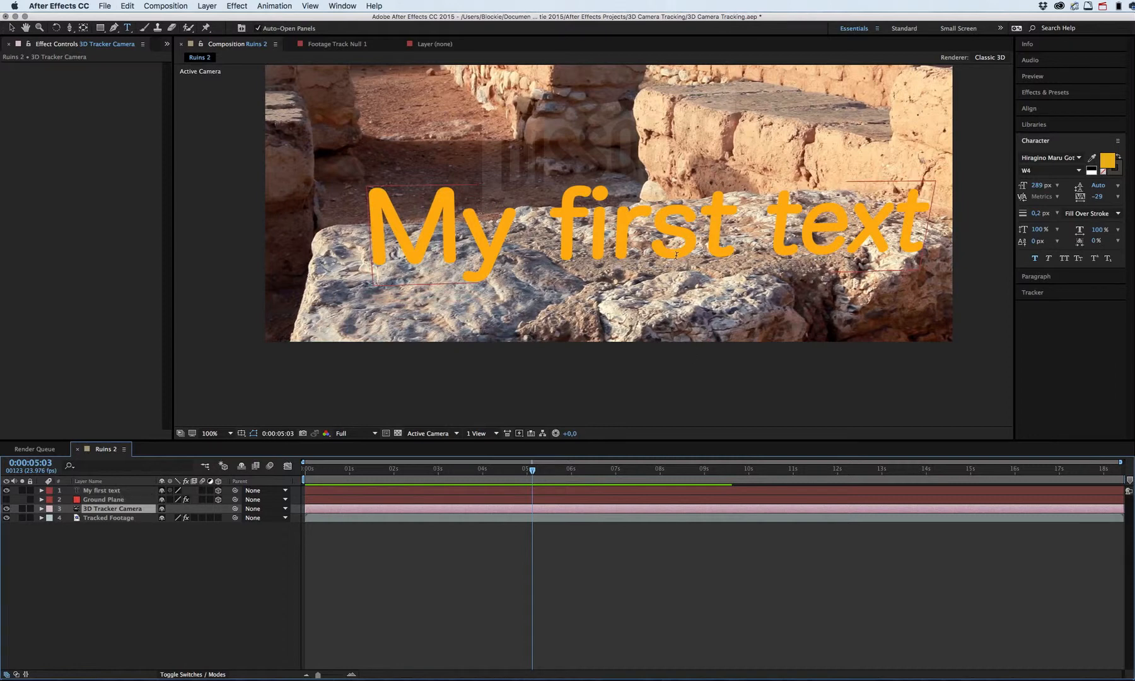
drag(534, 470, 926, 463)
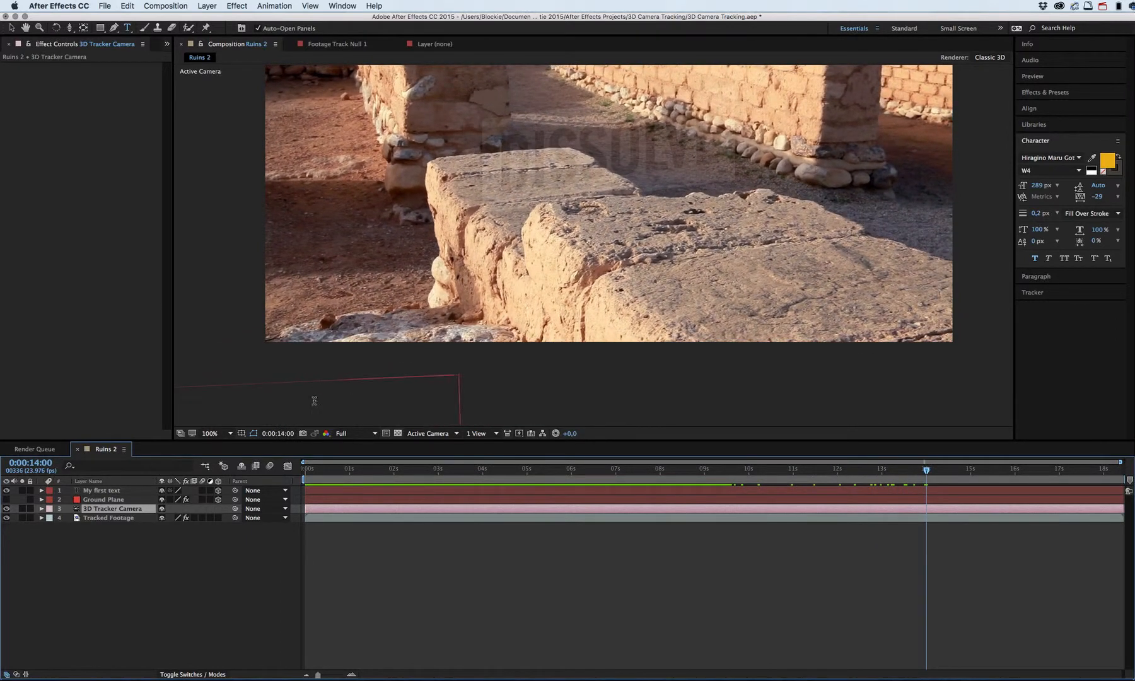
click(109, 491)
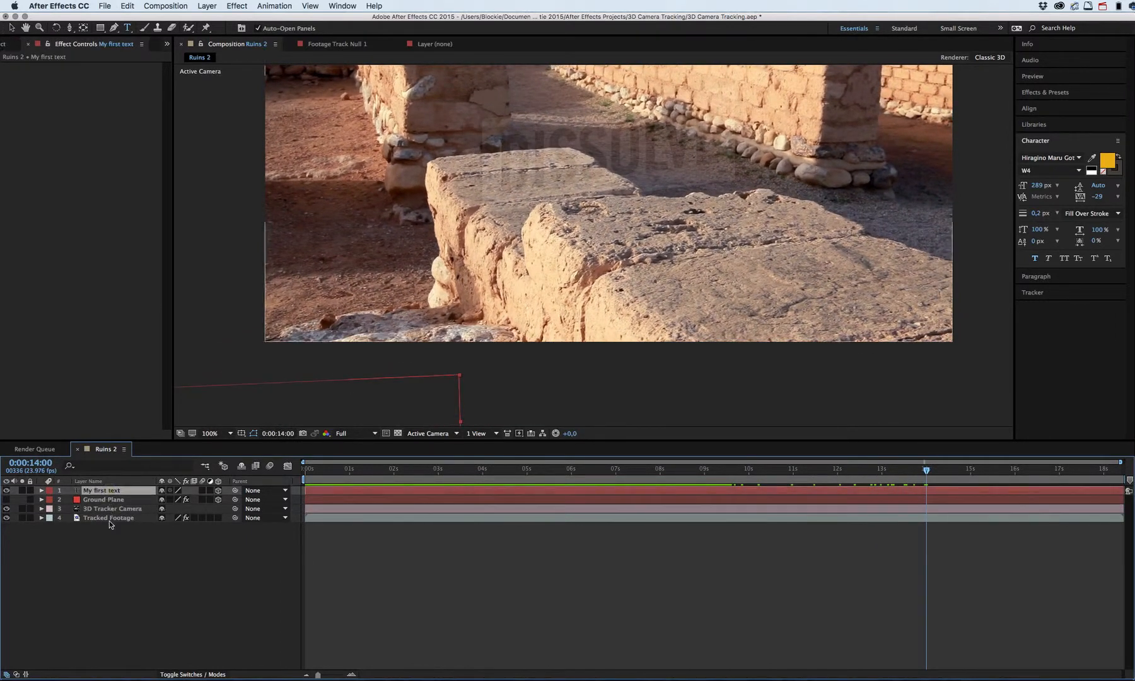
Step: Display the Tracked Footage layer's 3D track points and create a text layer from a point on the large foreground rock
click(113, 519)
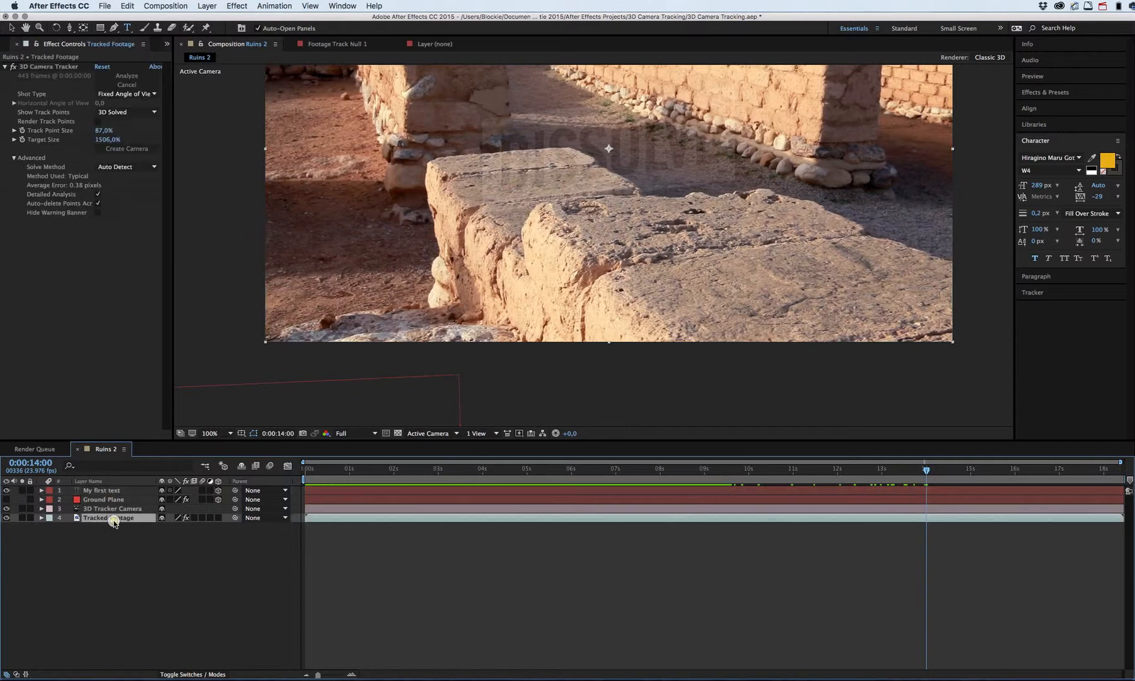
click(59, 66)
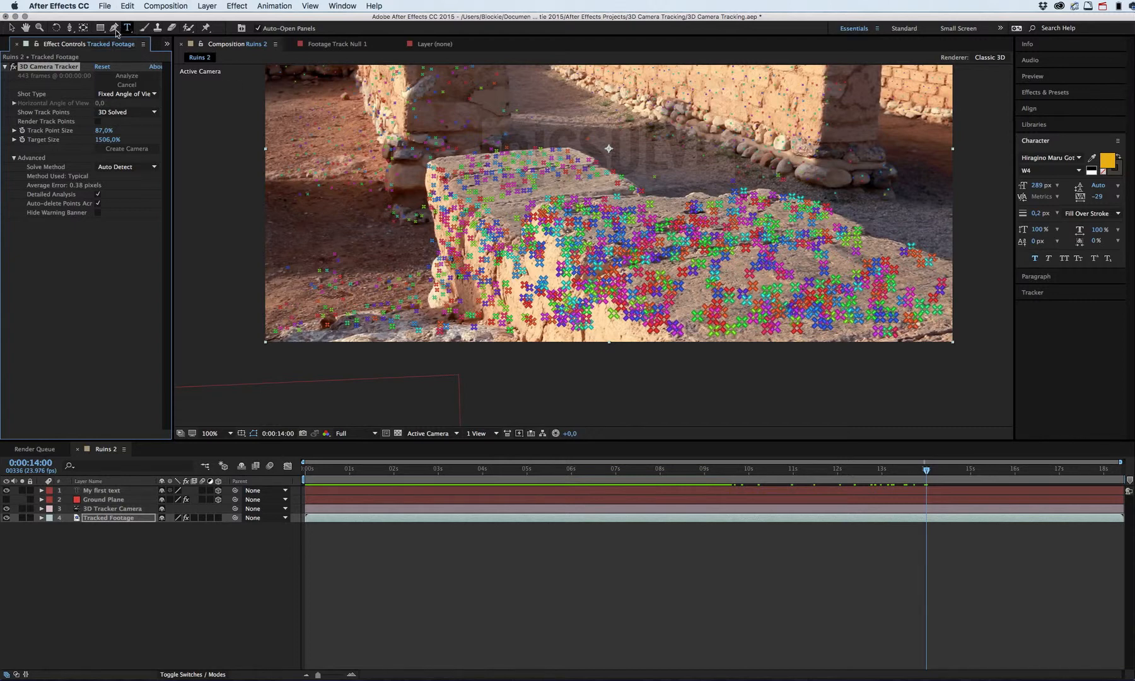
key(v)
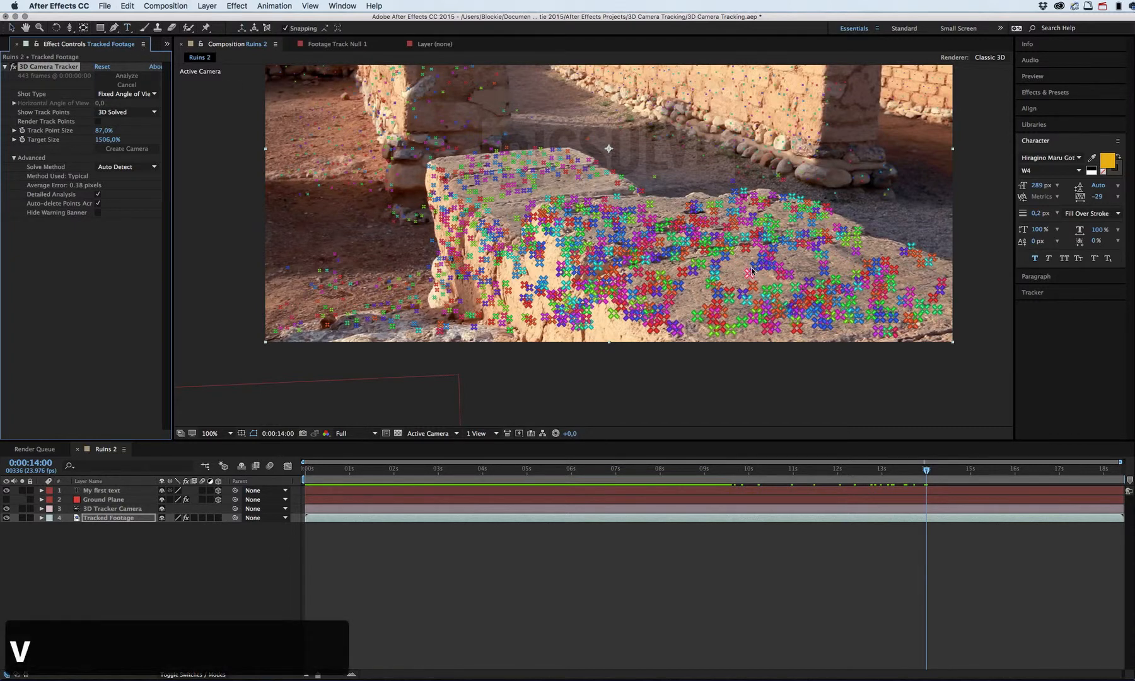
right_click(750, 274)
click(762, 281)
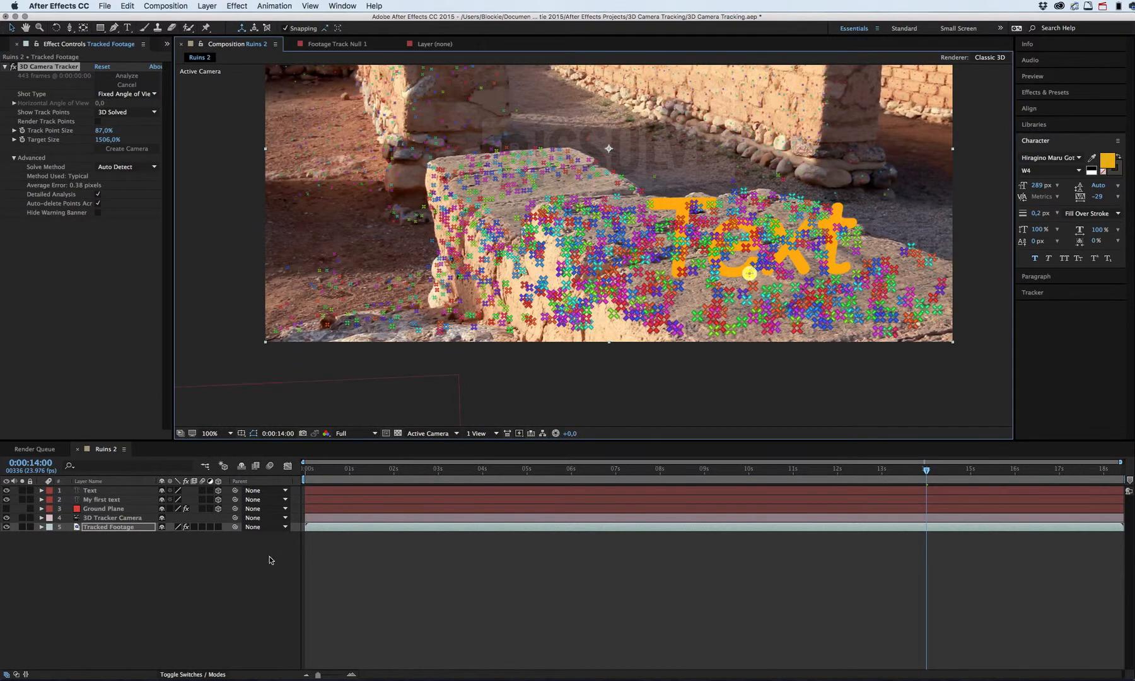
Step: Replace the new text layer's placeholder with "2nd Text" and reduce its font size to 187 px
click(94, 491)
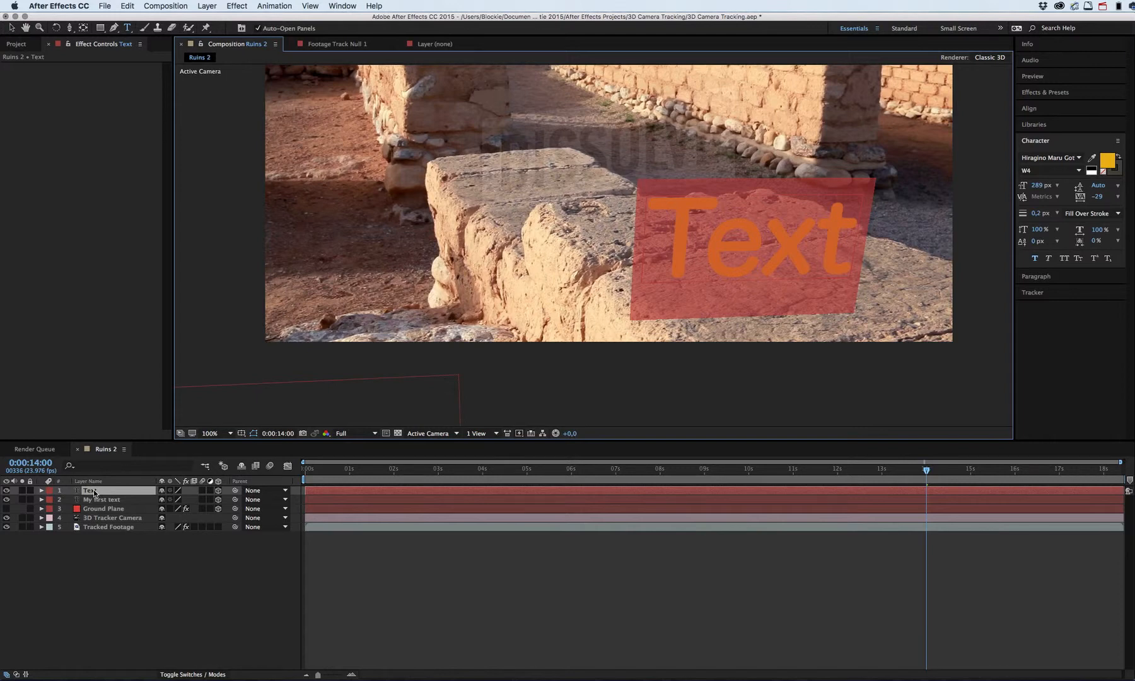
text(2nd)
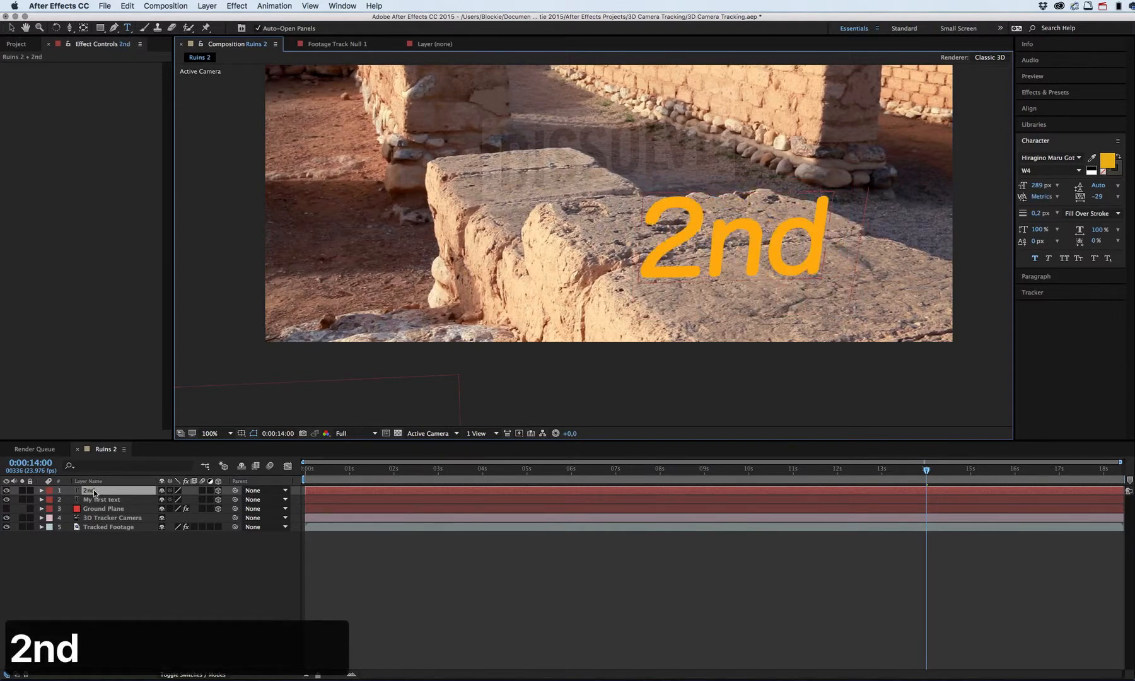
text( Text)
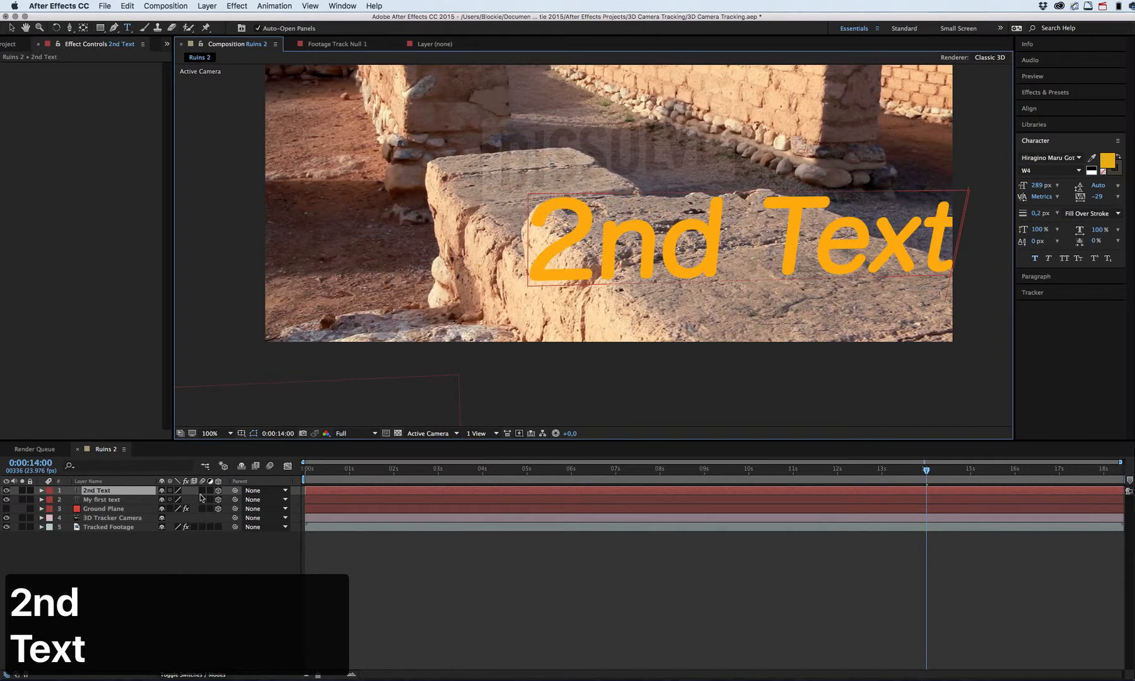
drag(1037, 186, 988, 189)
click(109, 491)
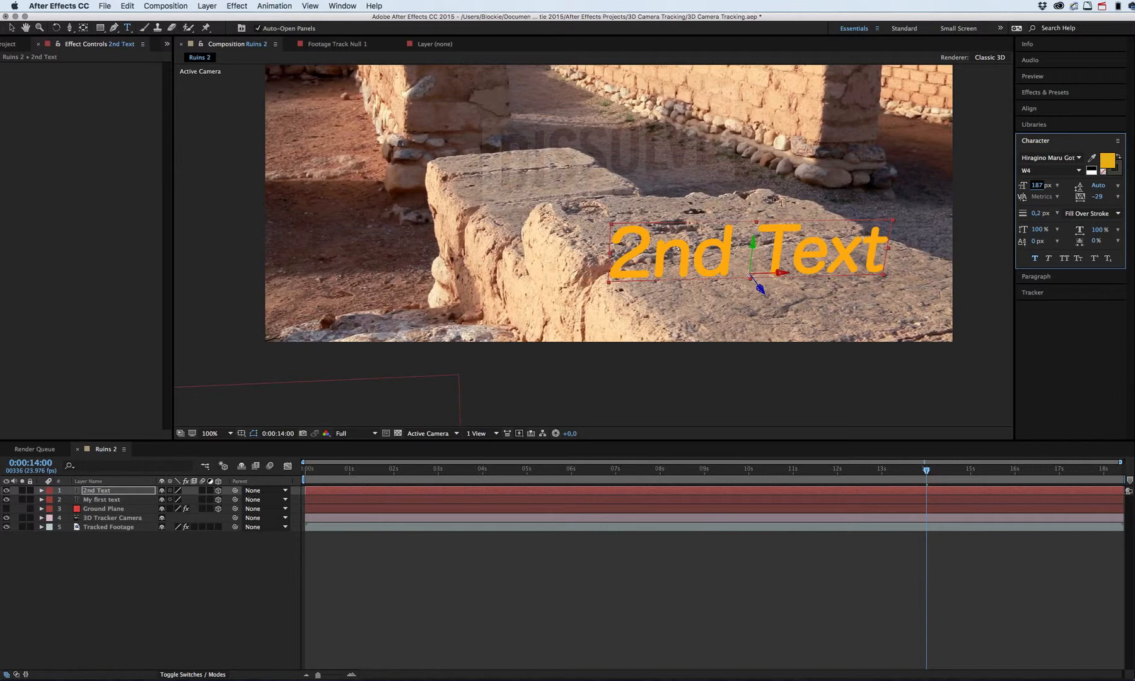
Step: Reposition the 2nd Text layer in depth along its Z axis, keeping it over the top of the foreground rock
key(v)
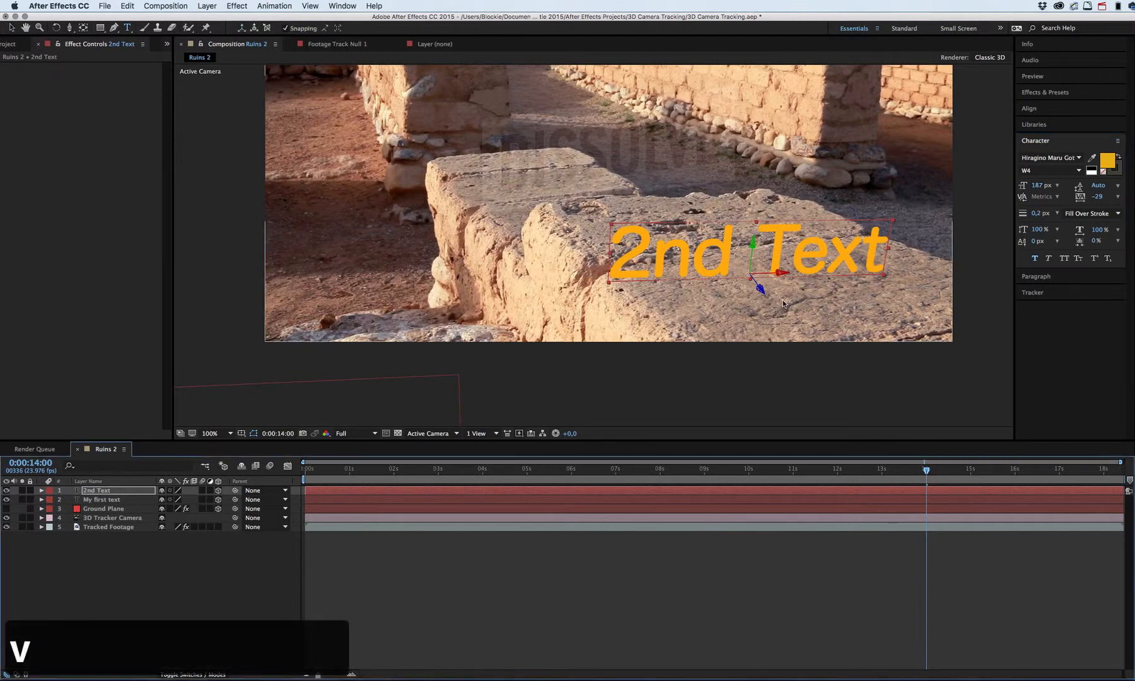
drag(759, 289, 750, 241)
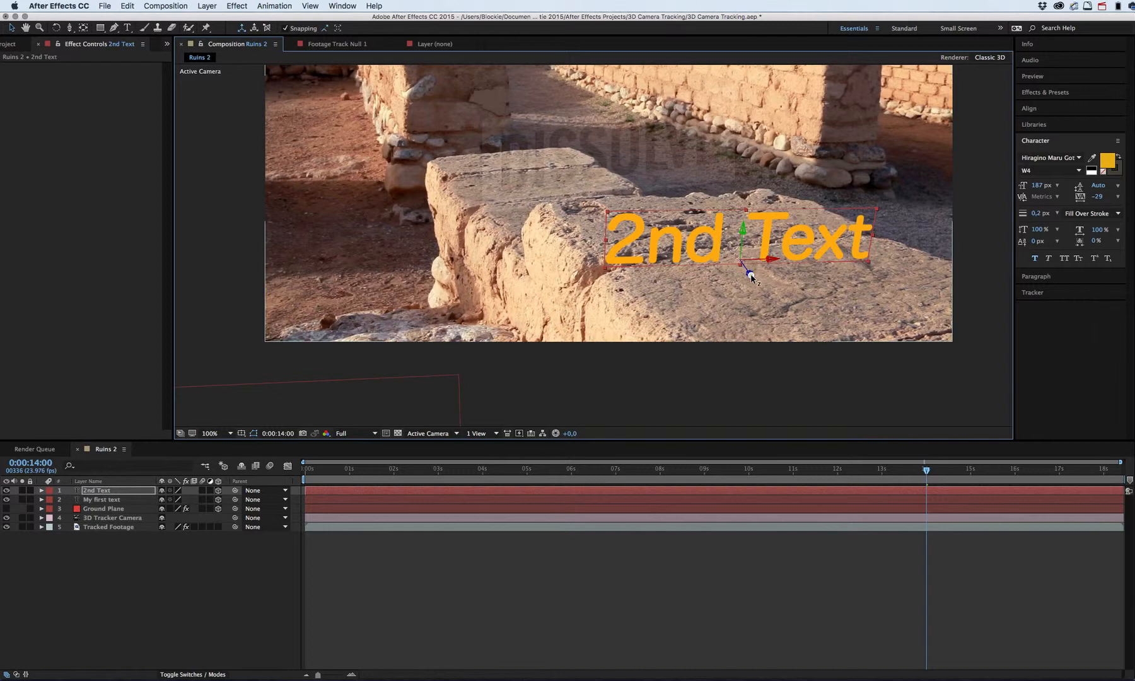
drag(751, 277, 802, 269)
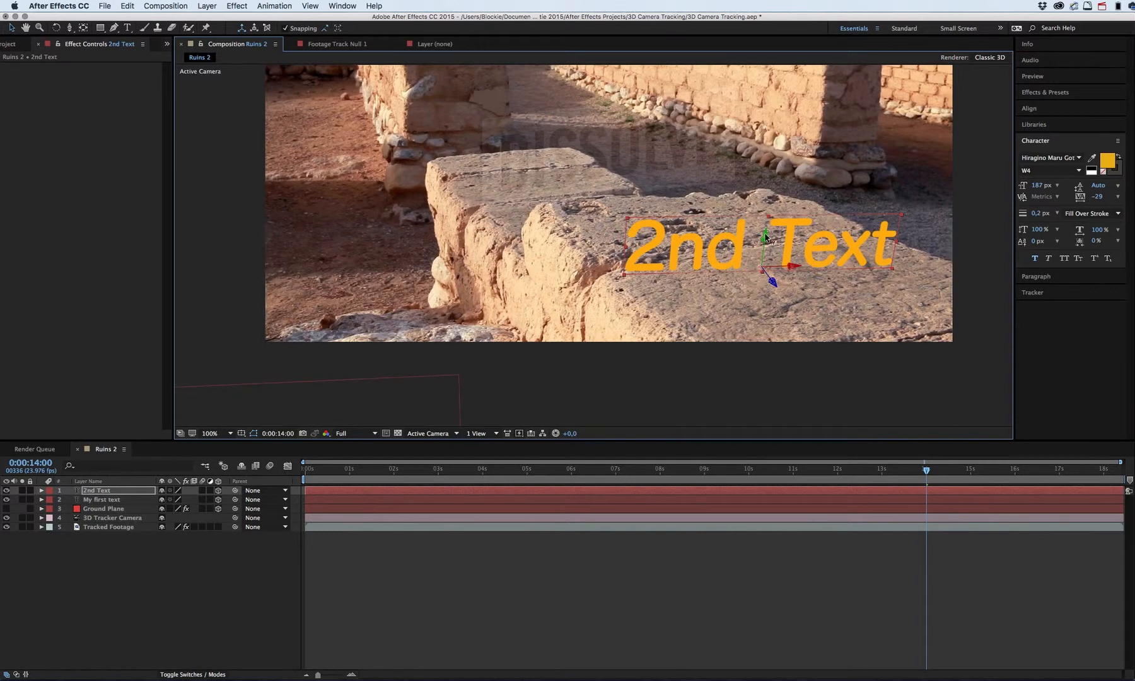
Step: Try raising the 2nd Text layer along its Y axis, scrub to 0:00:11:10 to check it, and undo the move
drag(764, 238, 769, 185)
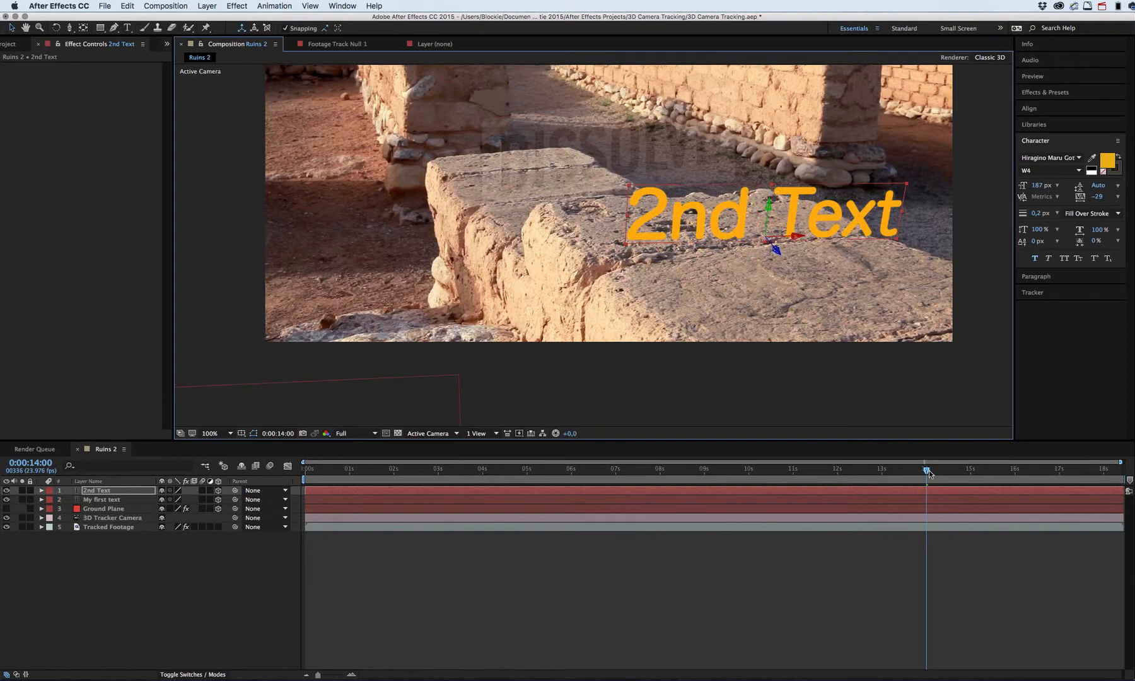
drag(926, 471, 806, 477)
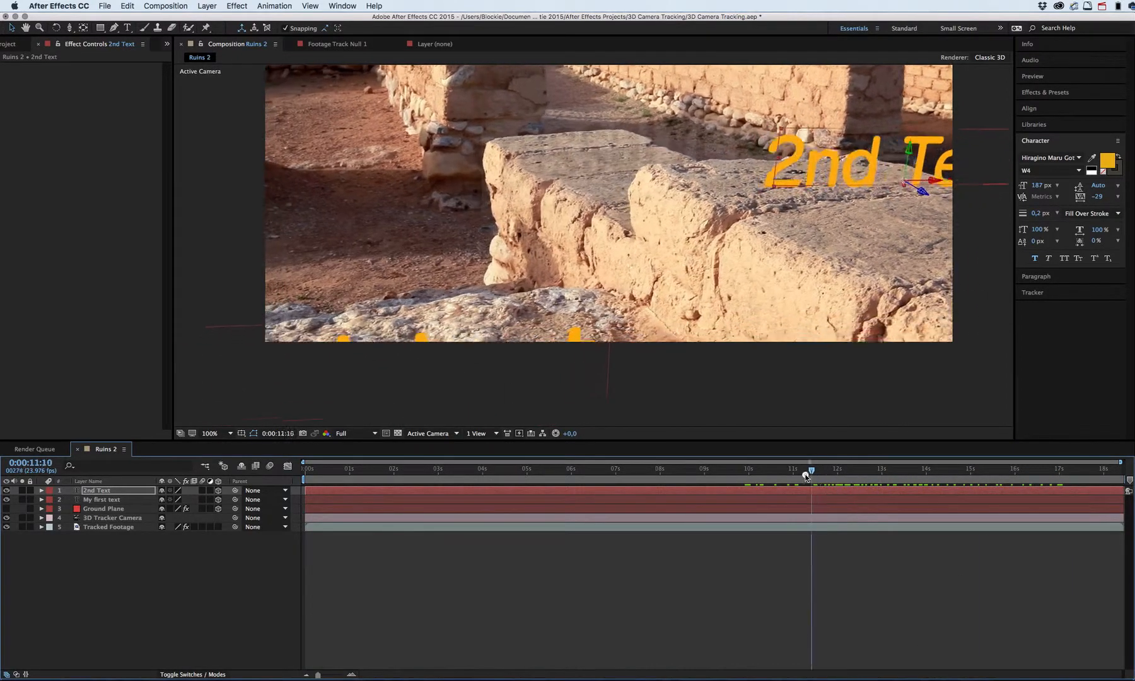
key(super+z)
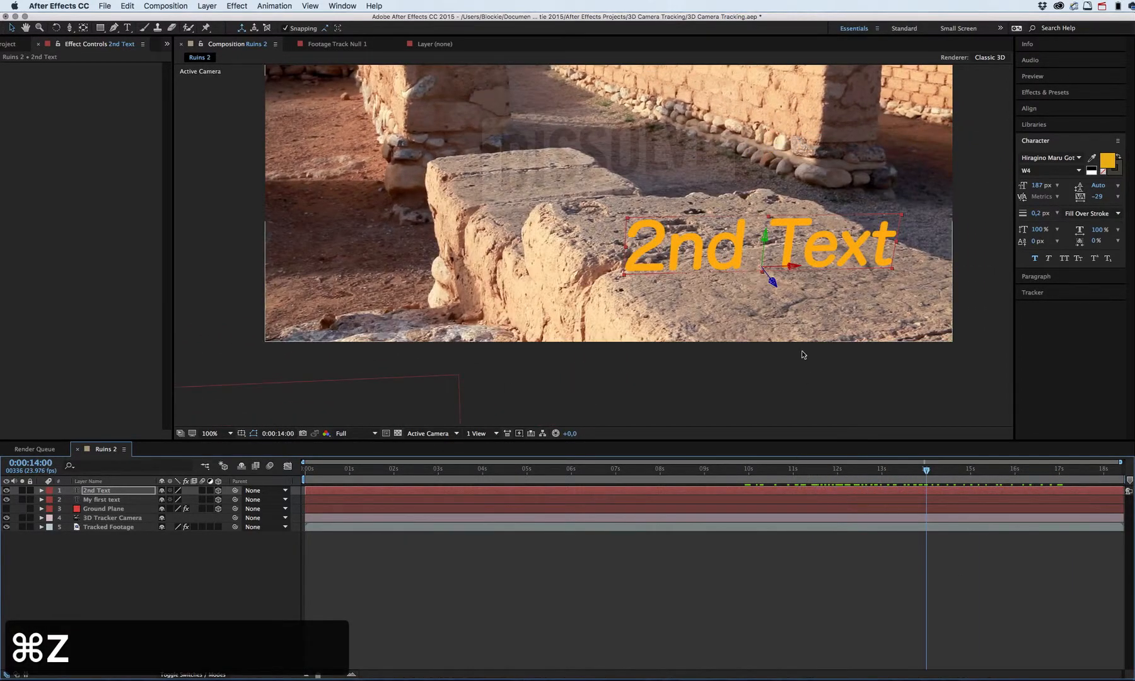
Step: Move to 0:00:14:13 and switch to the Left view to examine the camera's position relative to the 2nd Text layer
drag(926, 470, 950, 470)
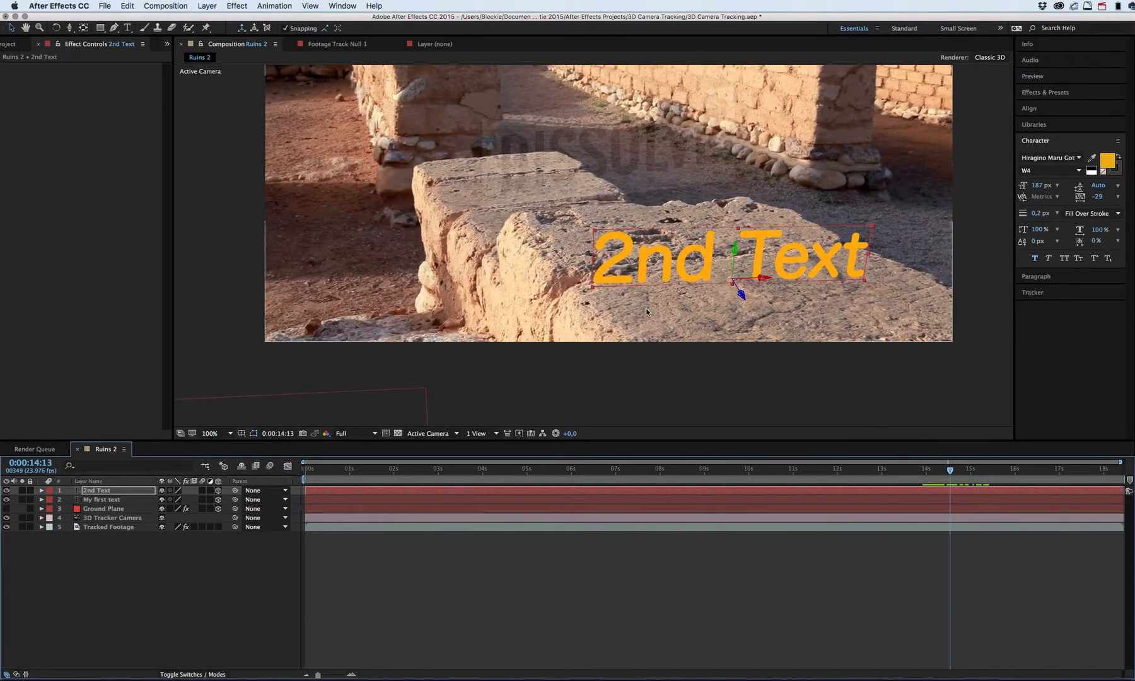
click(450, 434)
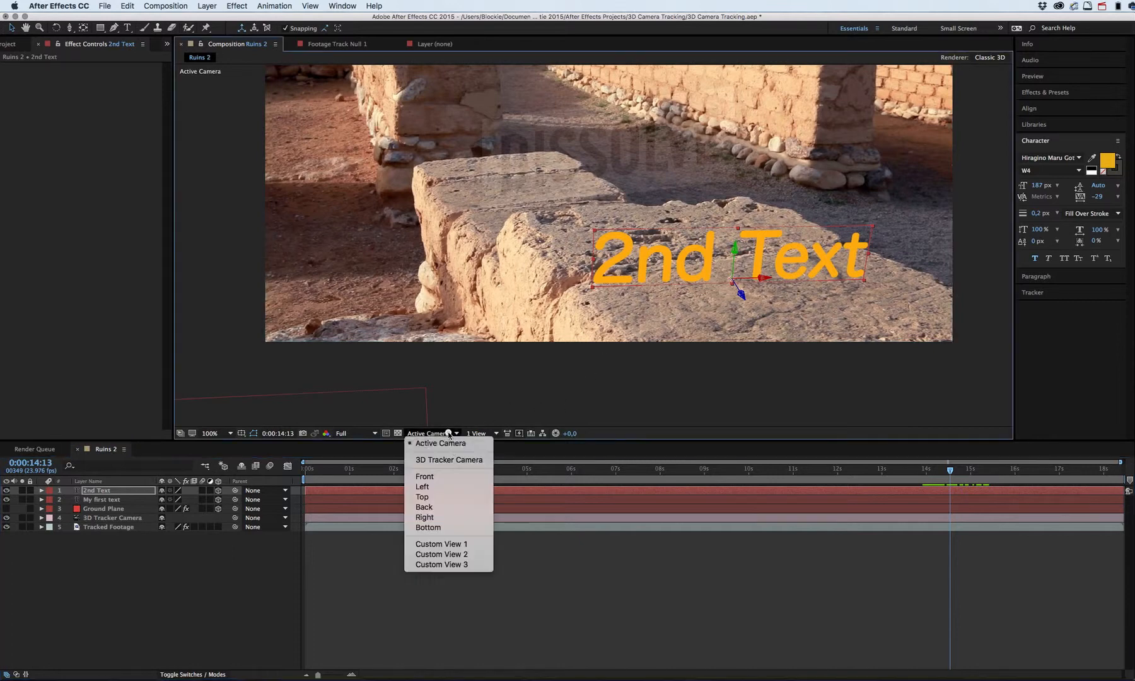
click(451, 487)
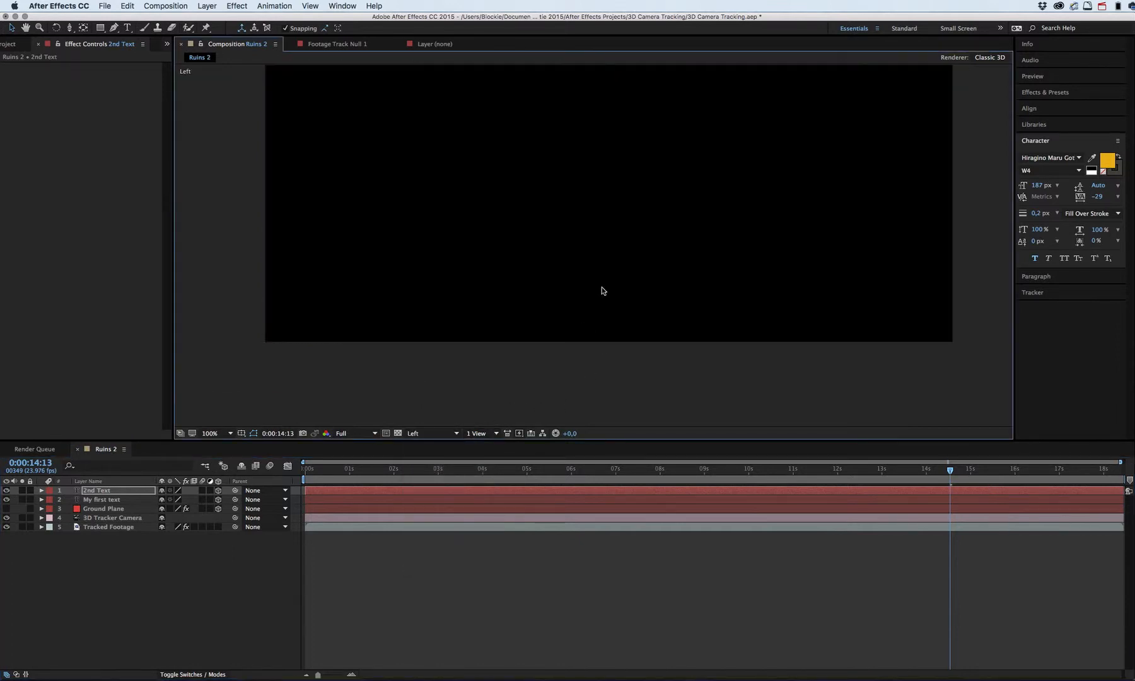
drag(602, 284, 627, 359)
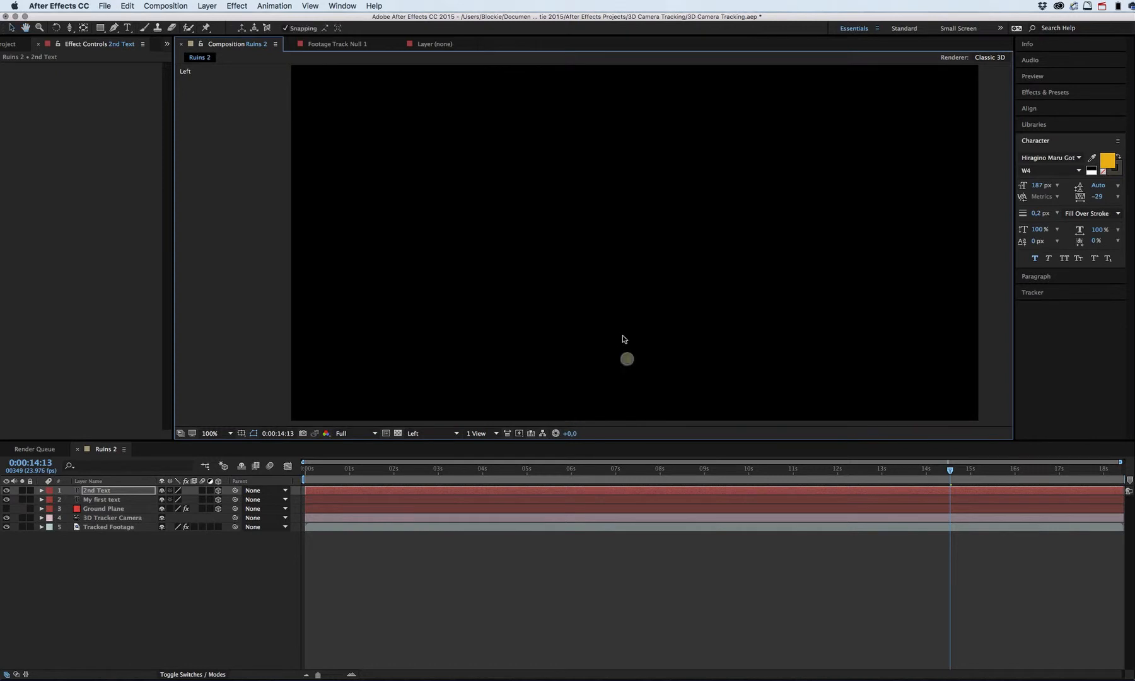
scroll(622, 335, down, 7)
scroll(622, 335, up, 6)
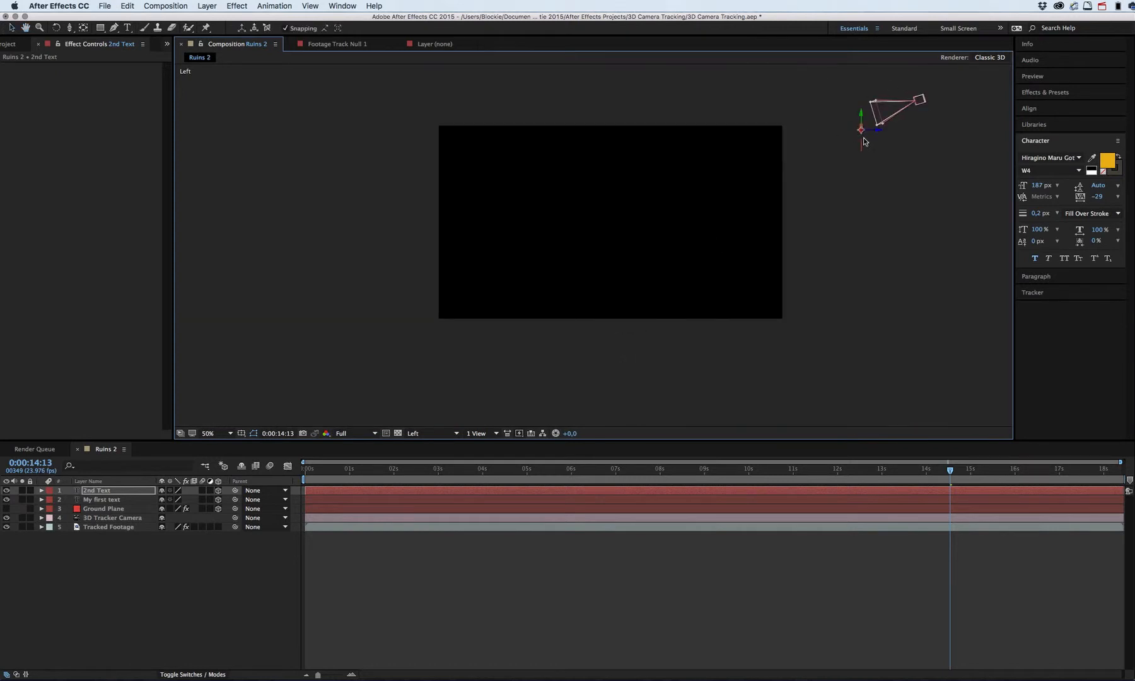
Step: Make the Ground Plane layer visible and examine its grid, the camera and the 2nd Text layer from the Top view at 0:00:11:19
click(6, 508)
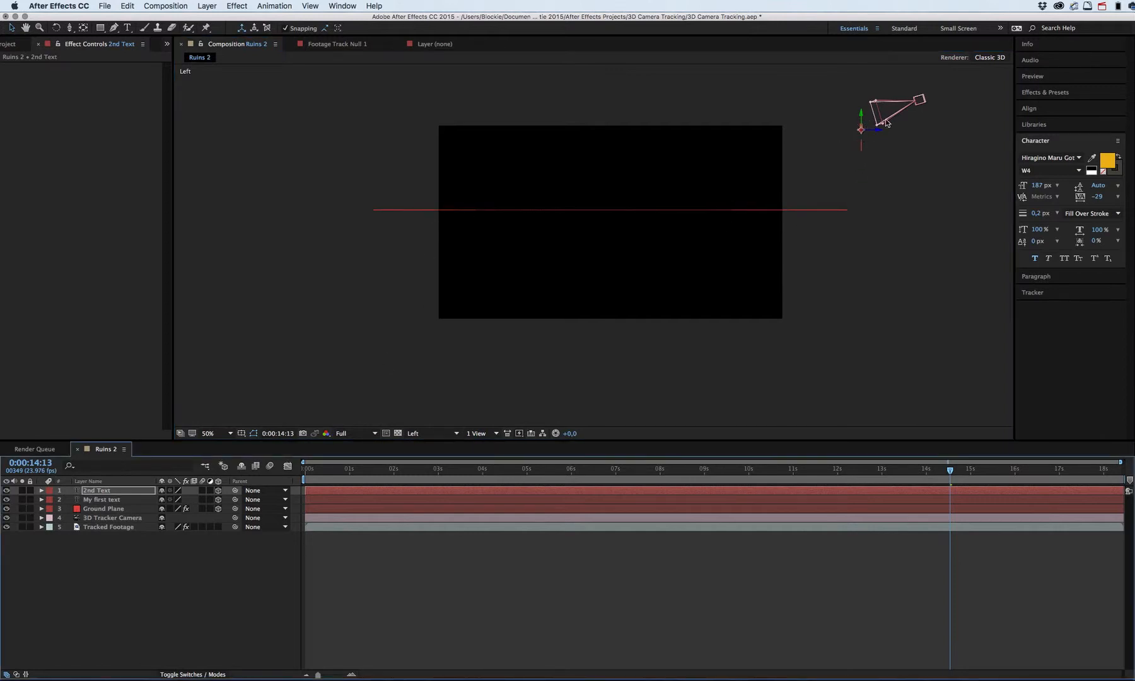
drag(951, 469, 827, 470)
click(458, 434)
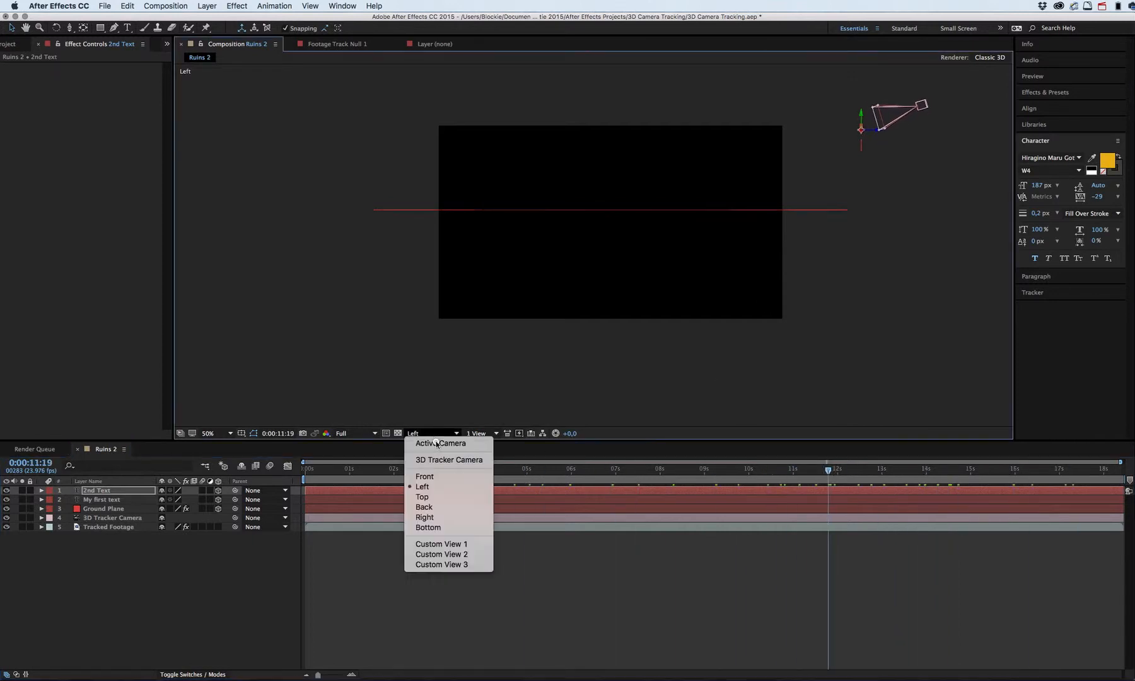
click(439, 503)
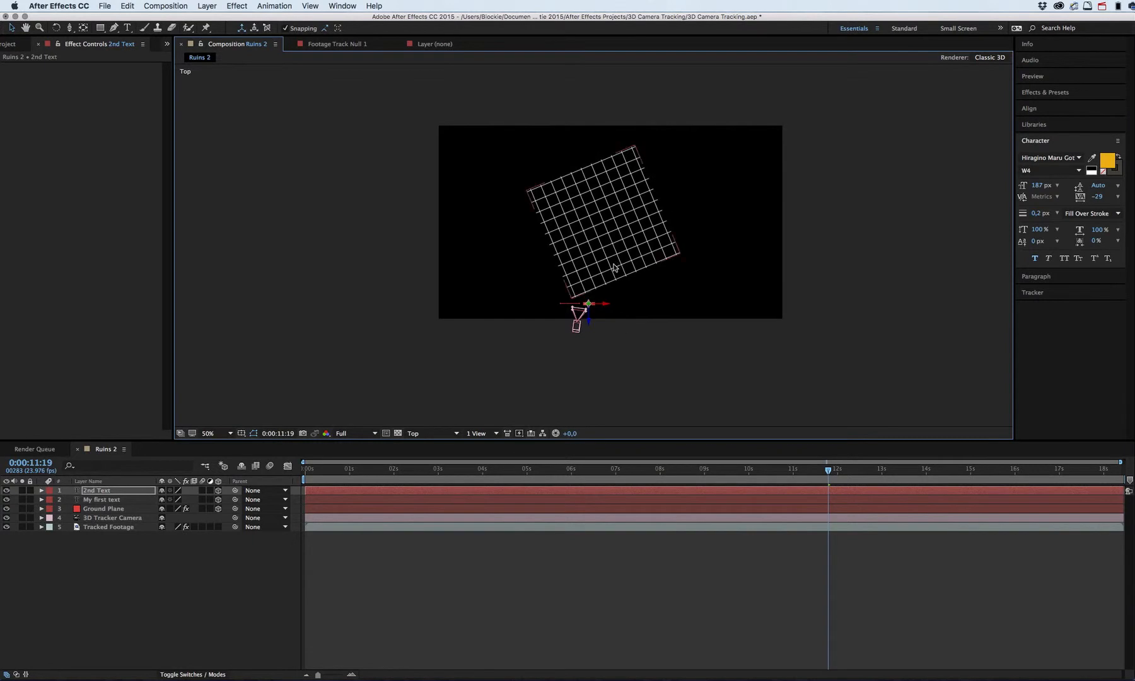
key(period)
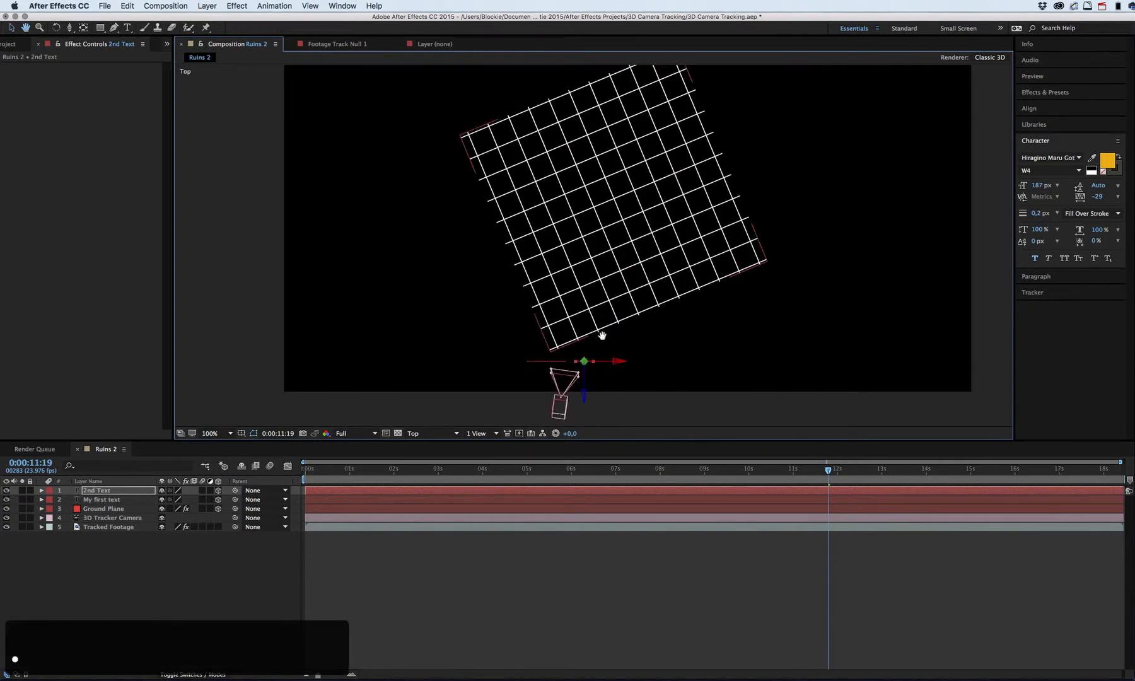
drag(600, 334, 610, 303)
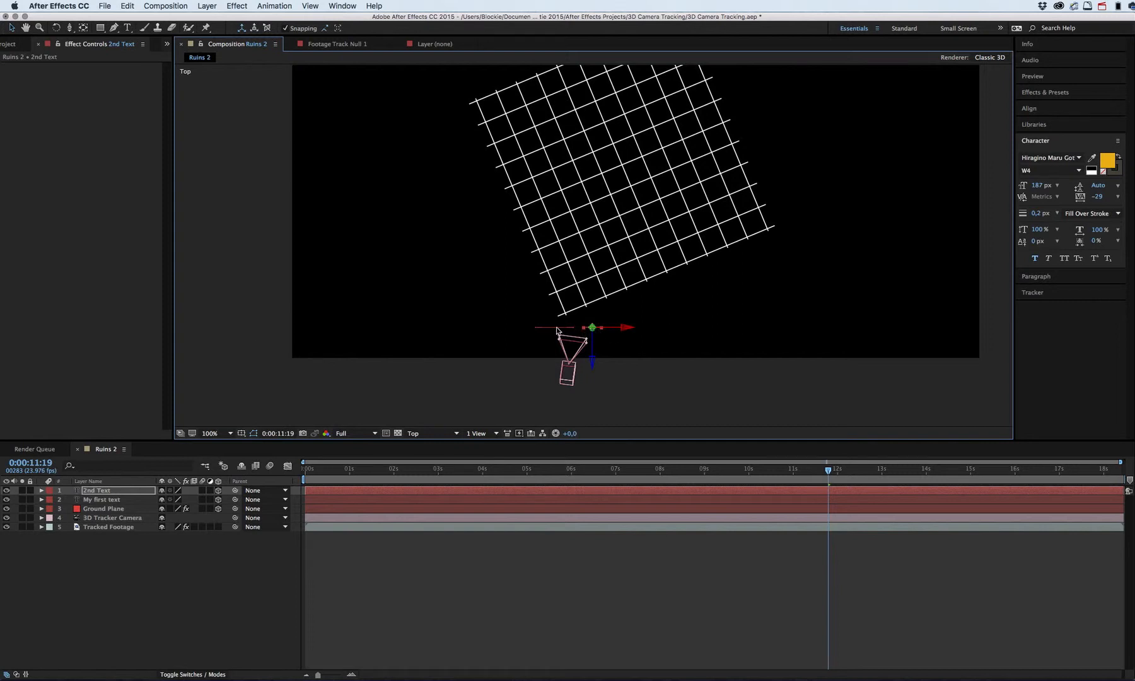
click(557, 329)
click(599, 330)
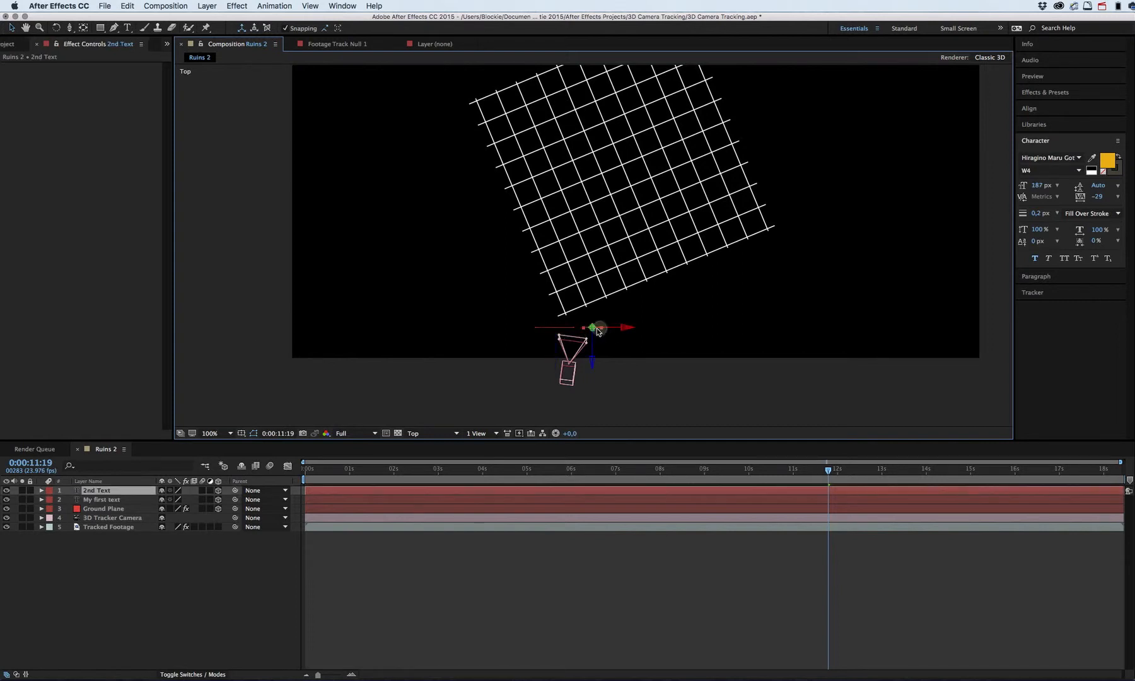
Step: Switch to the Front view at 25% magnification and dolly the view back to examine the ground plane edge-on
click(444, 434)
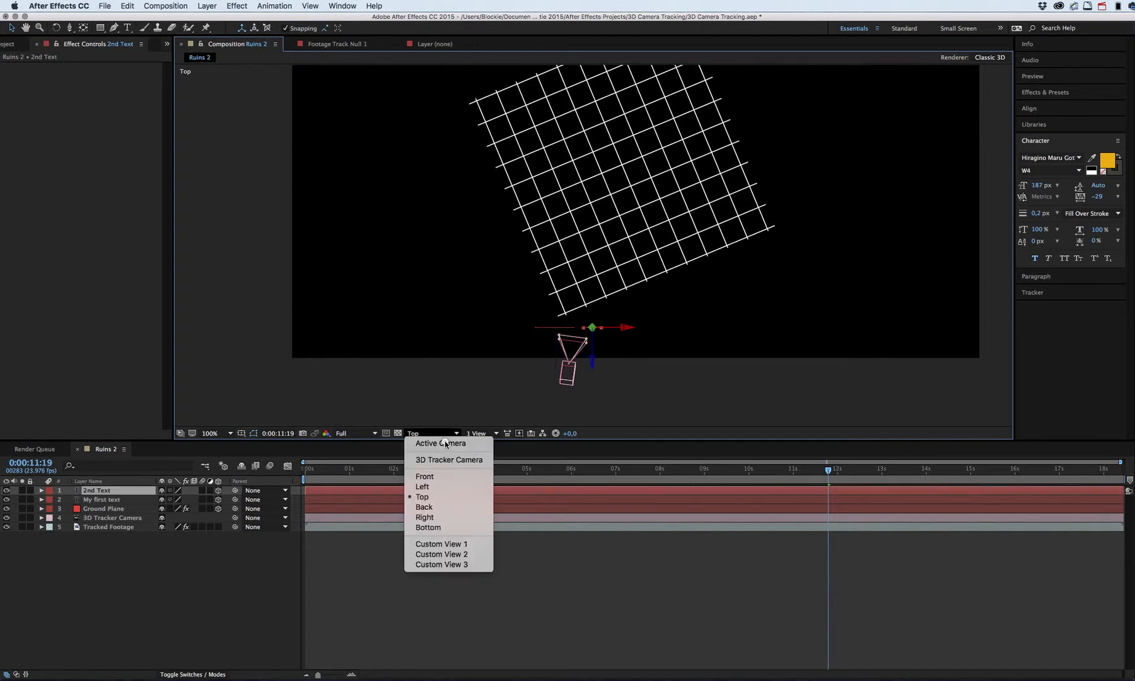
click(450, 476)
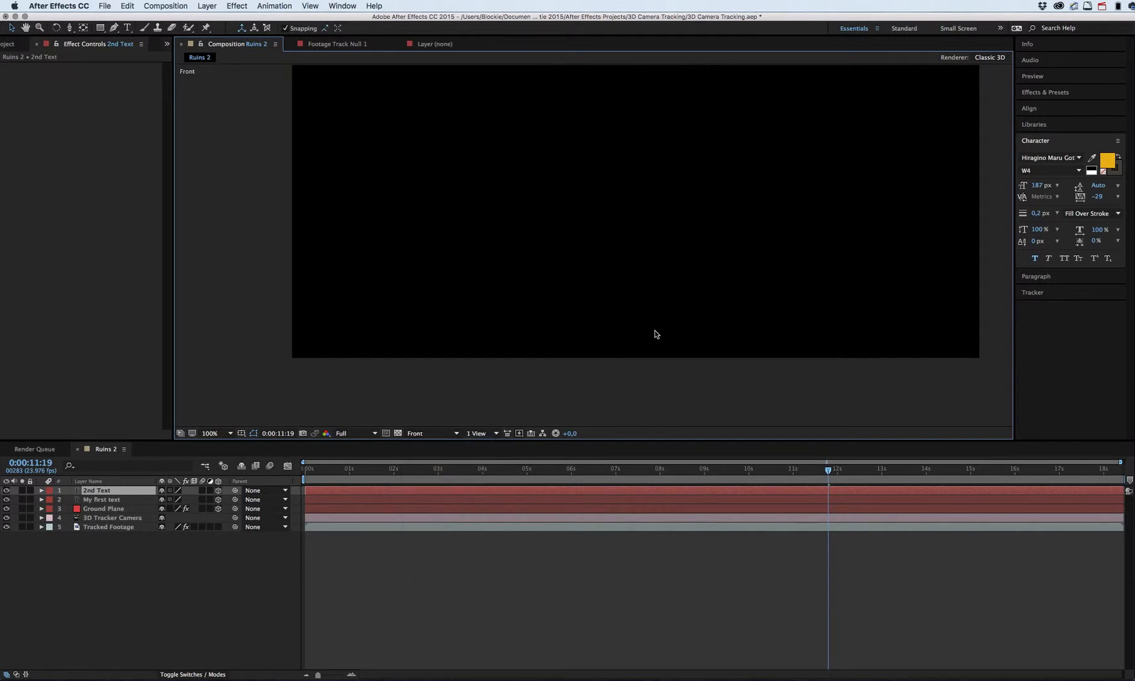
key(comma)
key(comma)
key(comma)
key(comma)
key(comma)
key(comma)
key(comma)
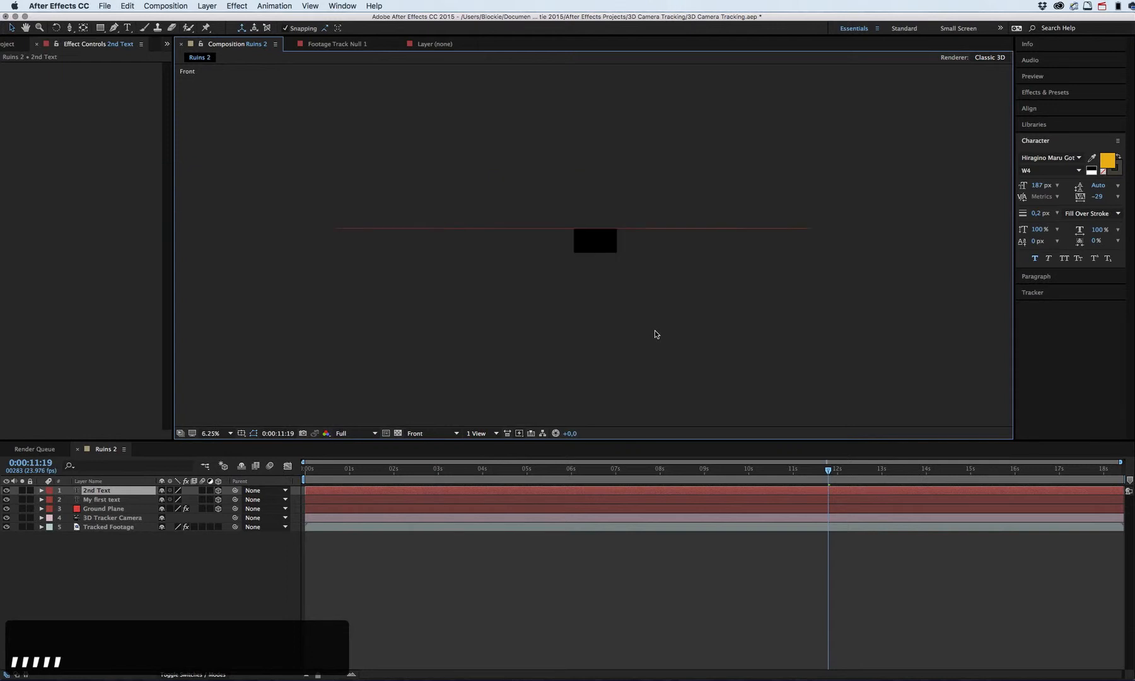
key(period)
key(period)
key(period)
key(period)
key(comma)
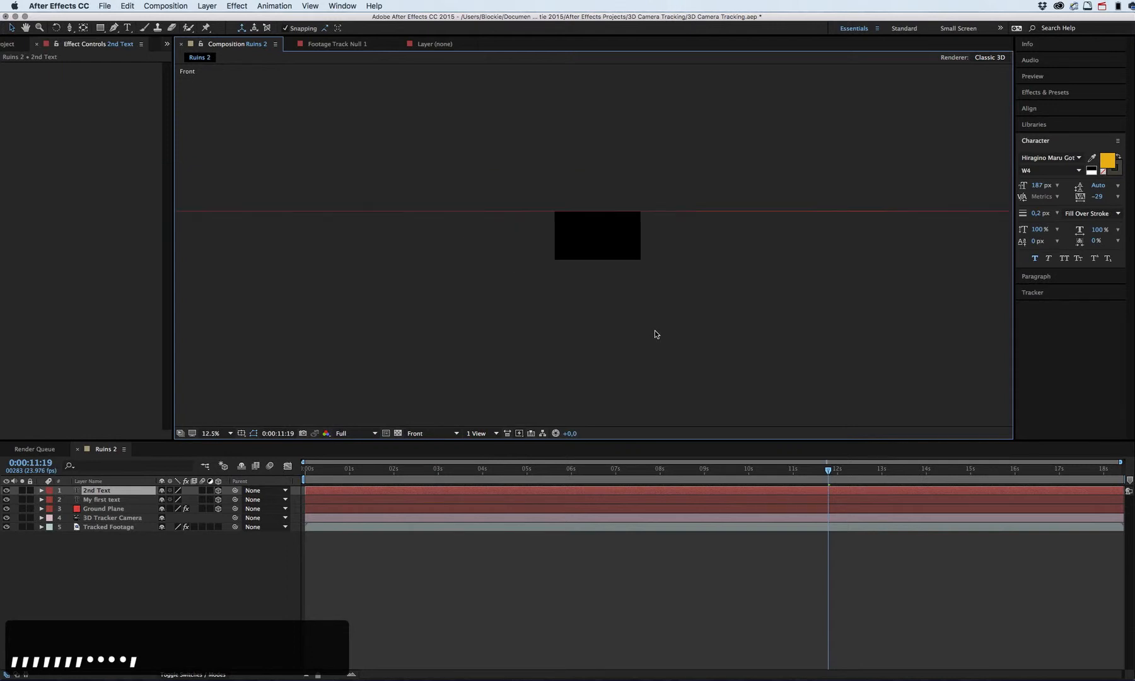
key(period)
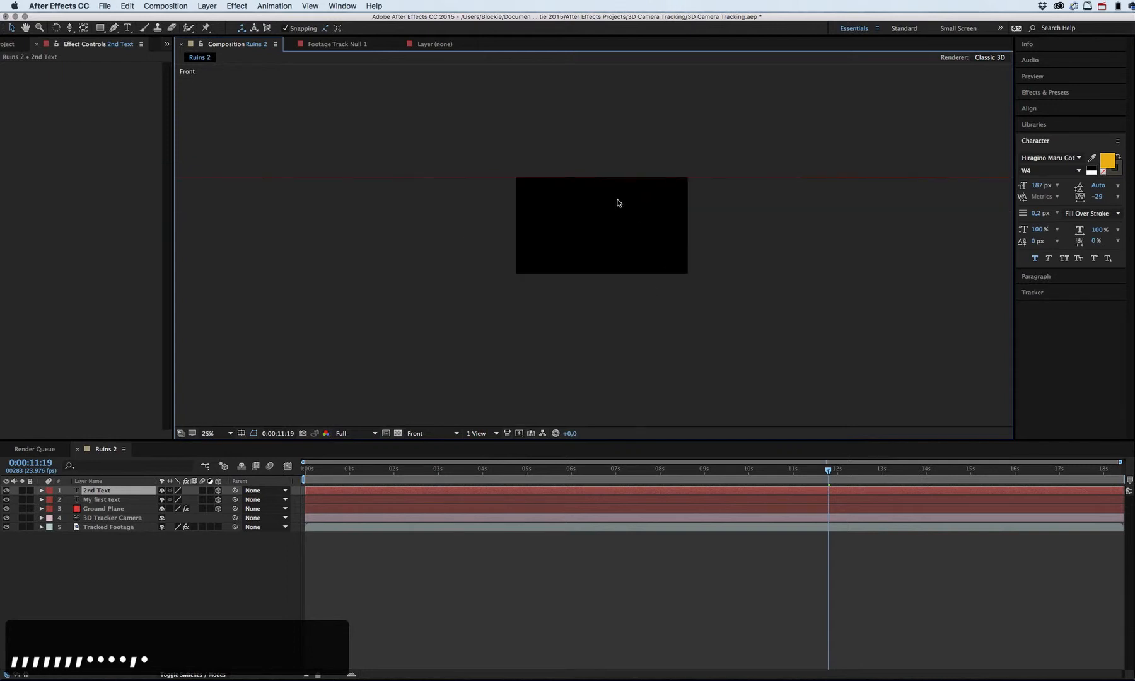
key(c)
drag(608, 205, 640, 526)
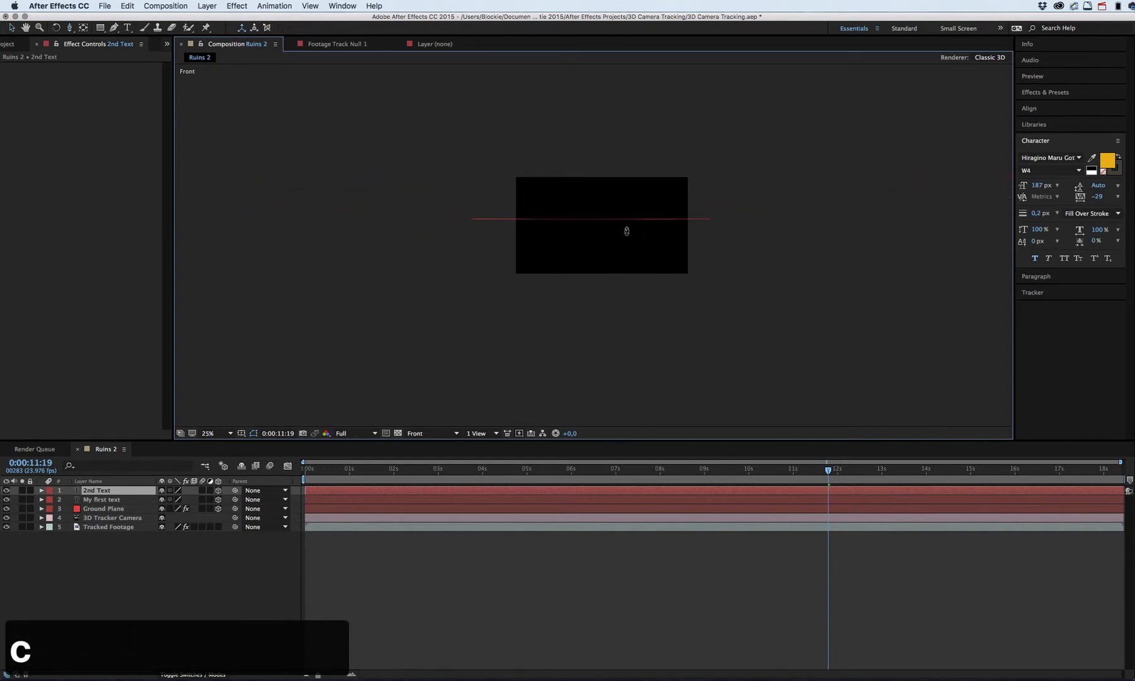
drag(627, 231, 619, 532)
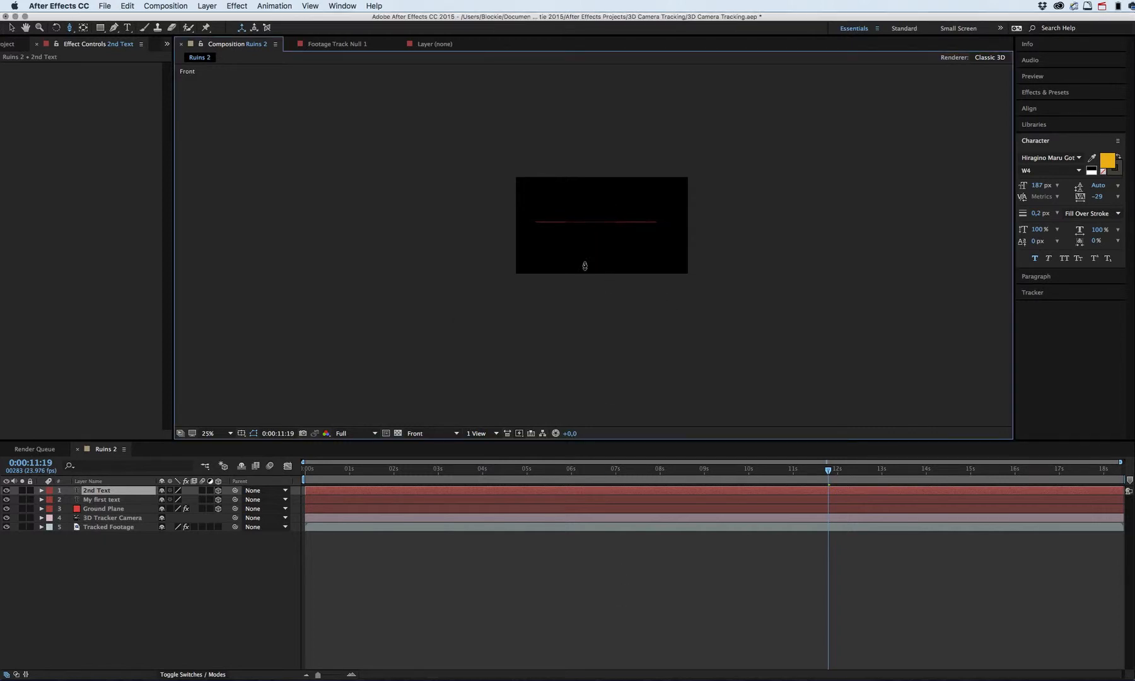
Step: Return to the Active Camera view at 50% magnification and move to 0:00:09:00 to examine the text layers against the ground plane
click(437, 433)
click(440, 443)
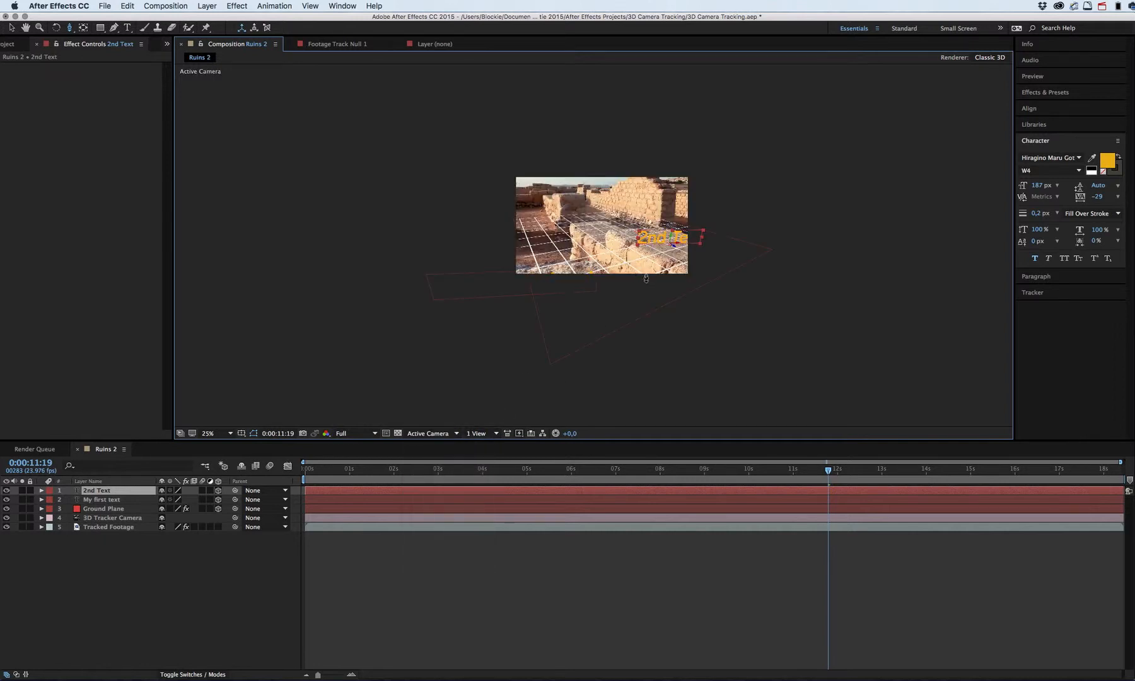
key(period)
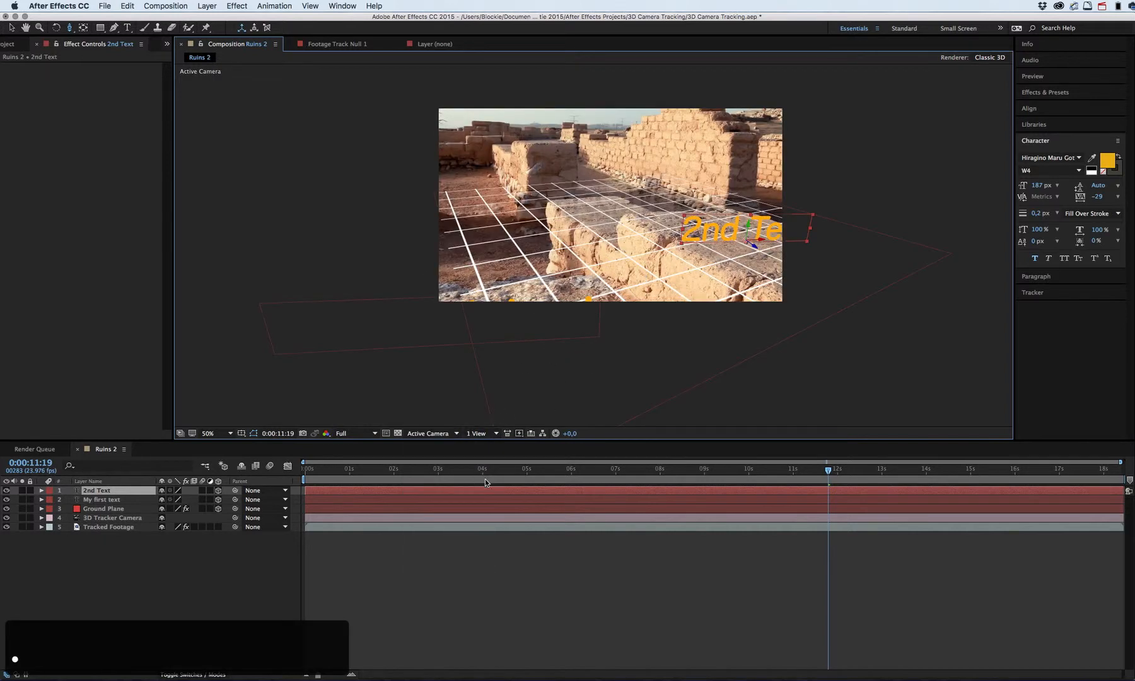
drag(827, 469, 704, 470)
Step: Switch to the 4 Views - Left layout, reframe the Back view, and scrub to 0:00:06:00 to compare the layers from several angles
click(480, 433)
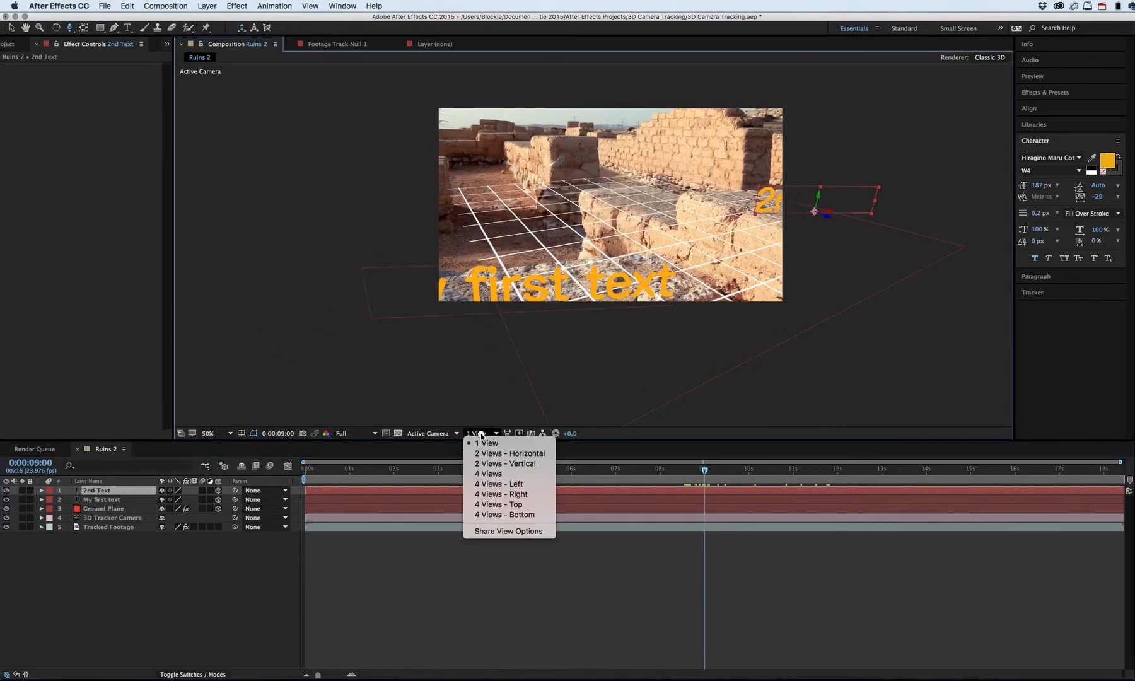
click(497, 483)
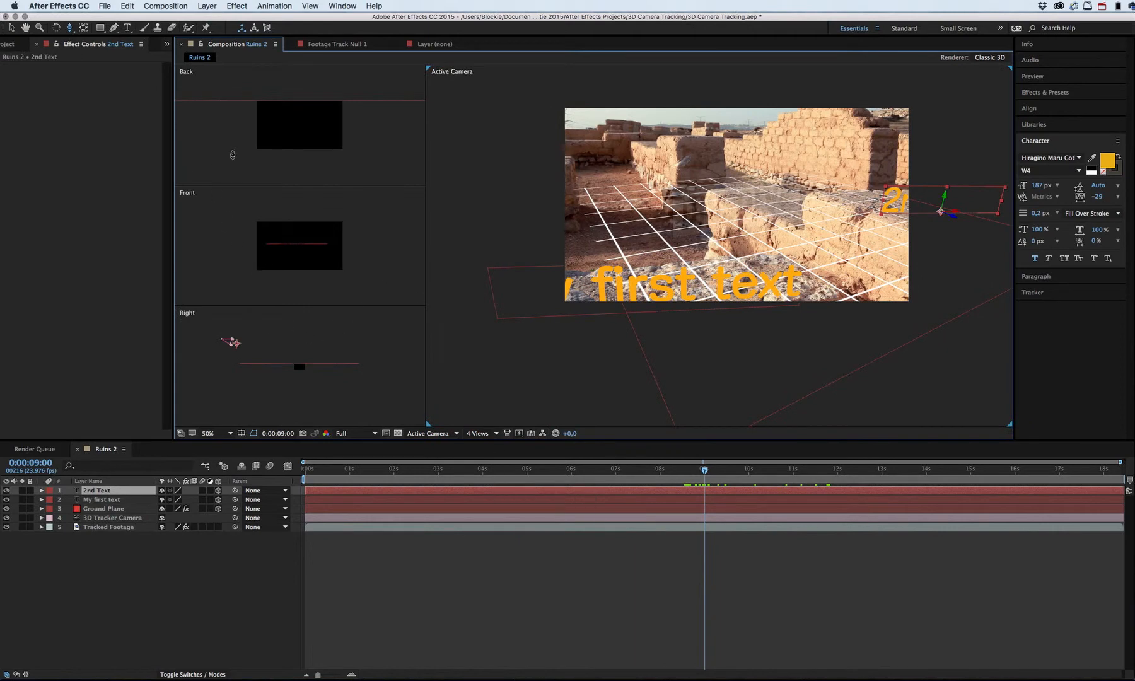
click(280, 134)
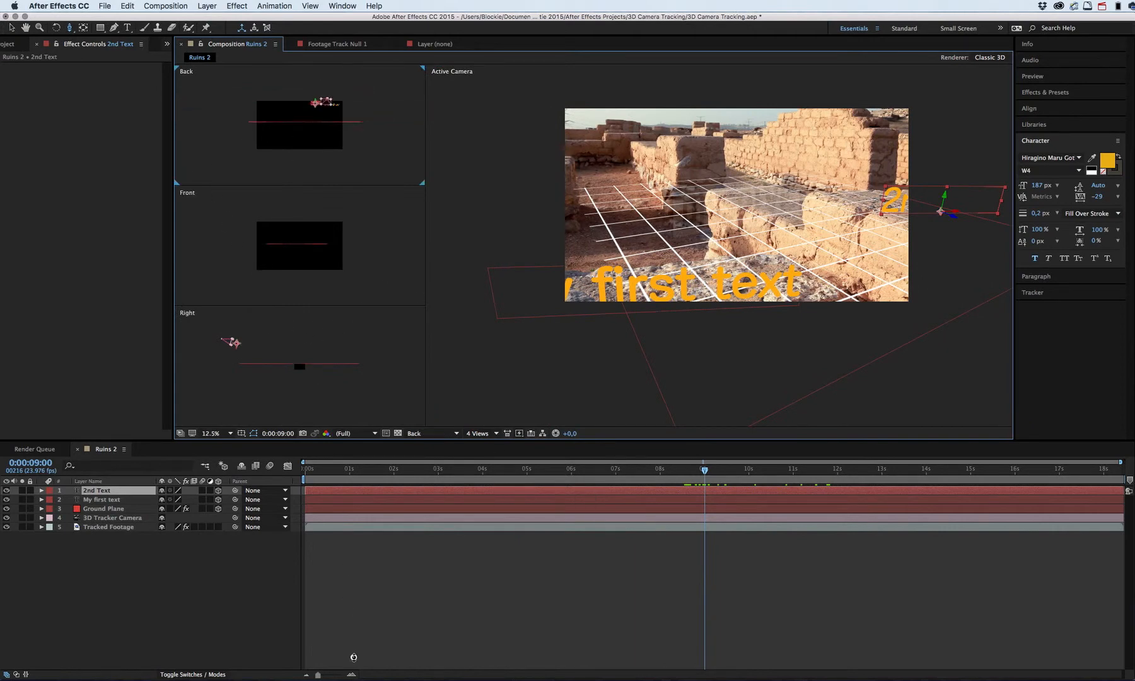
drag(280, 134, 302, 159)
mouse_move(570, 472)
mouse_down()
mouse_move(309, 470)
mouse_move(750, 484)
mouse_move(581, 484)
mouse_up()
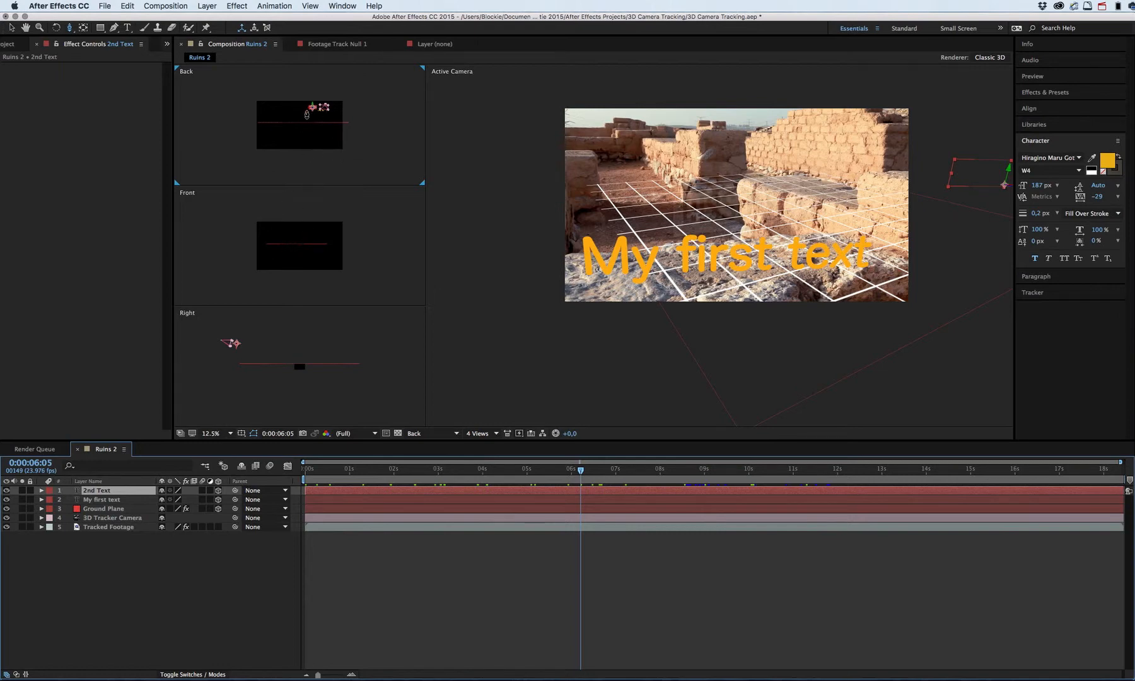
mouse_move(578, 471)
mouse_down()
mouse_move(506, 472)
mouse_move(571, 471)
mouse_up()
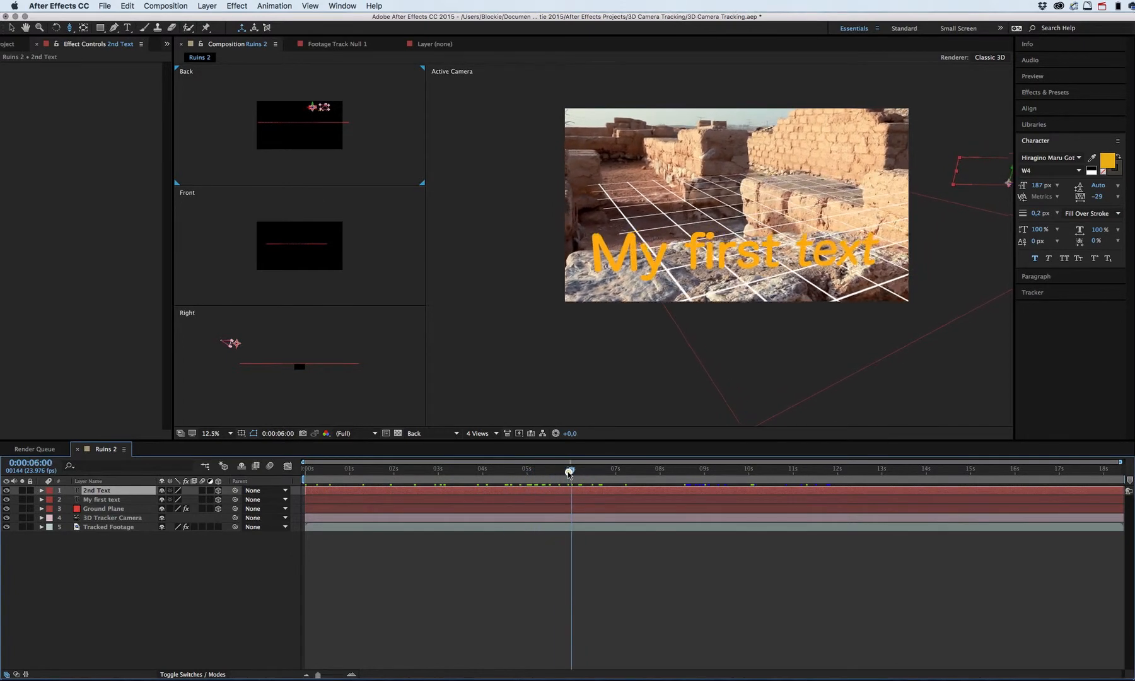
Step: Restore the single Active Camera view and enlarge it to 100% magnification to examine My first text on the ground plane
click(479, 434)
click(482, 441)
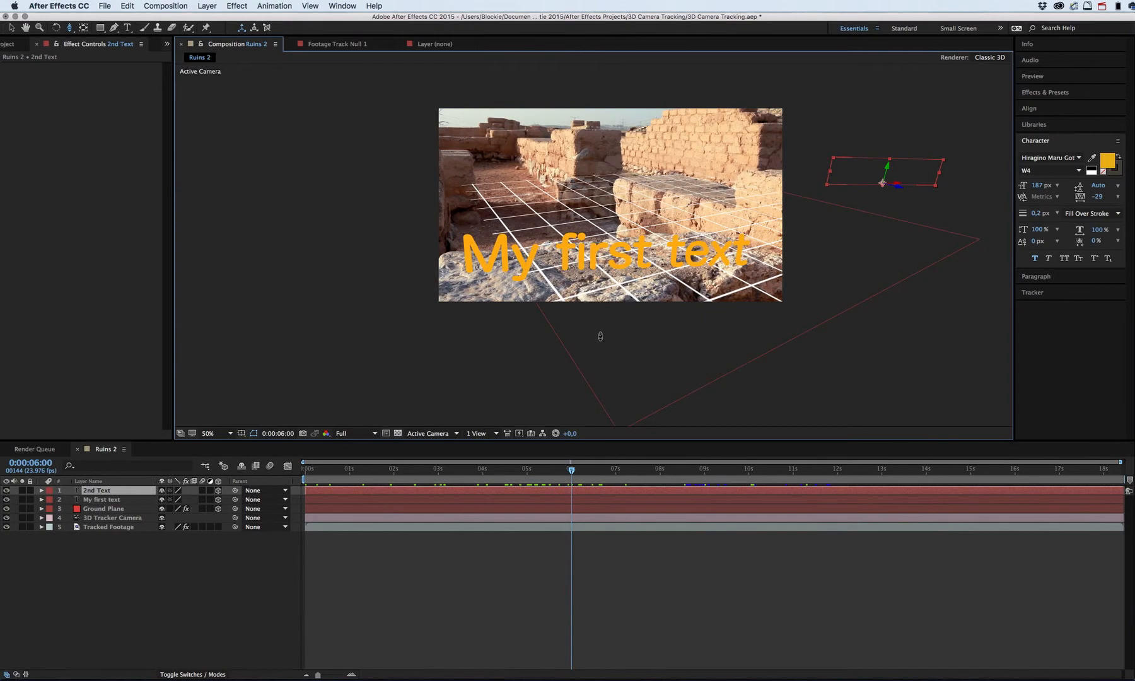
key(period)
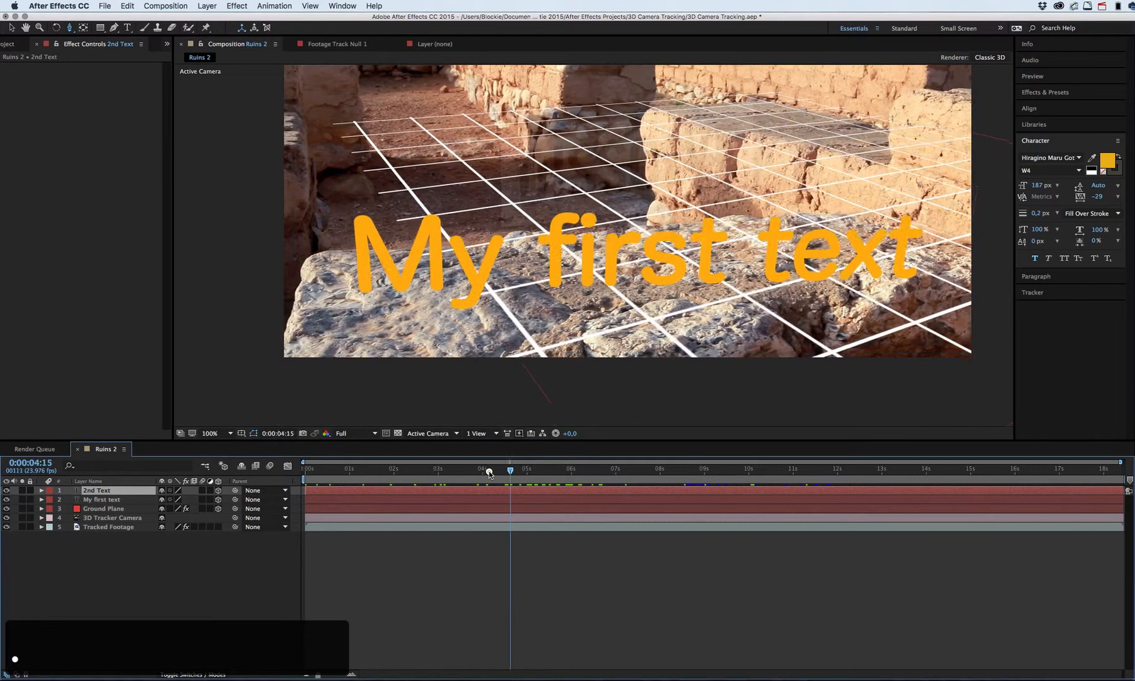